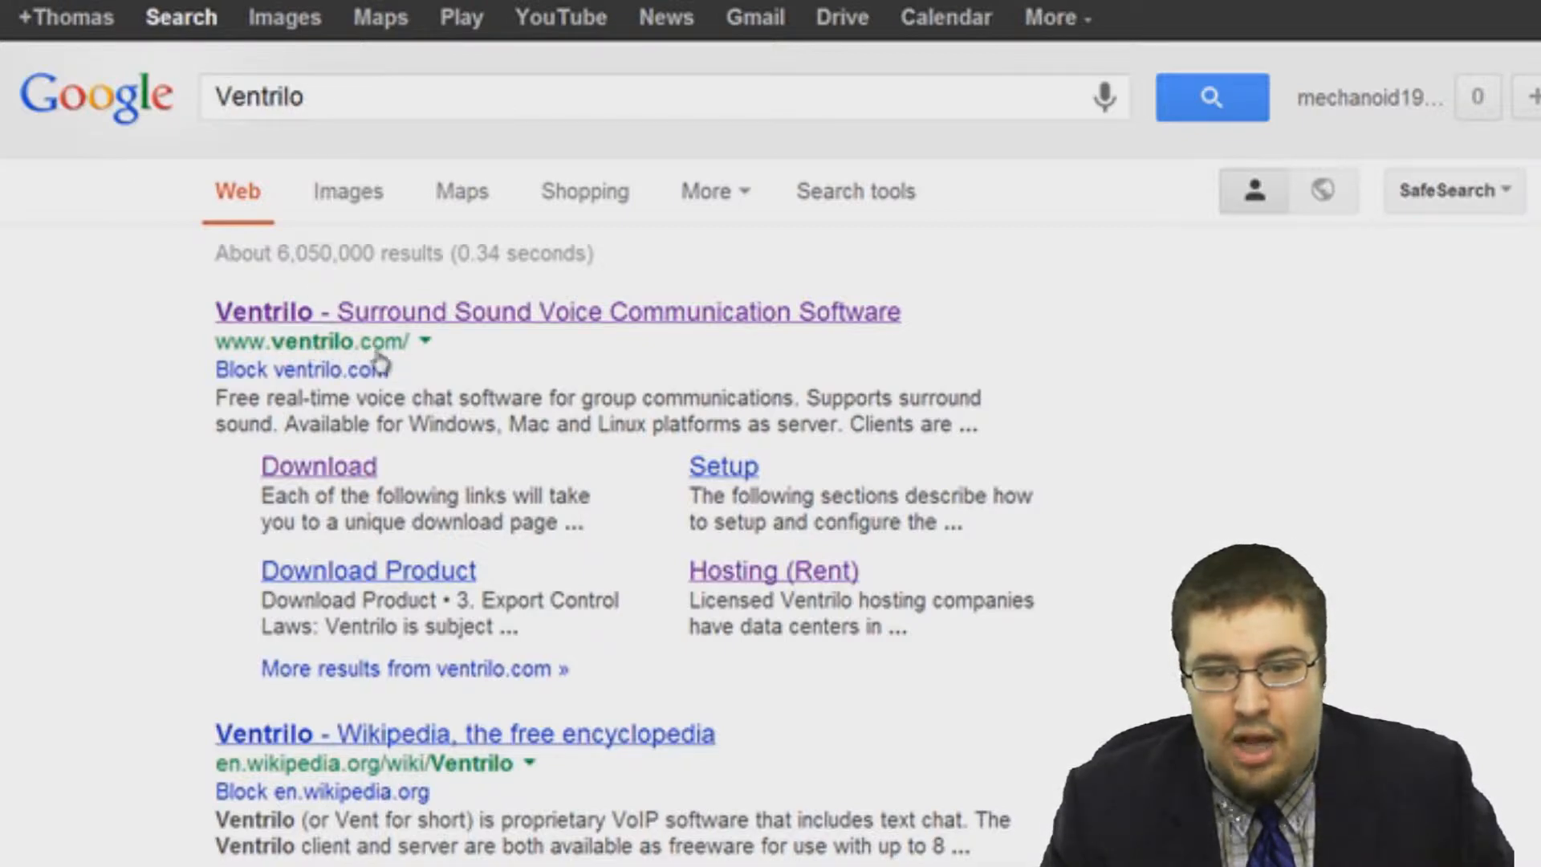
Open the official Ventrilo website, view the licensed server rental companies, and go to the client download page
{"action": "left_click", "coordinate": [384, 321]}
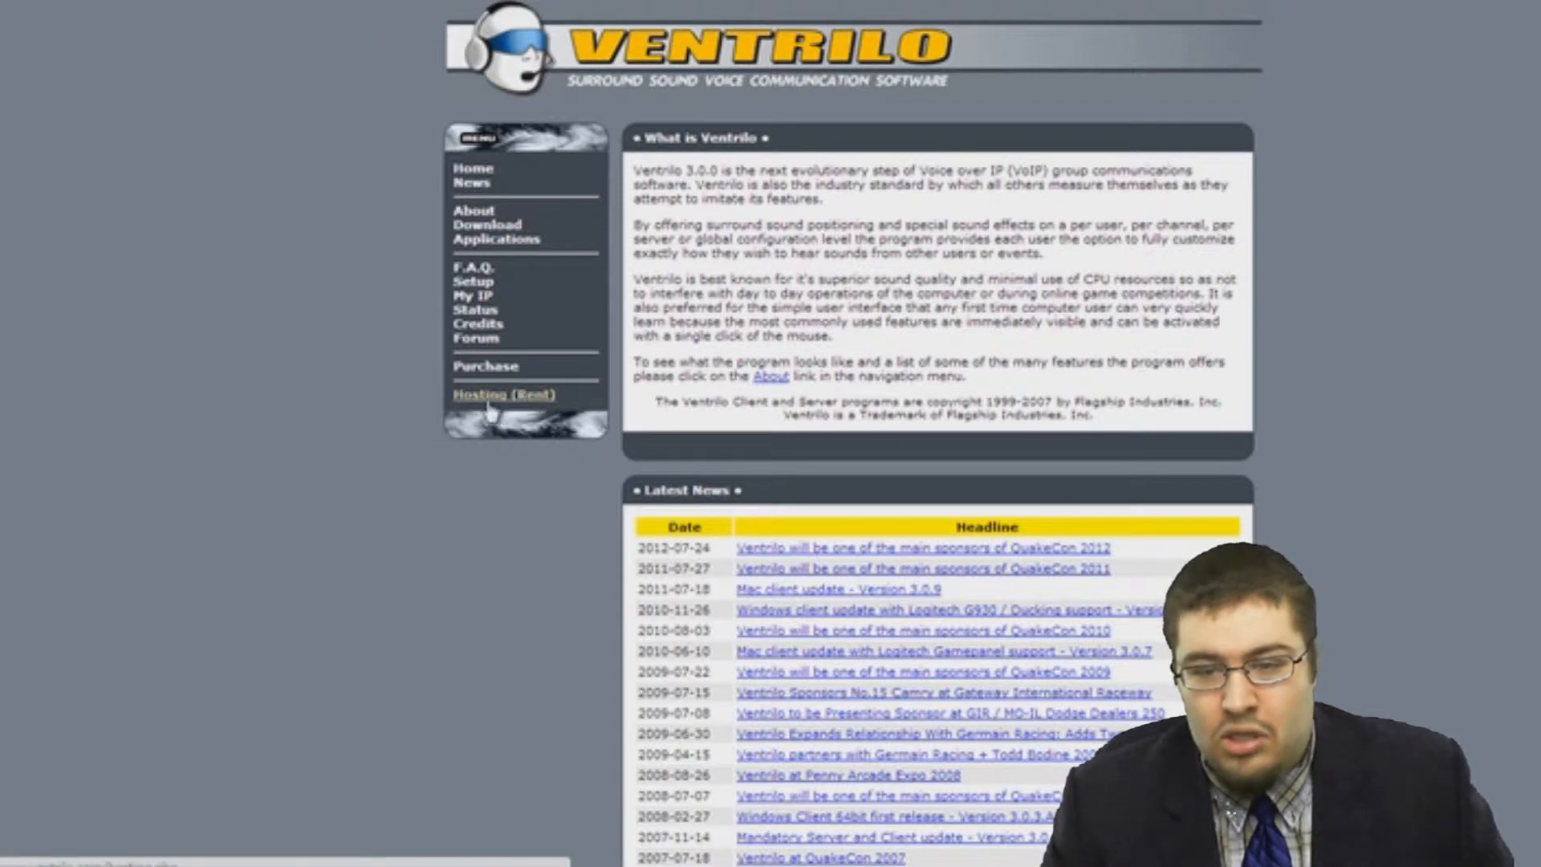
{"action": "left_click", "coordinate": [522, 400]}
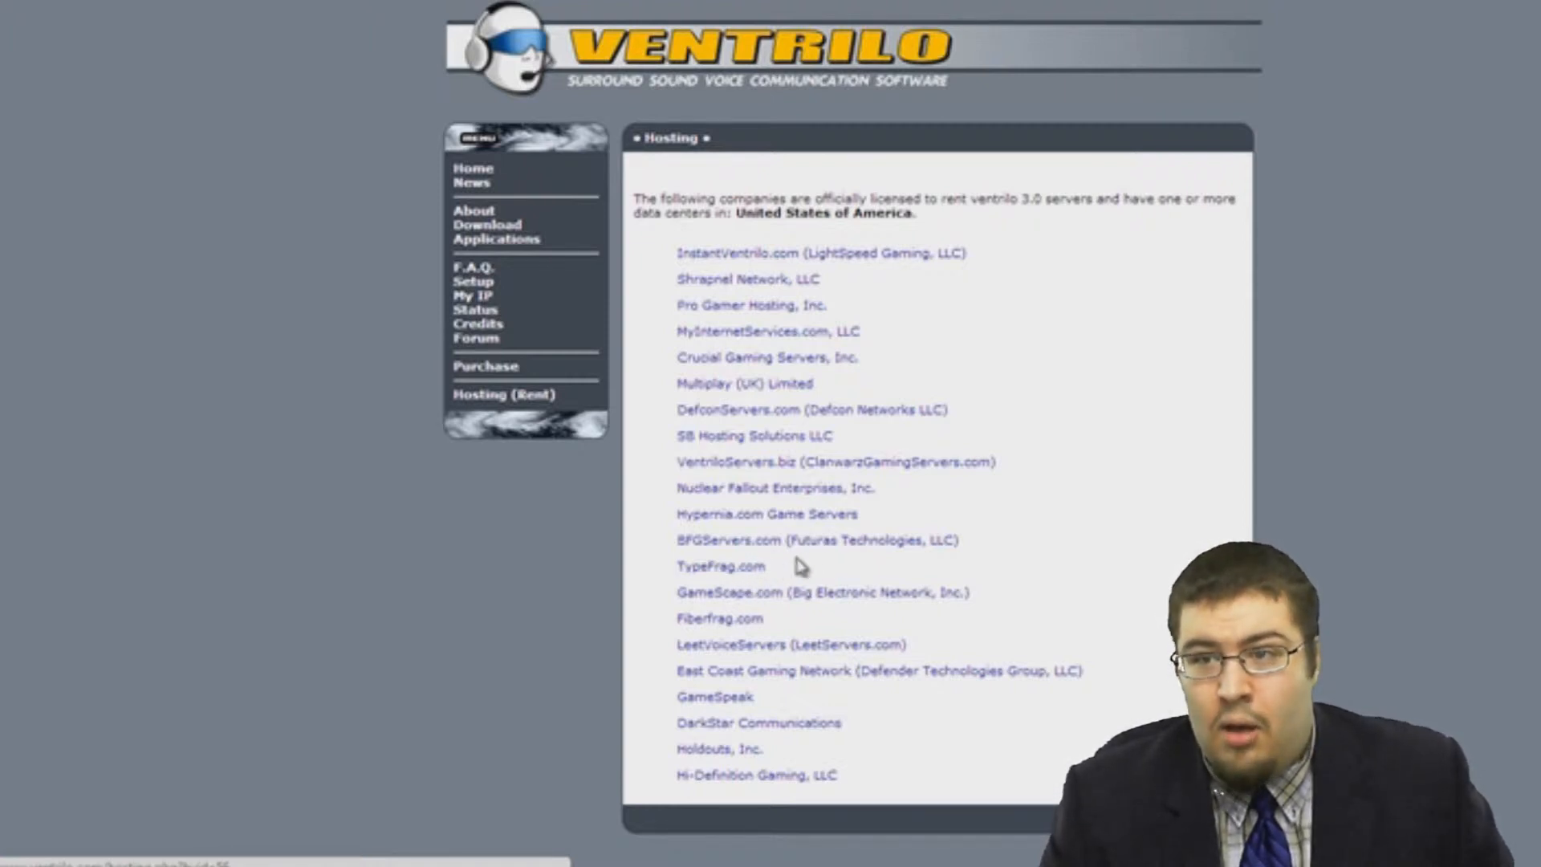
{"action": "left_click", "coordinate": [491, 227]}
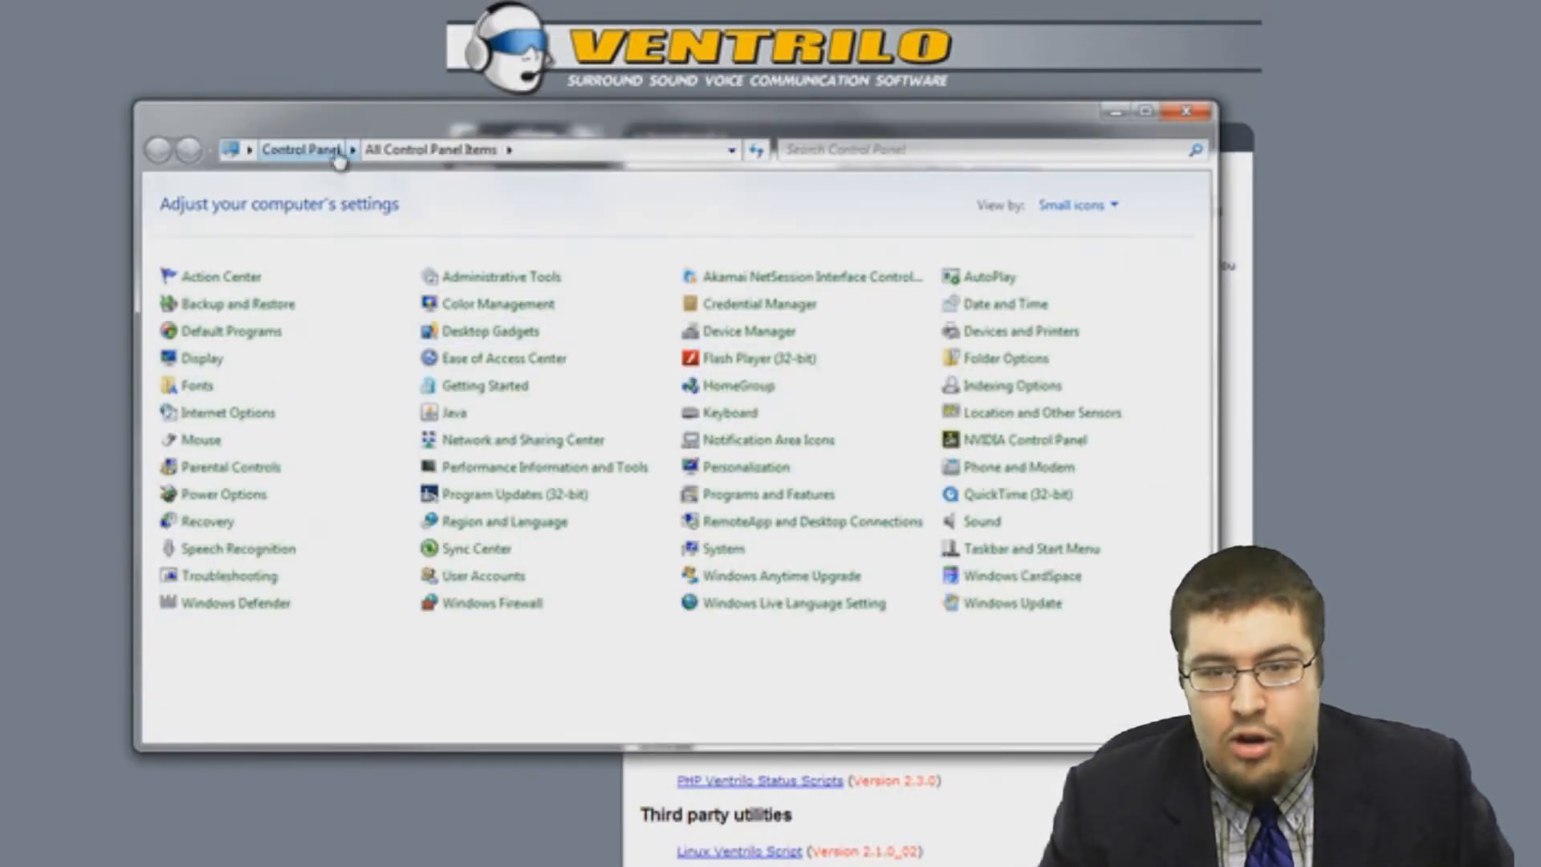
Check the computer's system type in the Windows System information and compare it with the Ventrilo client selected for download
{"action": "left_click", "coordinate": [711, 552]}
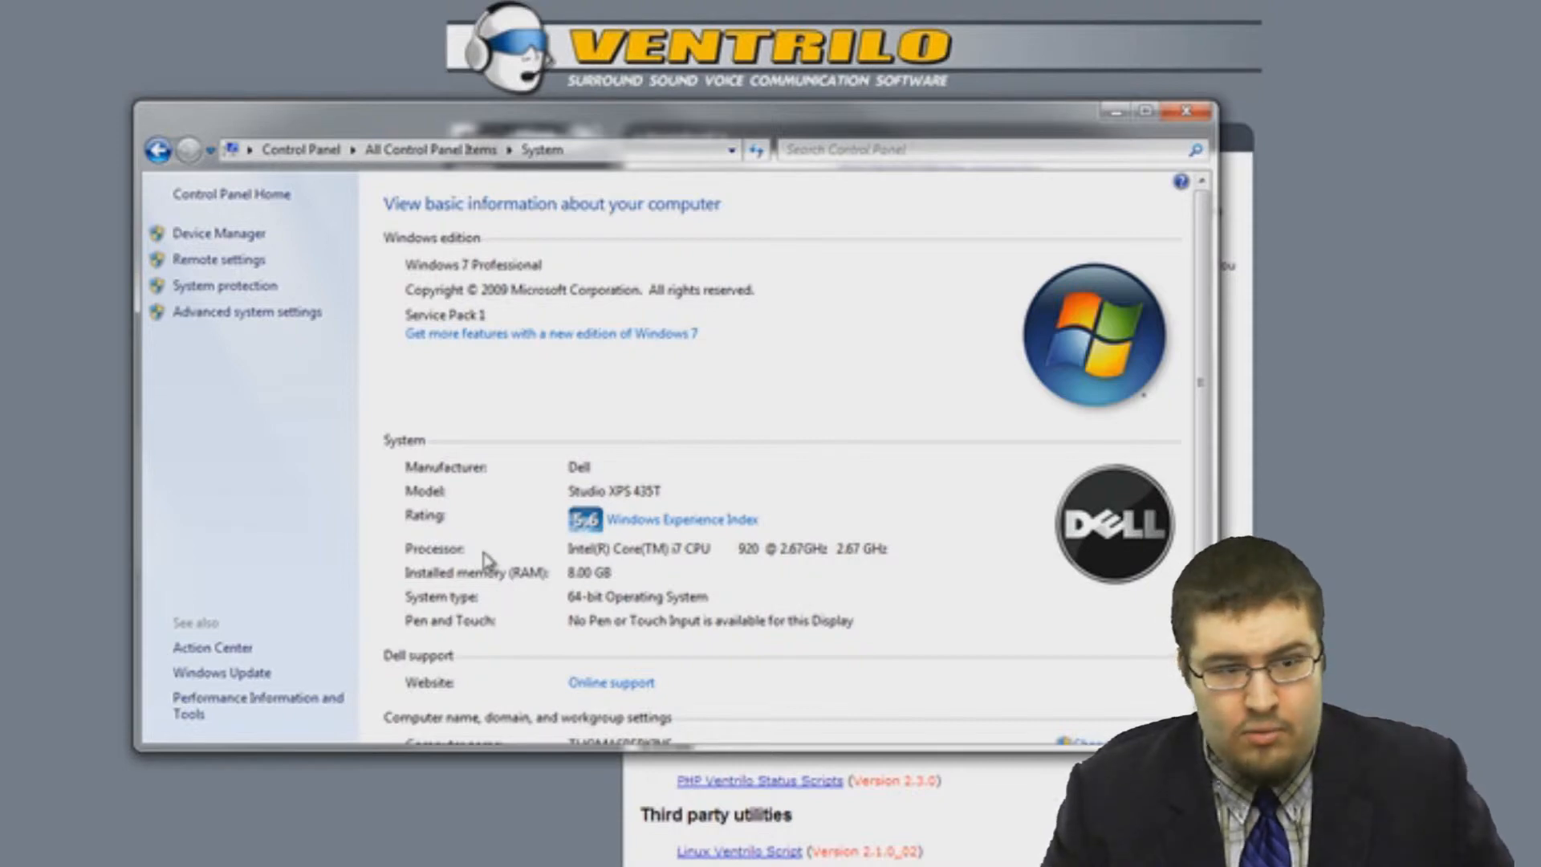
{"action": "left_click", "coordinate": [1194, 111]}
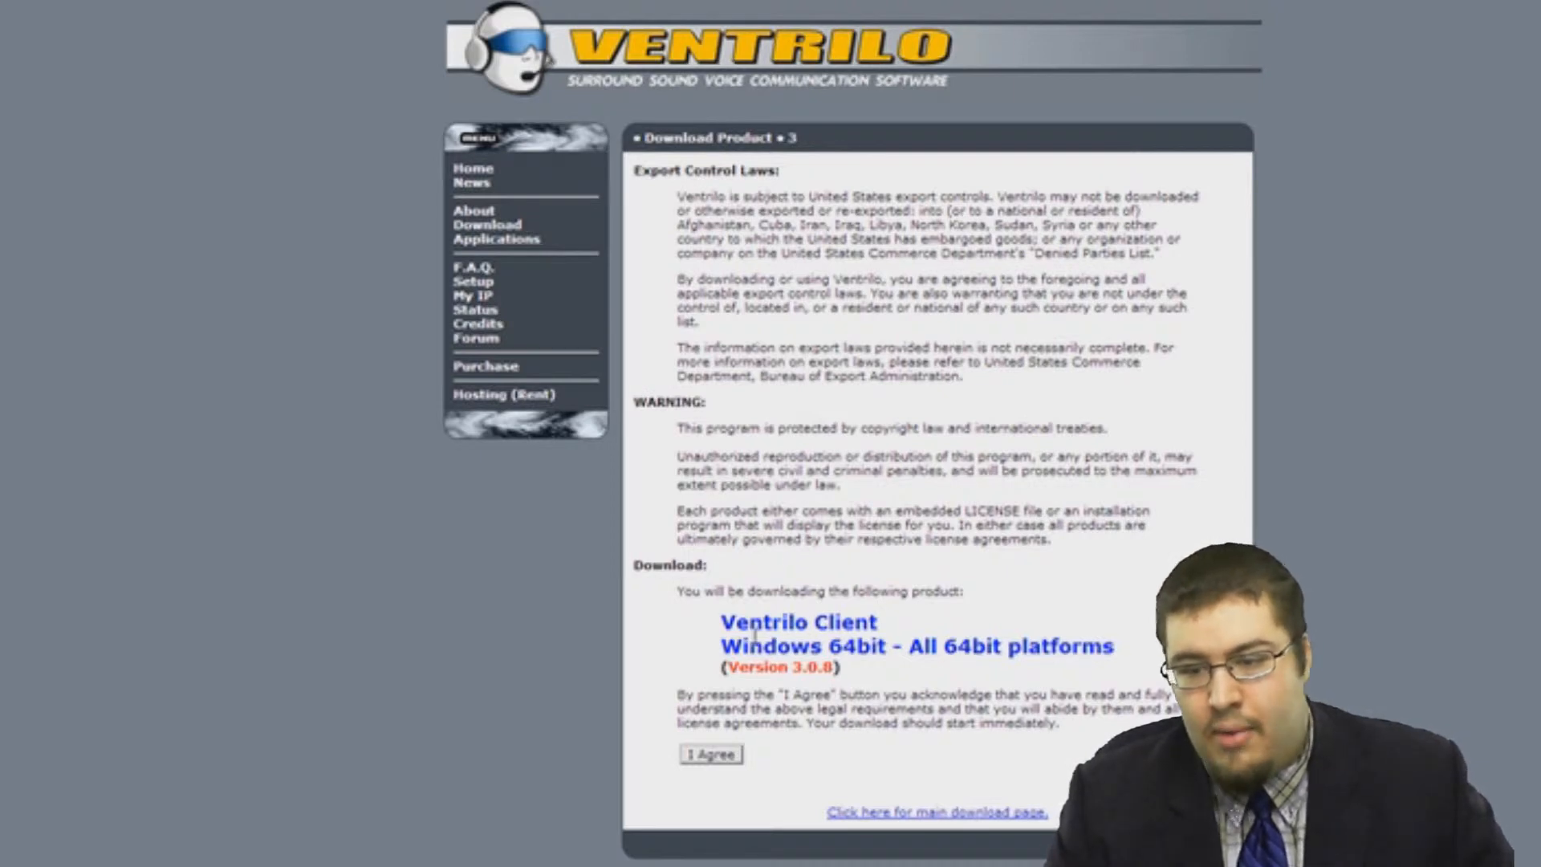
{"action": "left_click_drag", "start_coordinate": [721, 623], "coordinate": [1135, 647]}
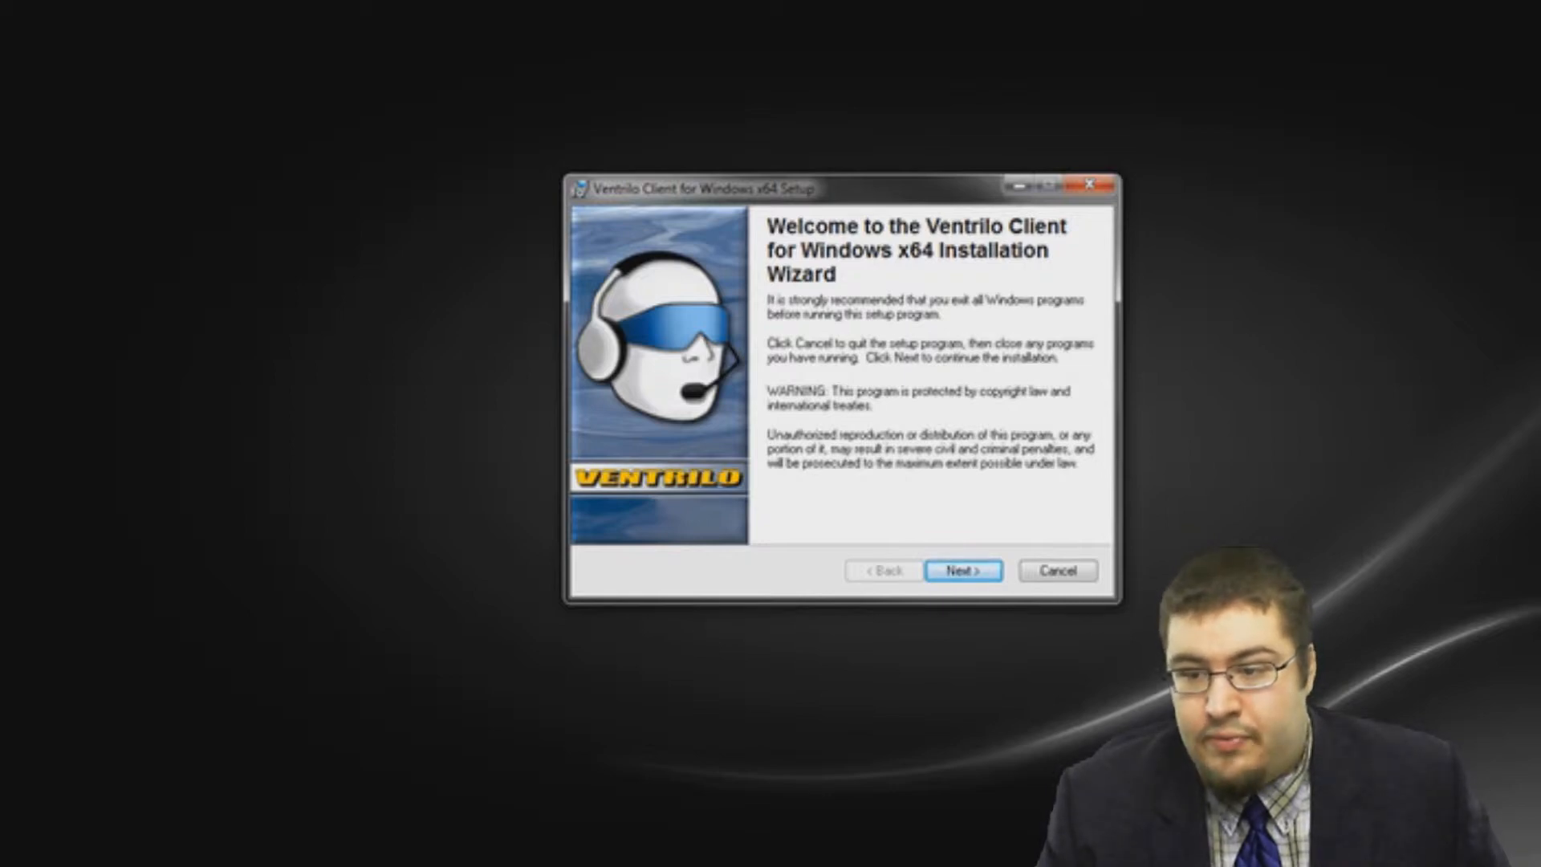
Proceed through the Ventrilo client setup wizard's welcome page, review the license agreement to its end, and accept it
{"action": "key", "text": "Return"}
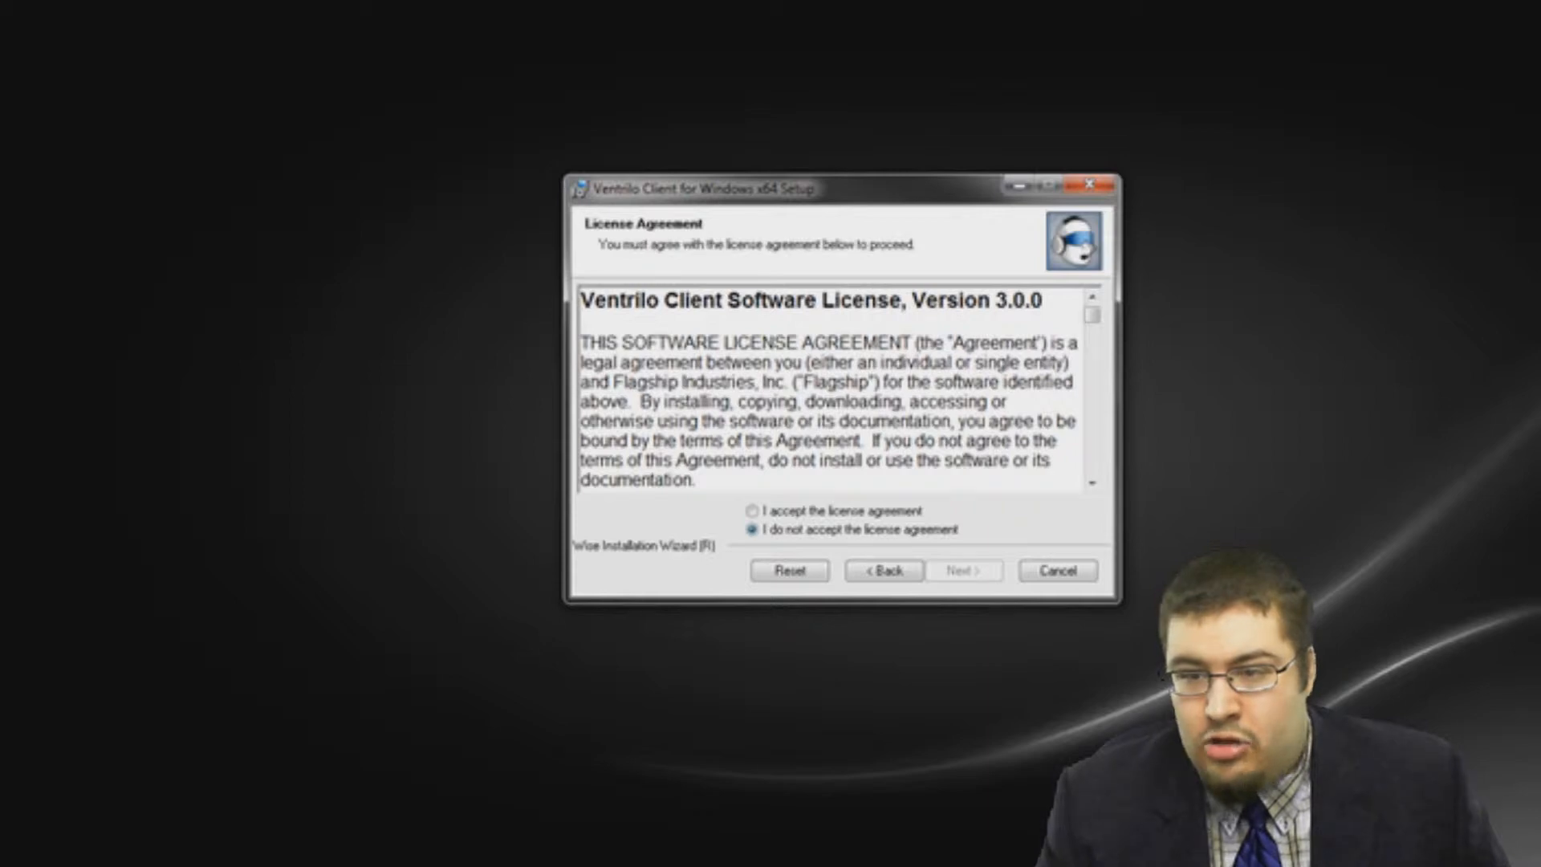
{"action": "scroll", "coordinate": [834, 389], "scroll_direction": "down", "scroll_amount": 15}
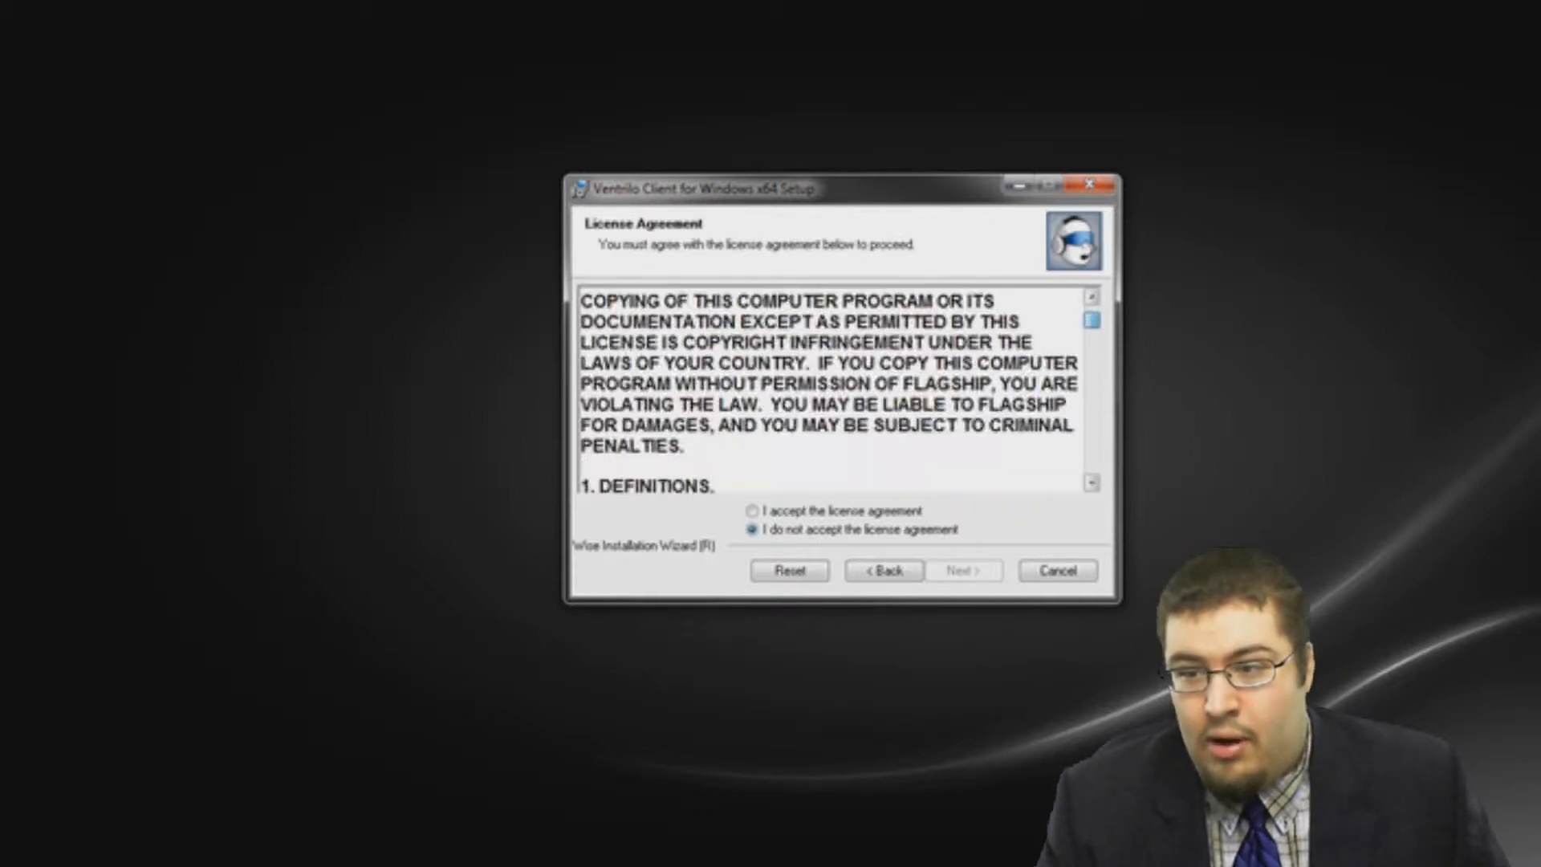
{"action": "scroll", "coordinate": [835, 389], "scroll_direction": "down", "scroll_amount": 15}
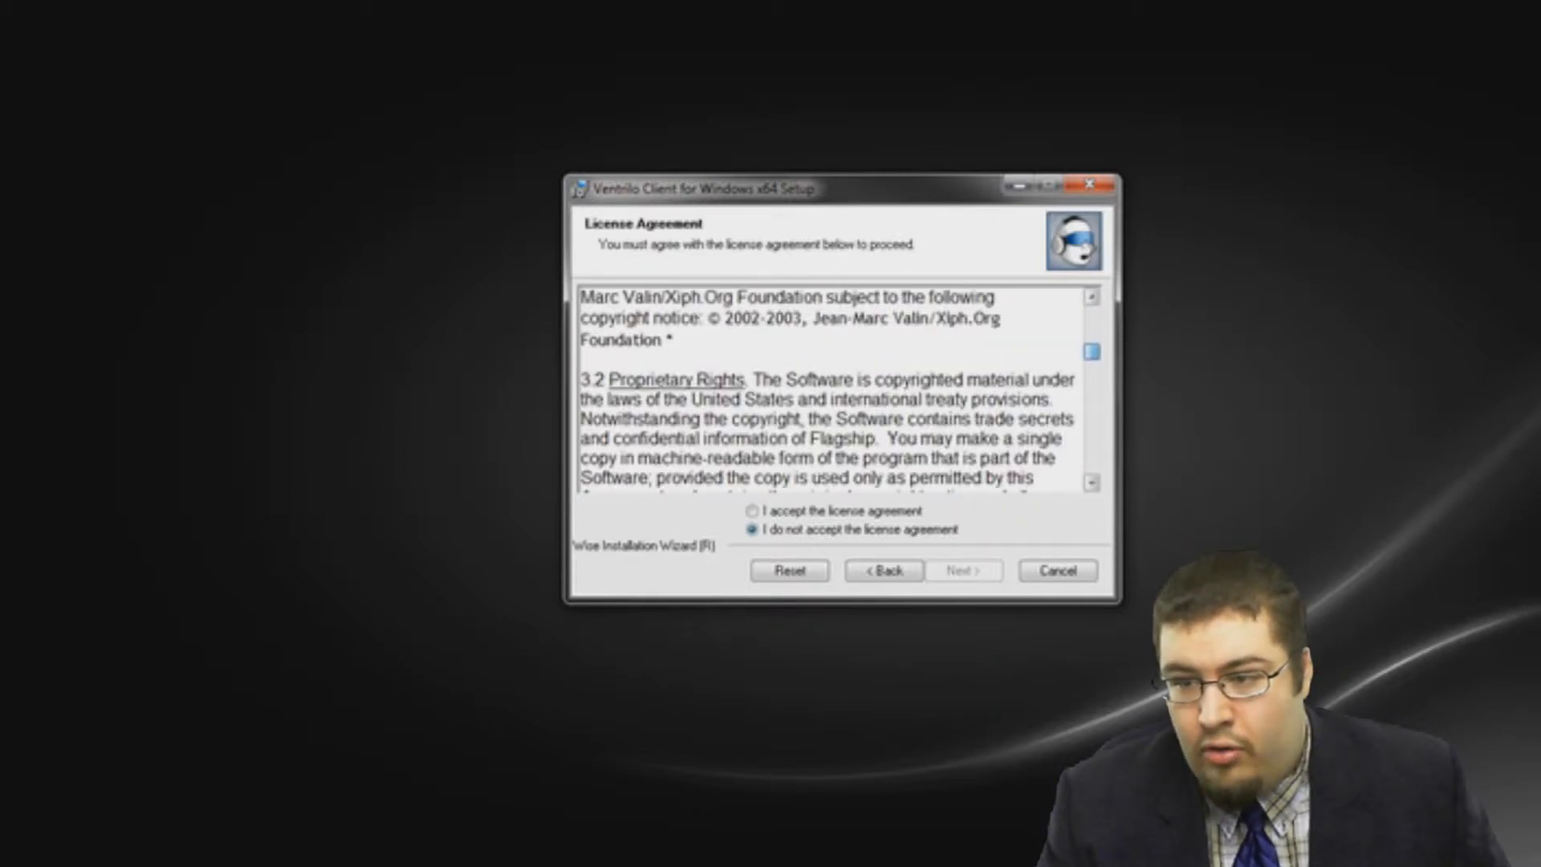
{"action": "scroll", "coordinate": [834, 390], "scroll_direction": "down", "scroll_amount": 20}
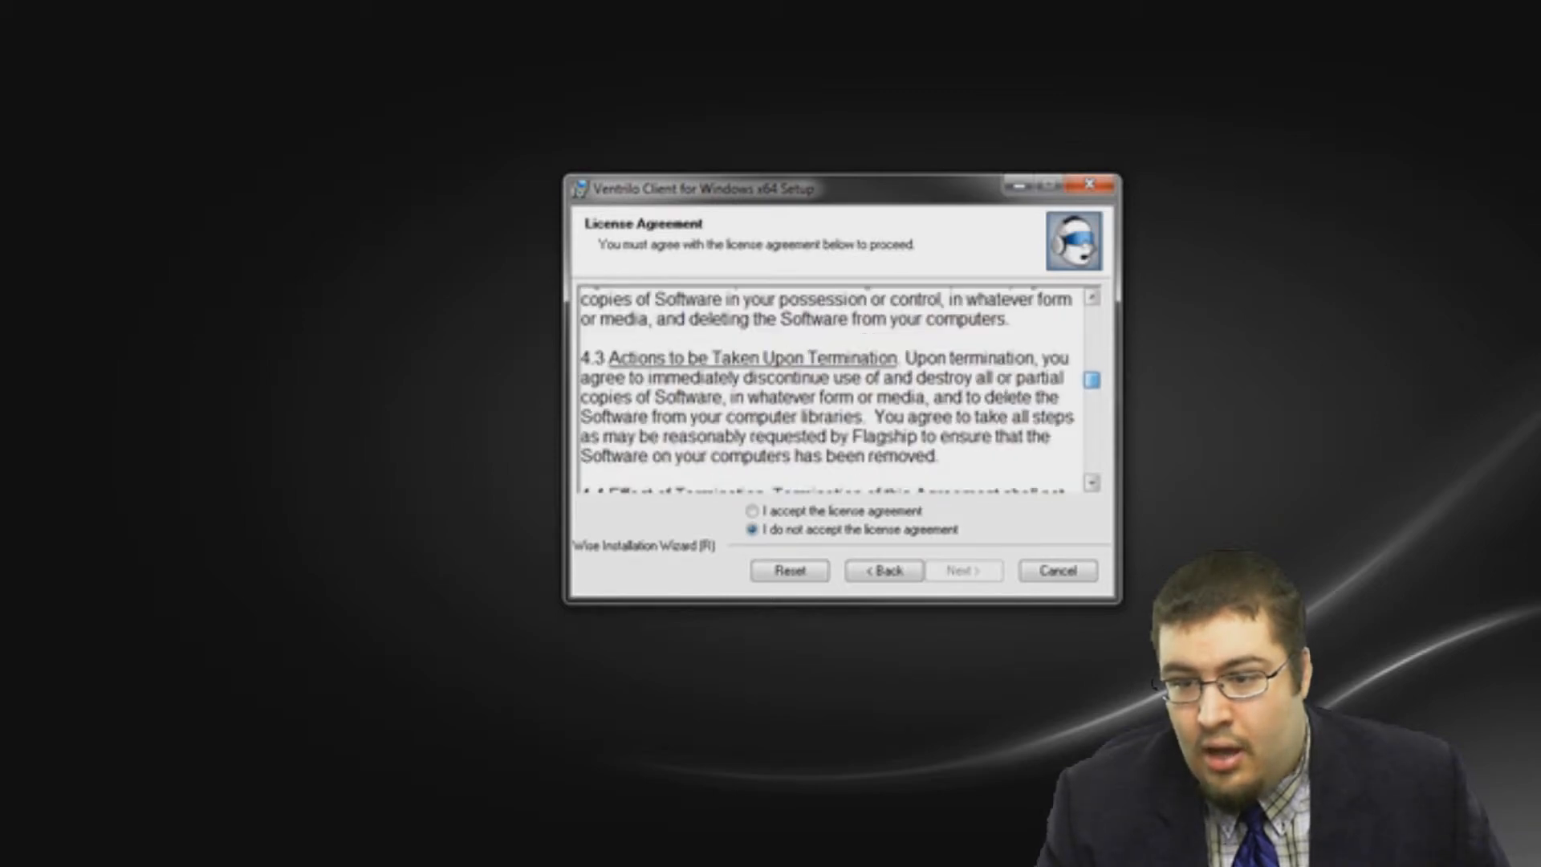
{"action": "scroll", "coordinate": [835, 389], "scroll_direction": "down", "scroll_amount": 15}
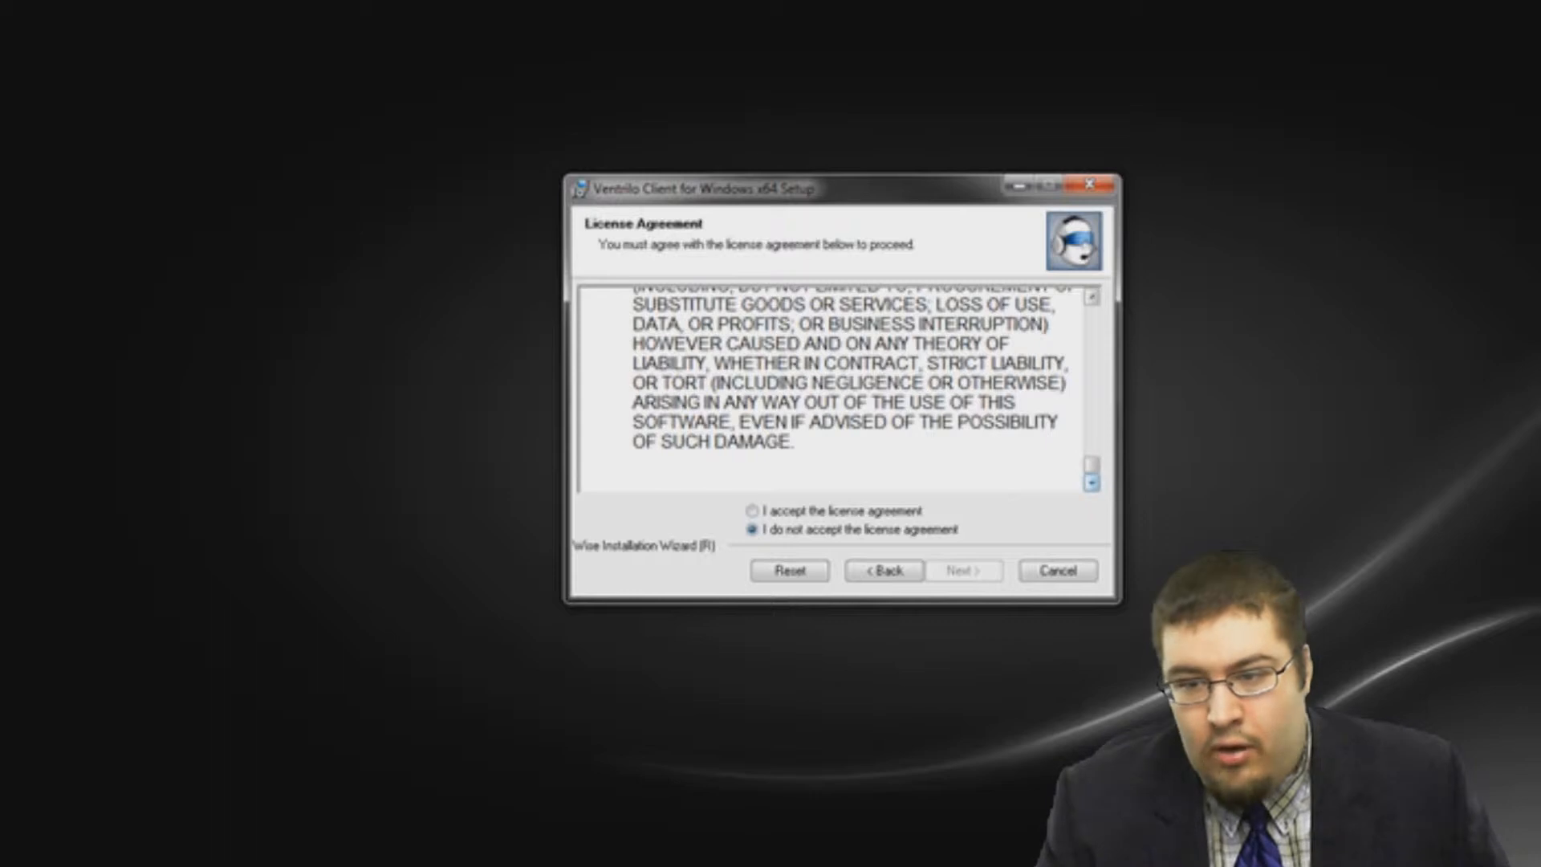
{"action": "left_click", "coordinate": [752, 510]}
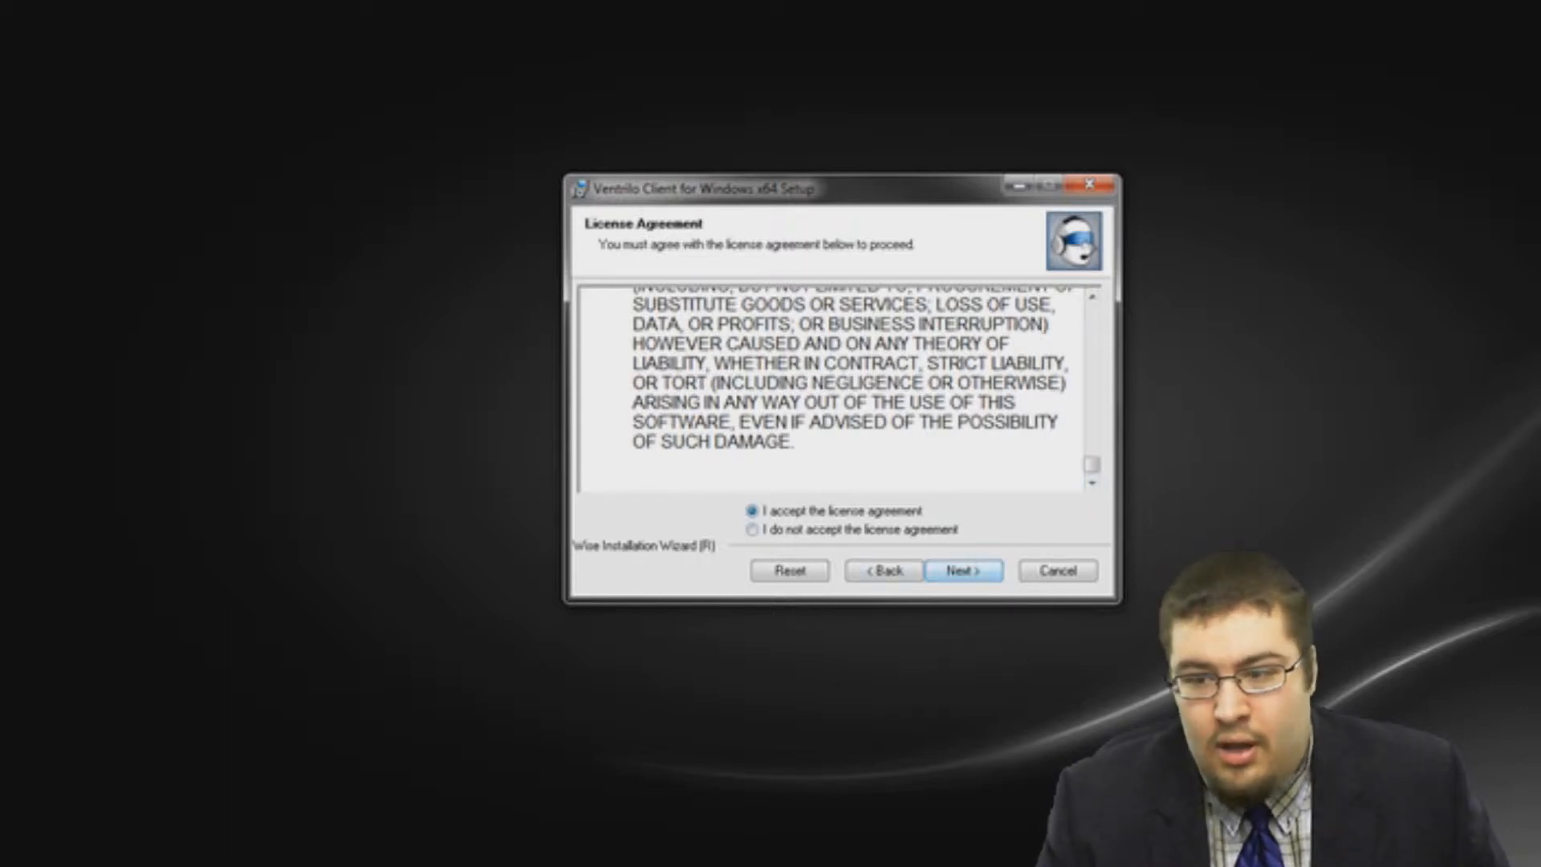
{"action": "left_click", "coordinate": [963, 570]}
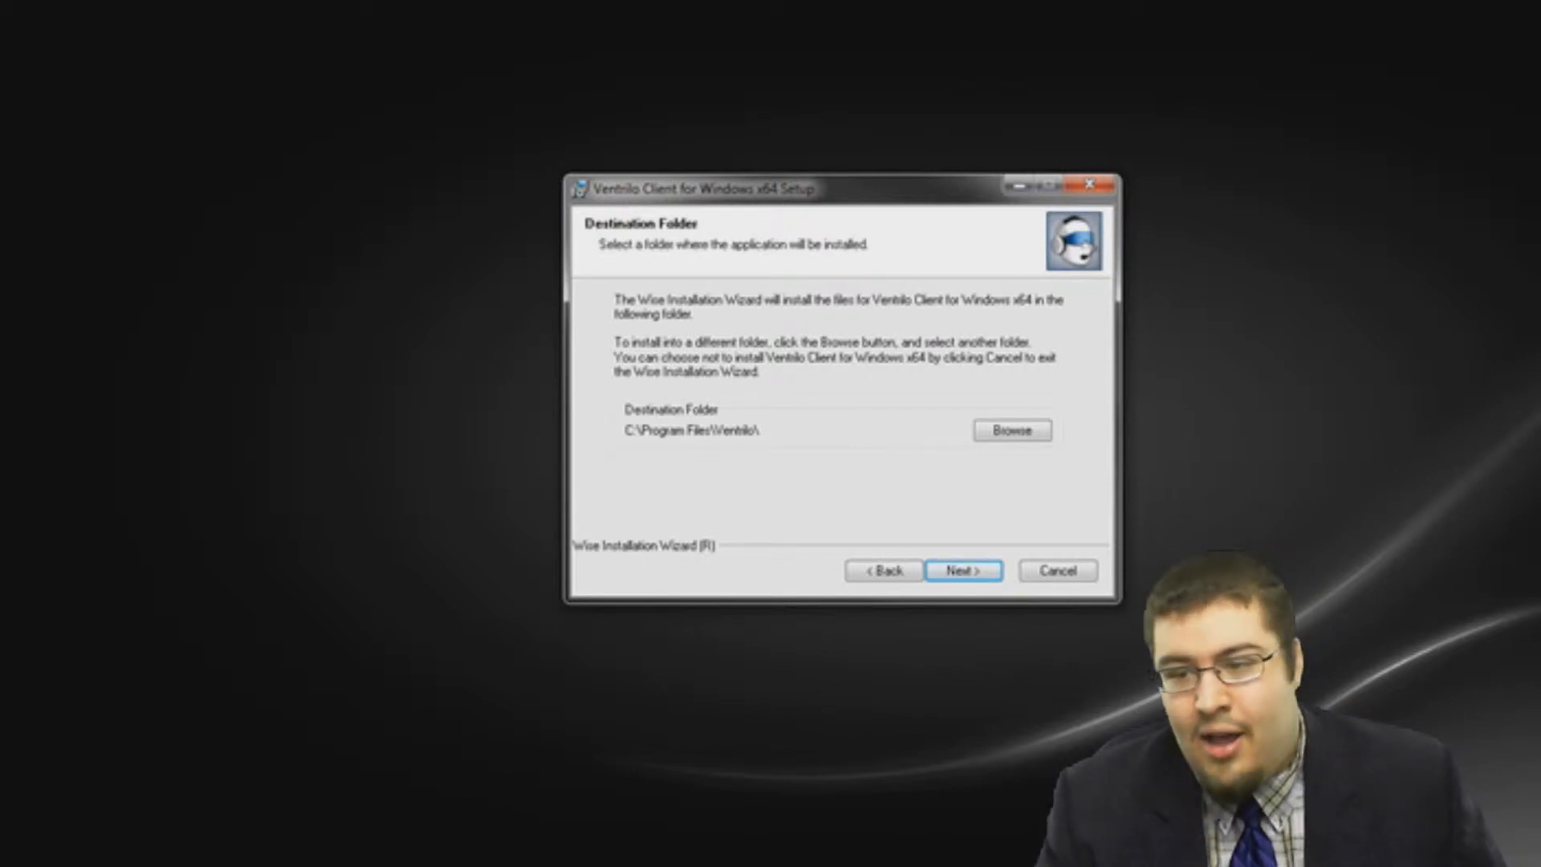
Install the Ventrilo client into C:\Program Files\Ventrilo\ and finish the setup wizard
{"action": "key", "text": "Return"}
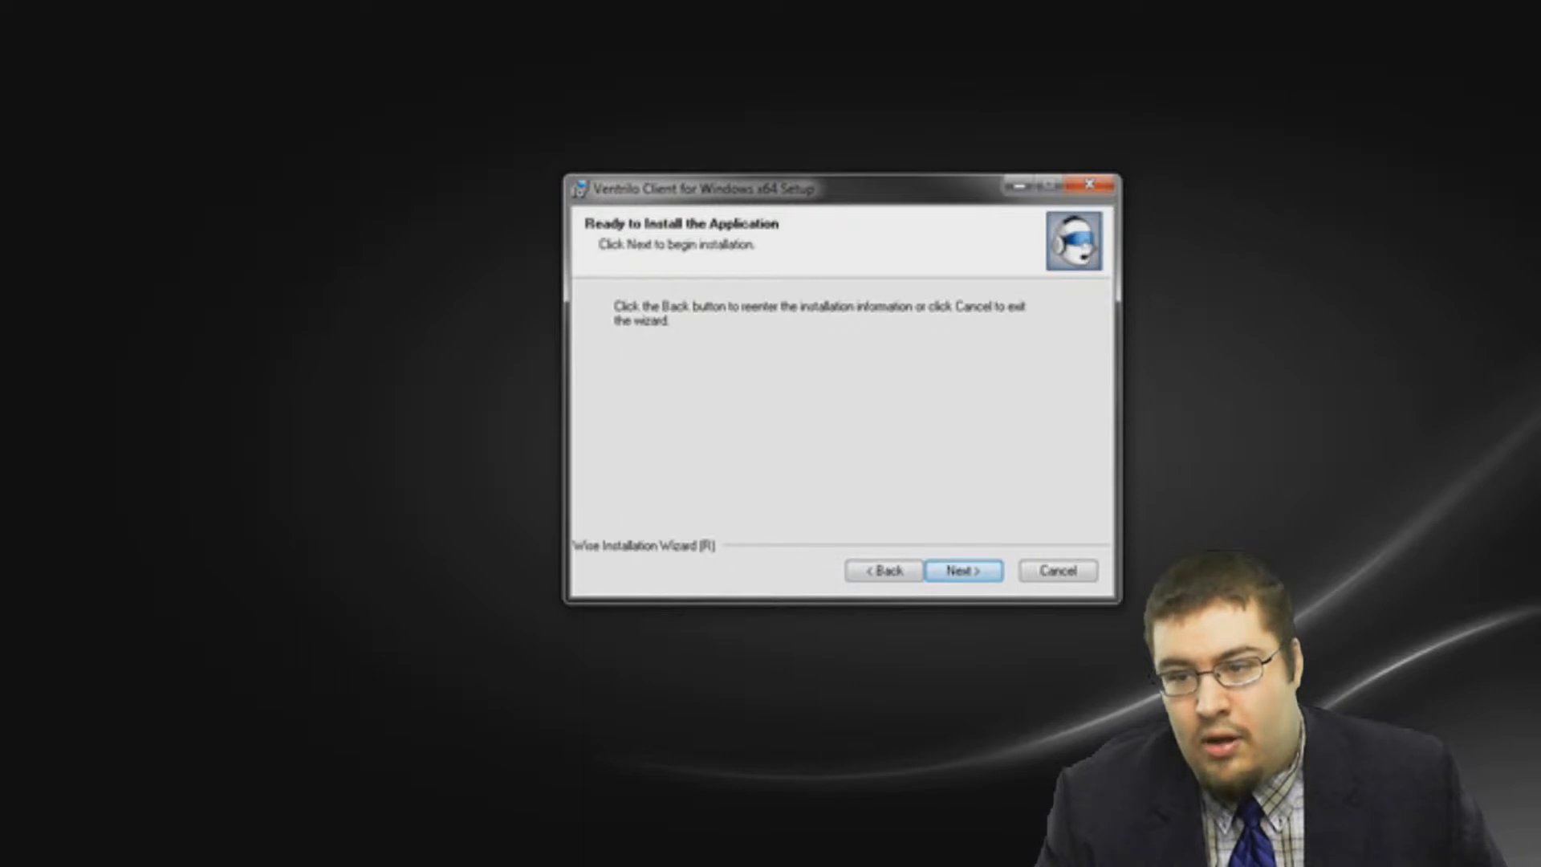
{"action": "key", "text": "Return"}
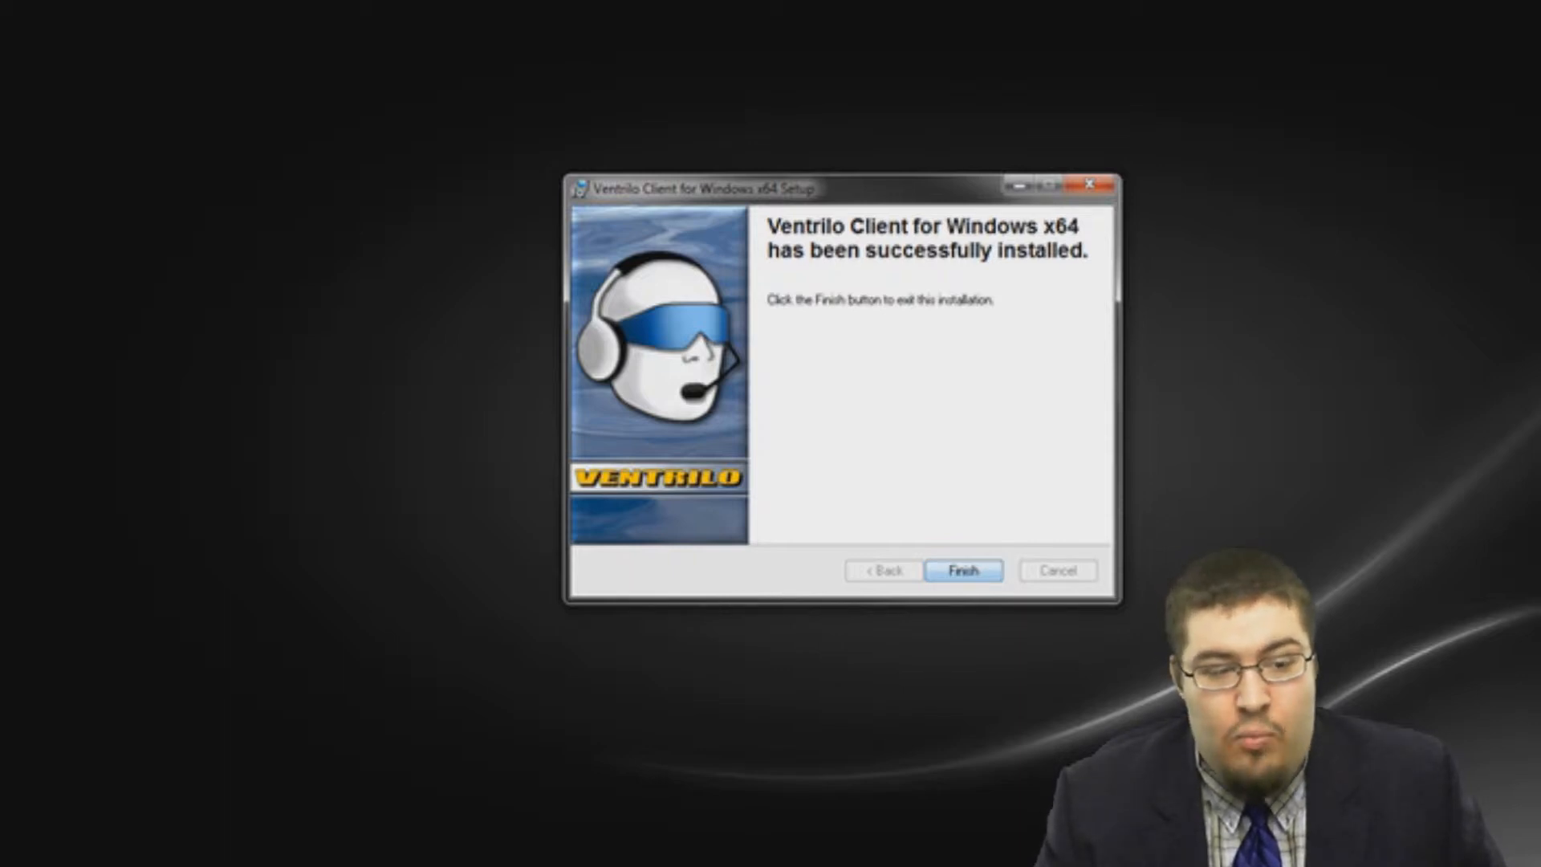
{"action": "key", "text": "Return"}
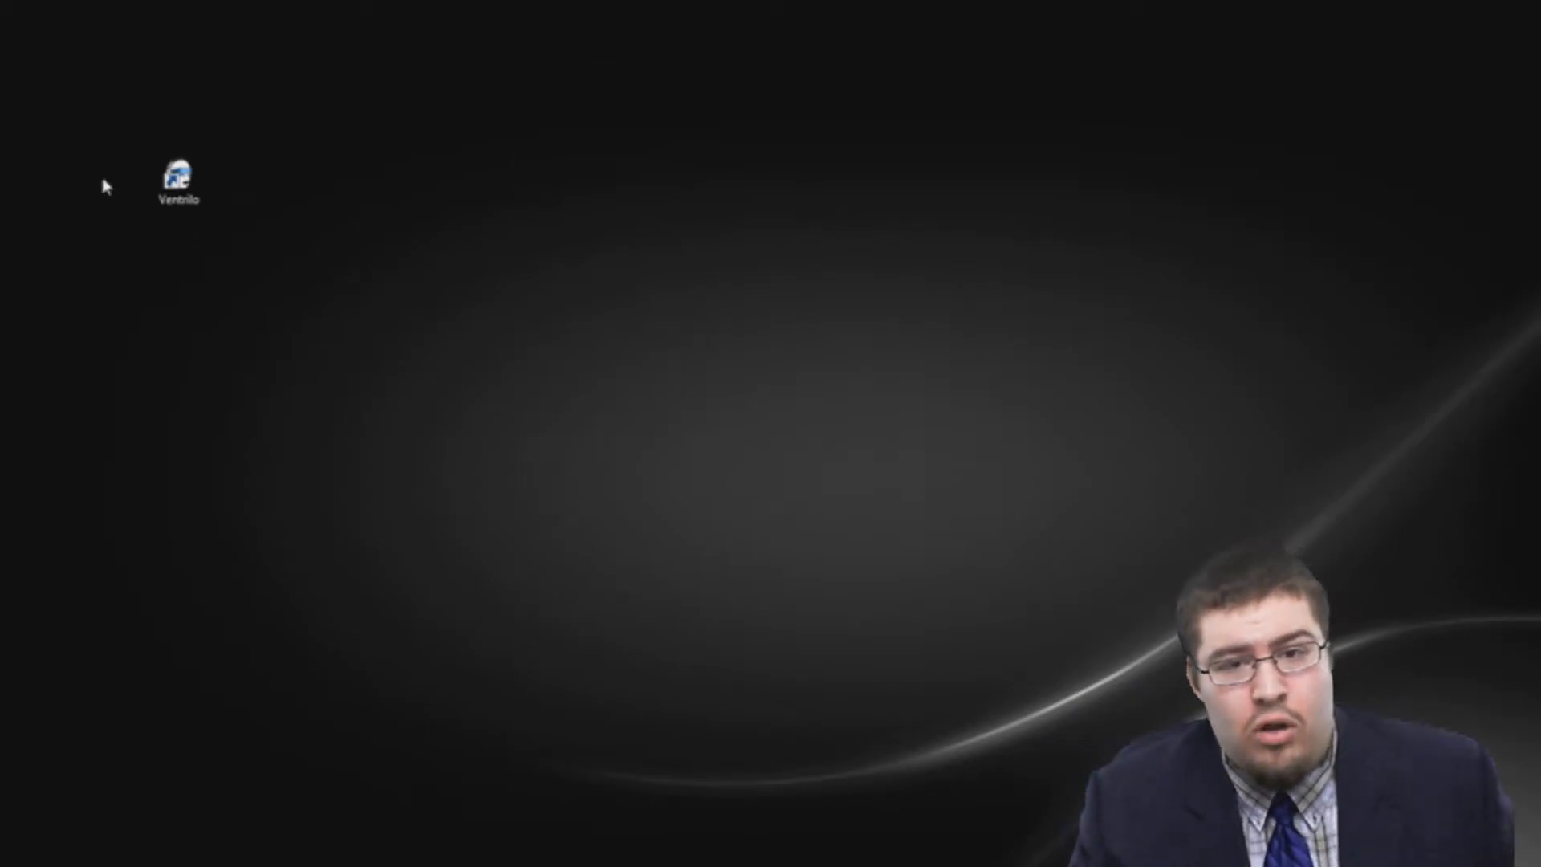
Append the -m option to the target path in the Ventrilo desktop shortcut's properties and save it
{"action": "right_click", "coordinate": [166, 171]}
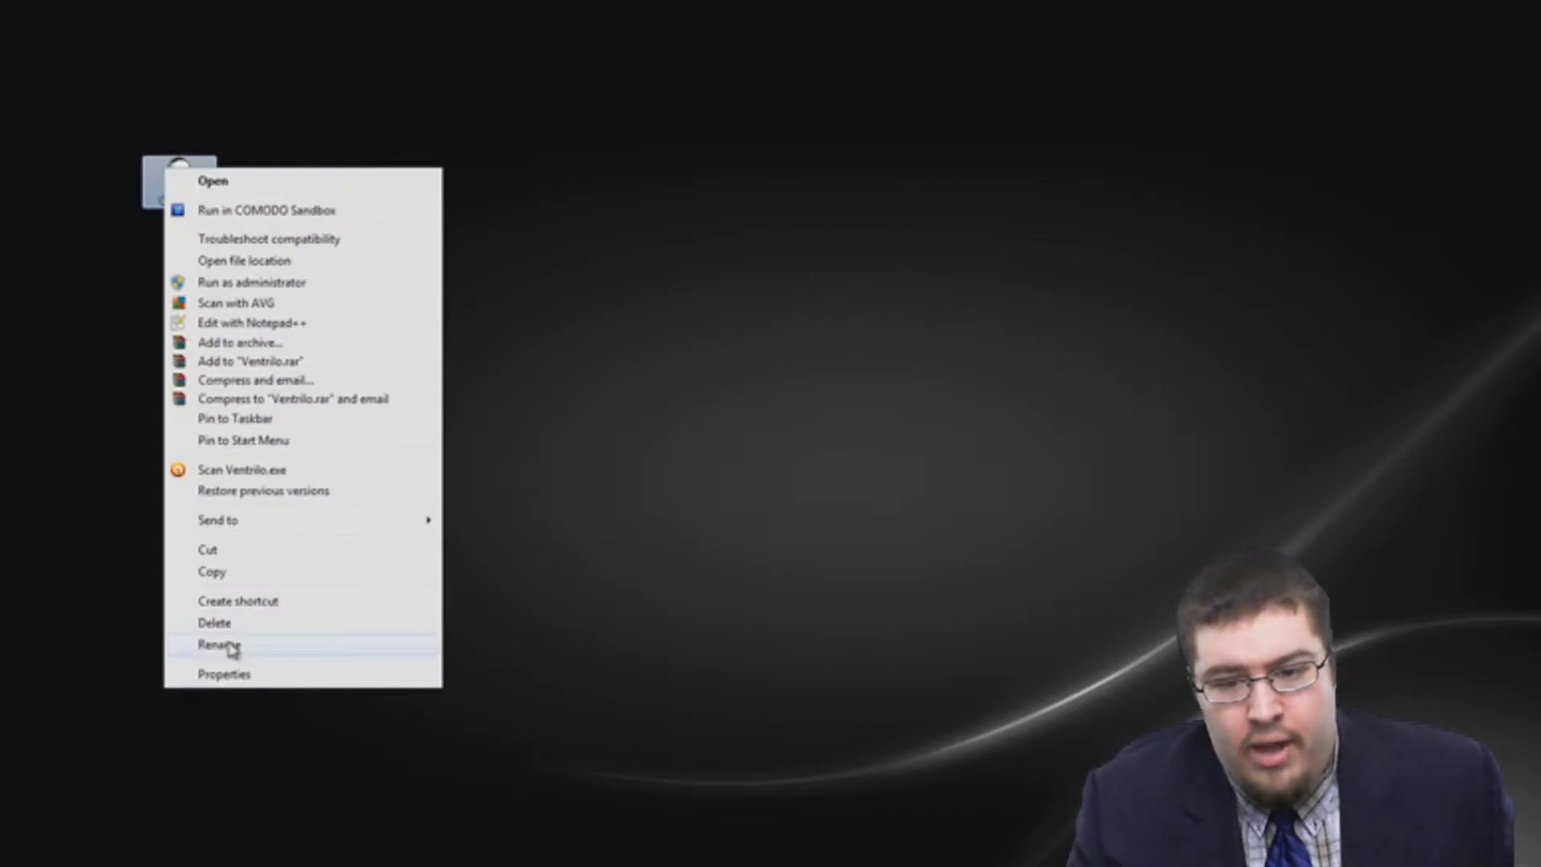
{"action": "left_click", "coordinate": [225, 674]}
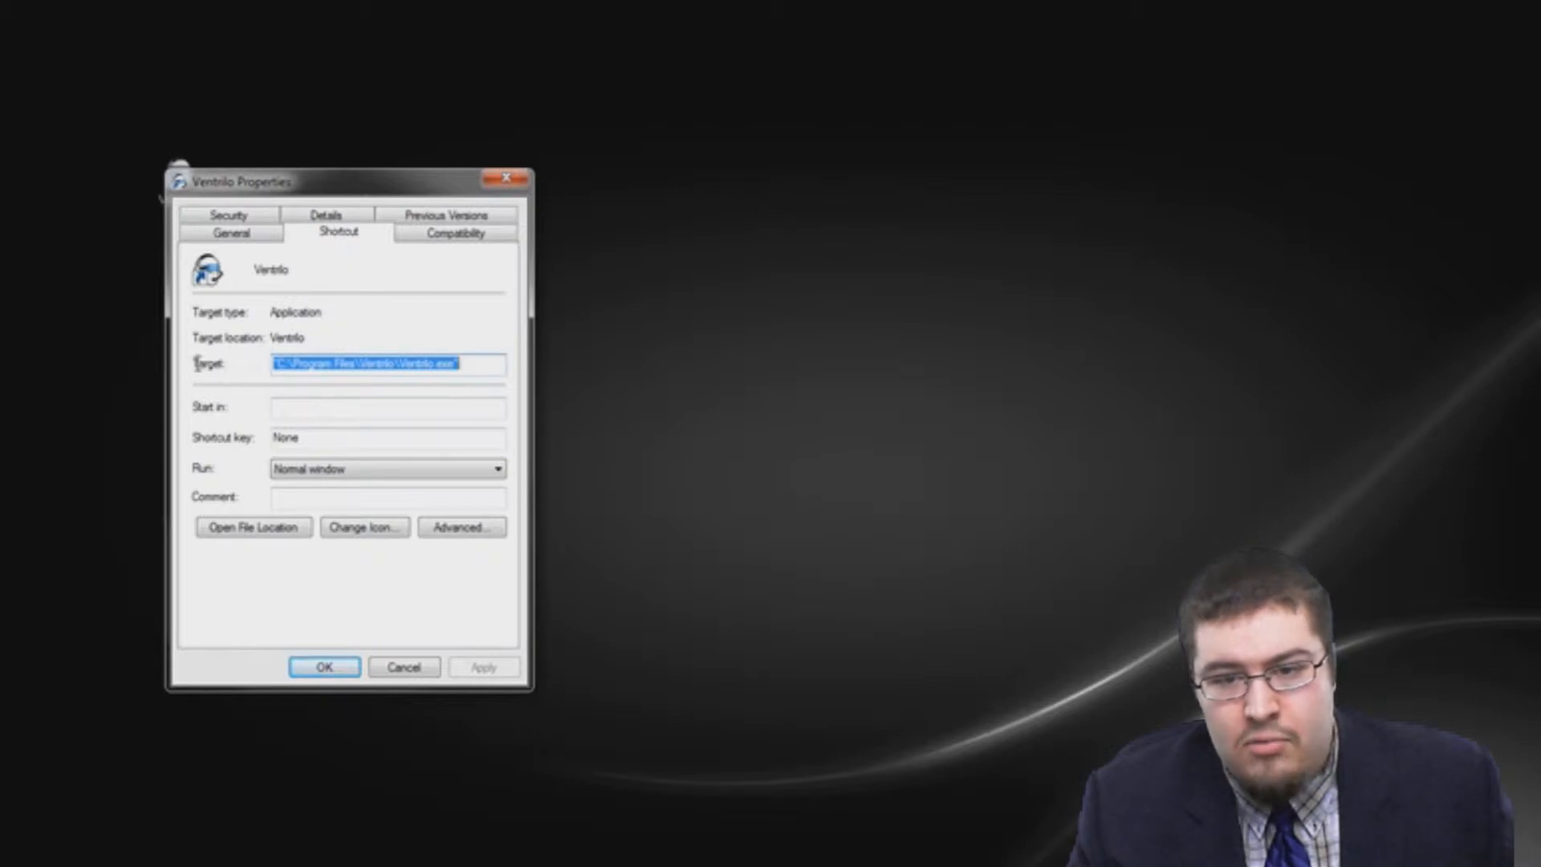
{"action": "left_click", "coordinate": [493, 364]}
{"action": "type", "text": "-m"}
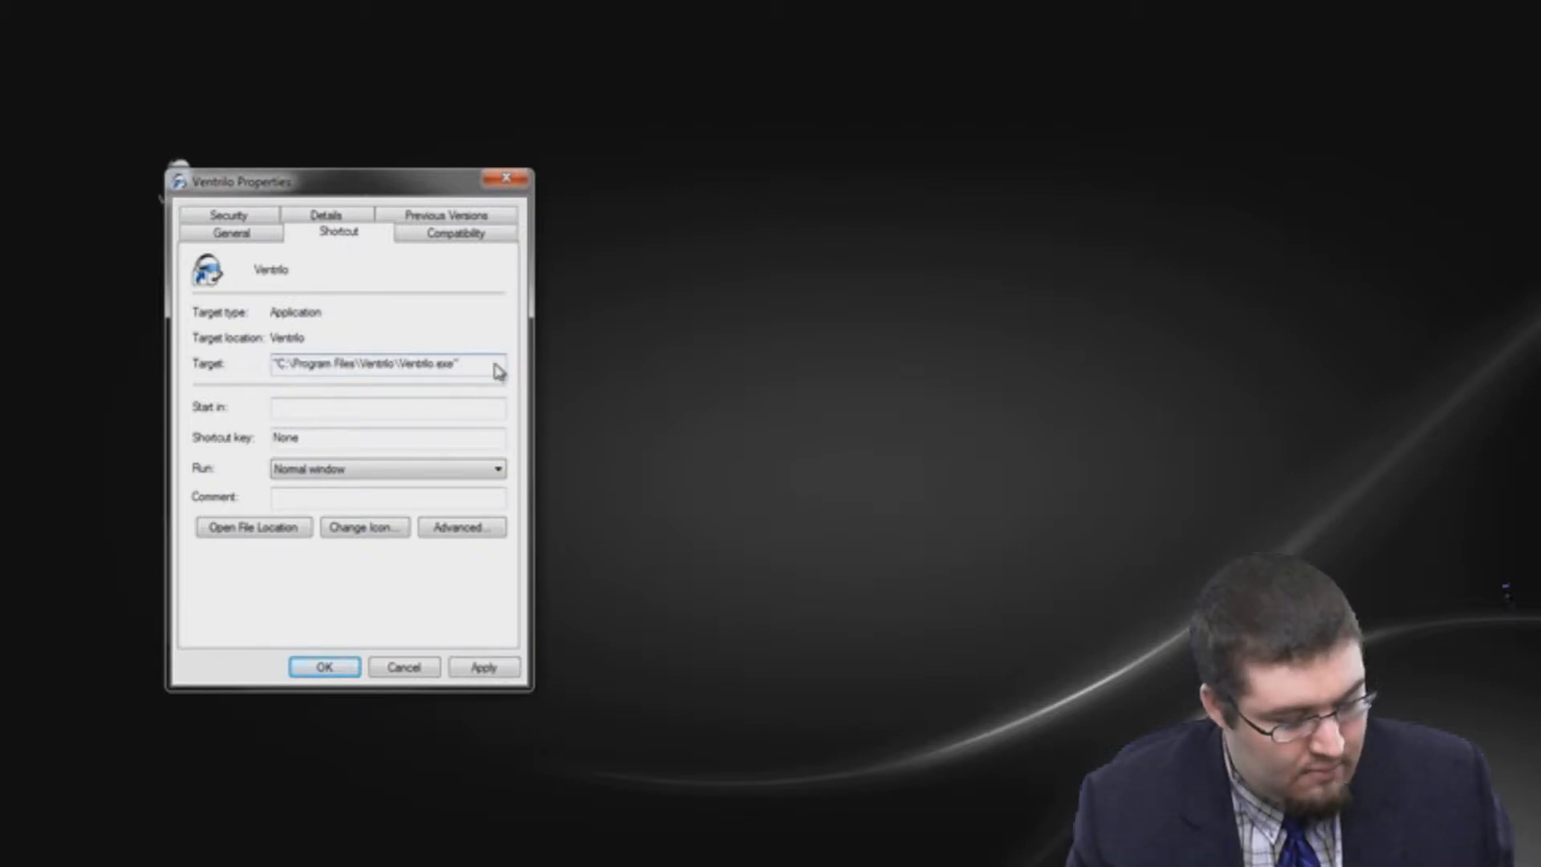
{"action": "left_click", "coordinate": [491, 668]}
{"action": "left_click", "coordinate": [325, 668]}
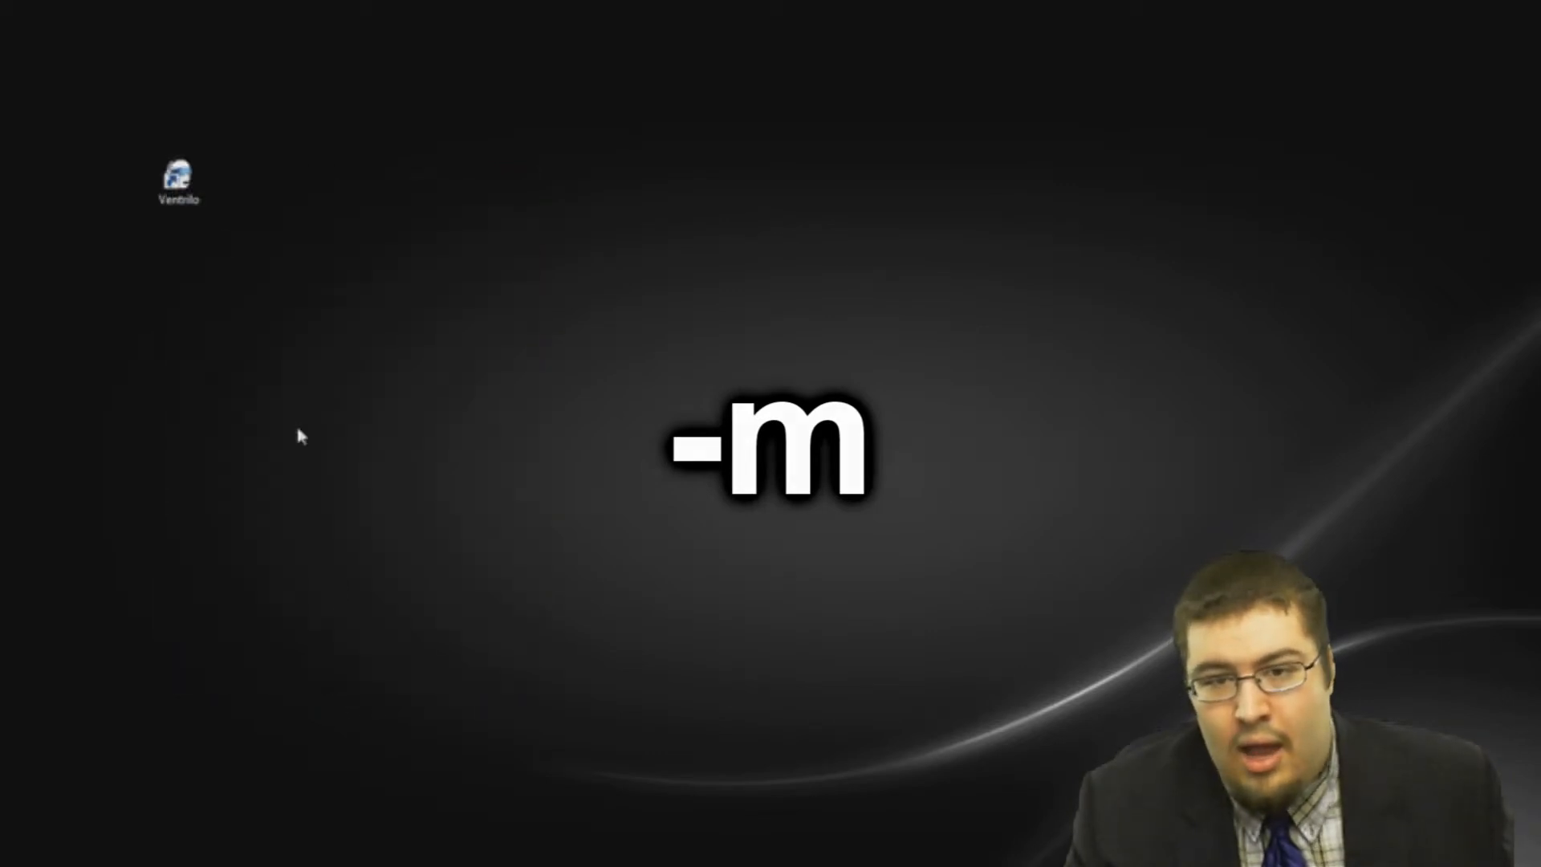
Launch two Ventrilo instances from the desktop shortcut, arrange them side by side, and close the second one
{"action": "double_click", "coordinate": [196, 203]}
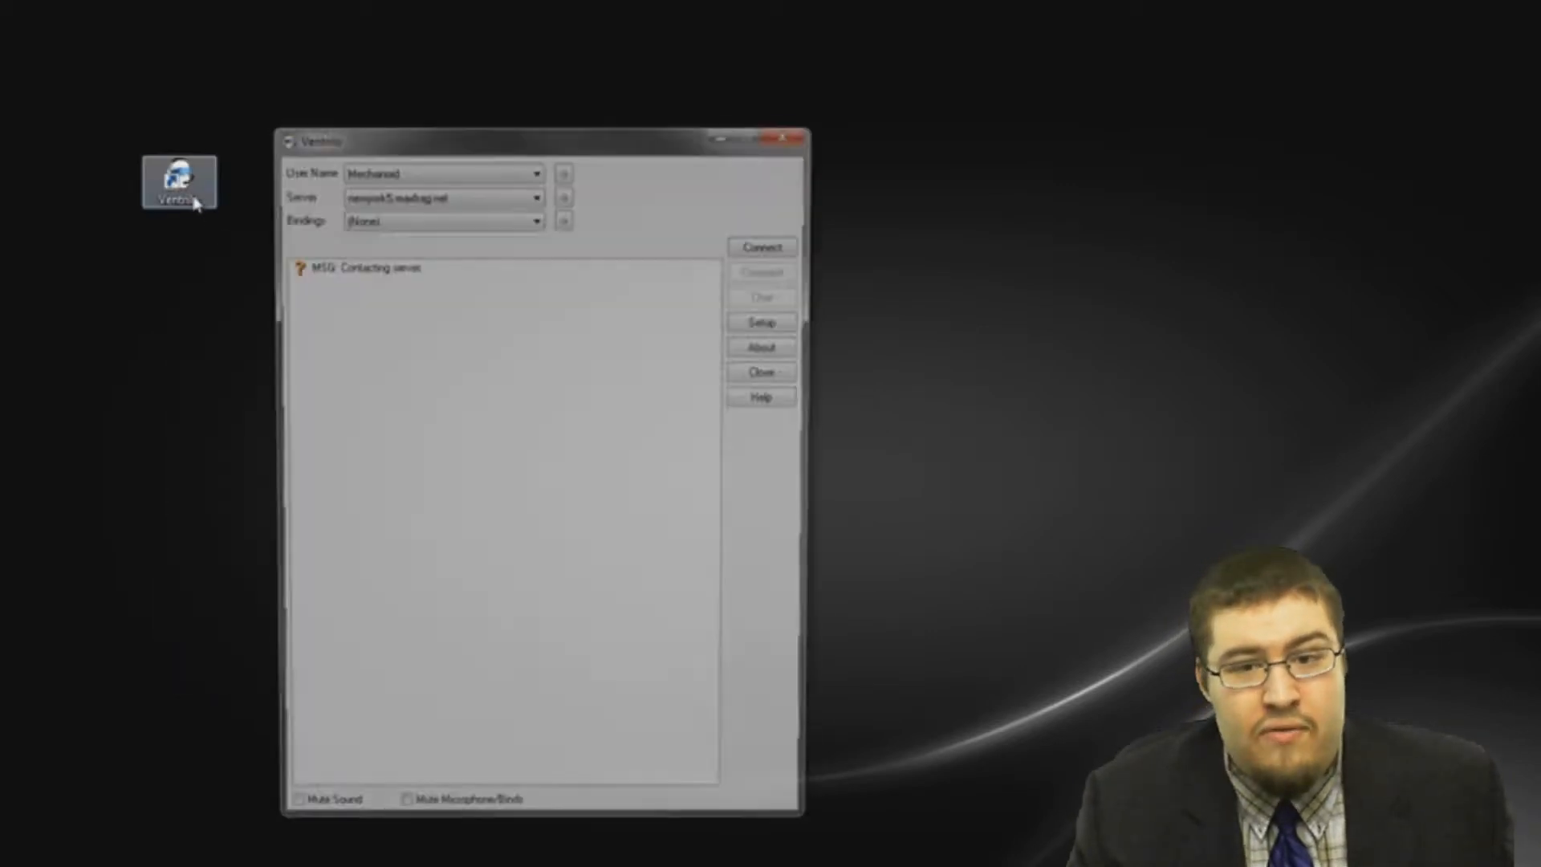
{"action": "left_click_drag", "start_coordinate": [402, 144], "coordinate": [852, 145]}
{"action": "double_click", "coordinate": [181, 179]}
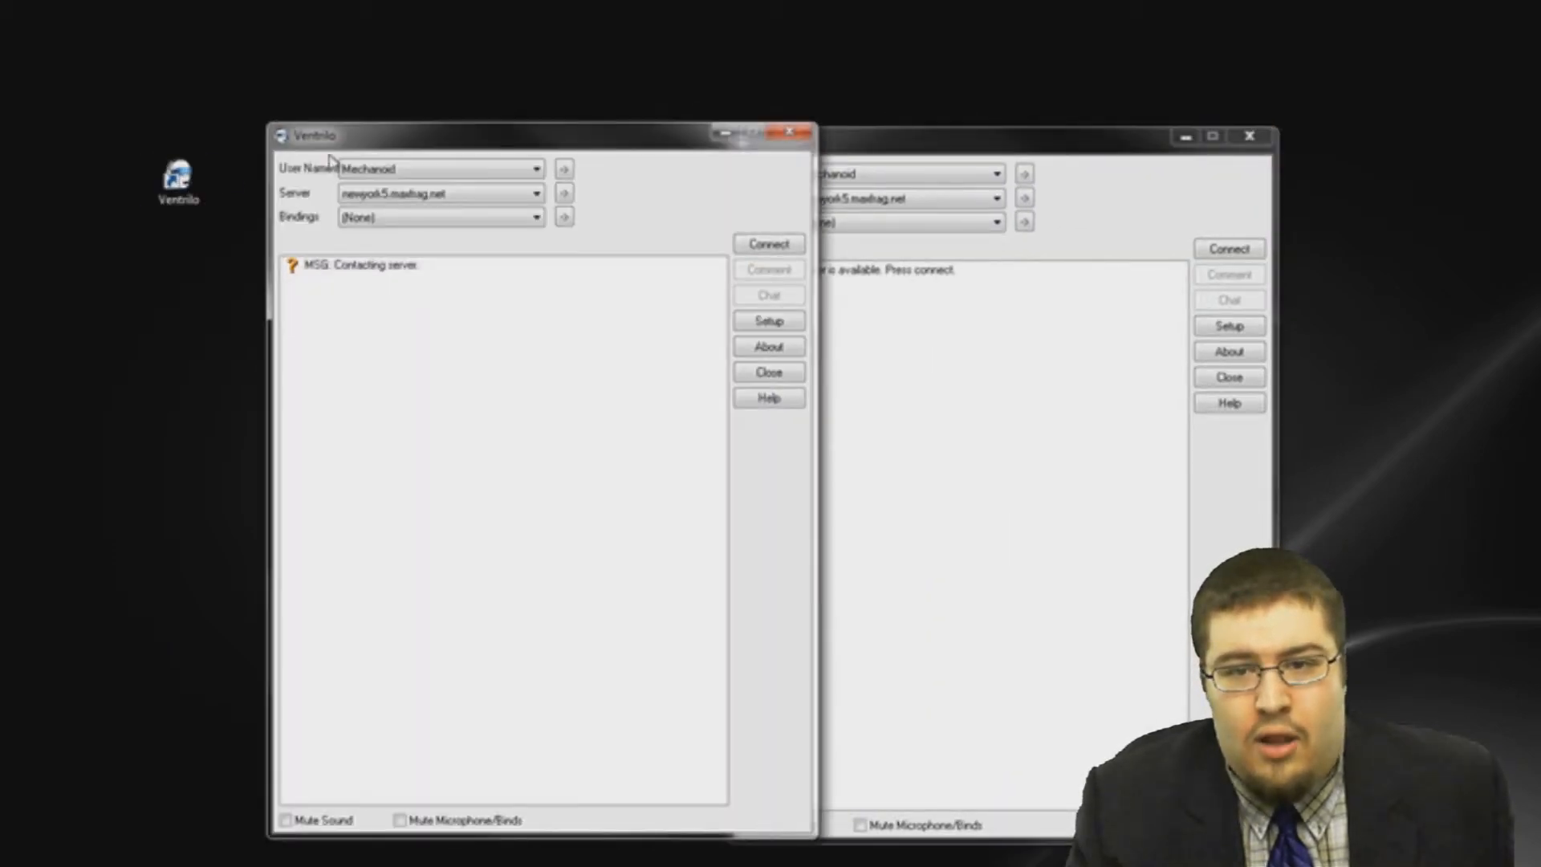
{"action": "left_click_drag", "start_coordinate": [383, 145], "coordinate": [289, 147]}
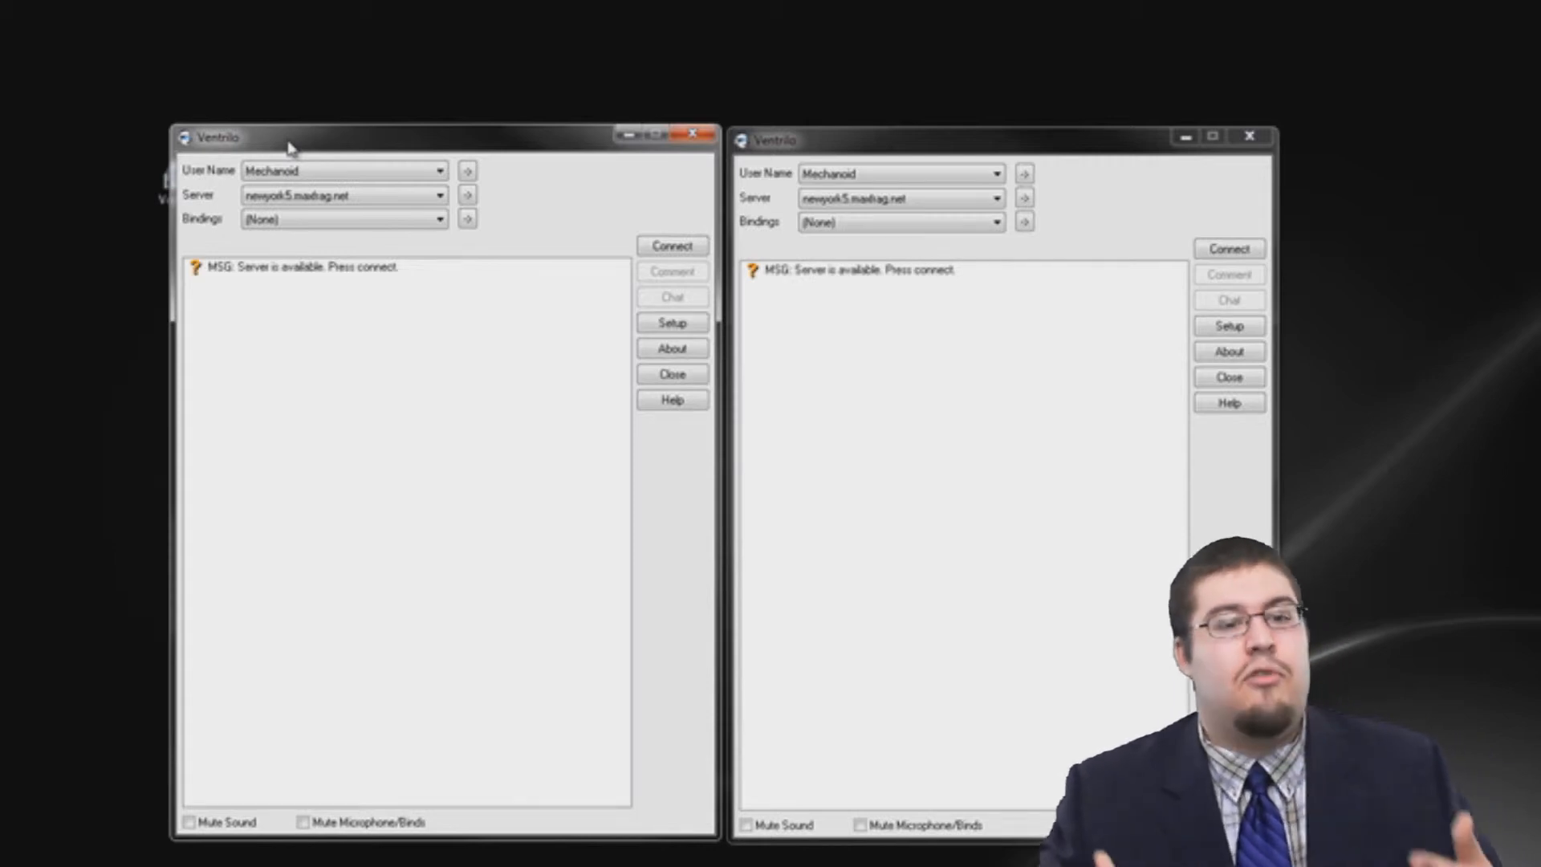
{"action": "left_click", "coordinate": [690, 136]}
{"action": "left_click_drag", "start_coordinate": [815, 153], "coordinate": [378, 169]}
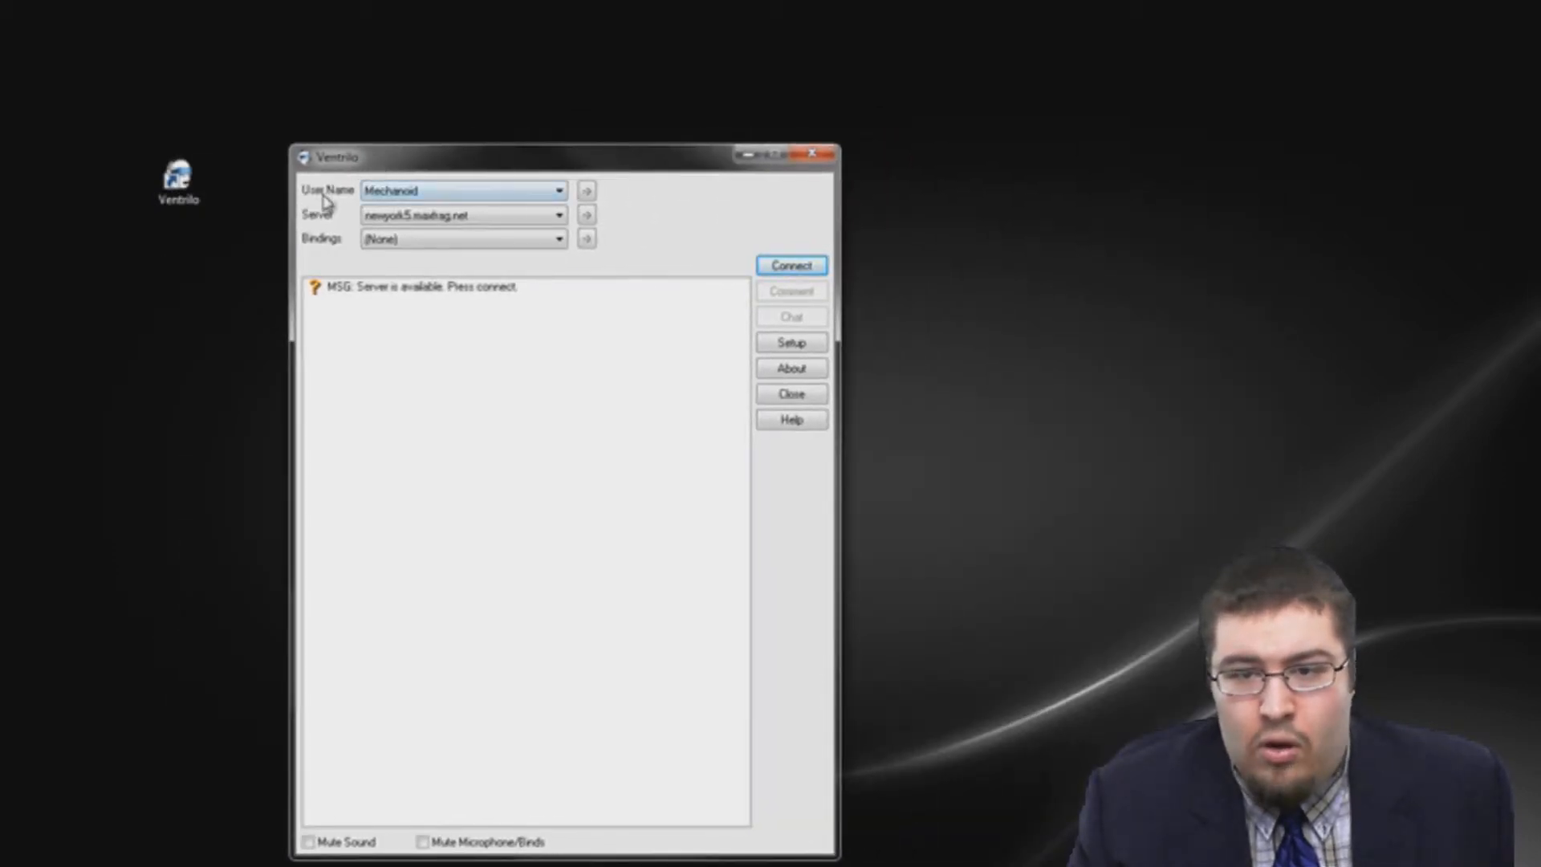
Create a Ventrilo user named "new" with the phonetic "new", play back its pronunciation, and save the user
{"action": "left_click", "coordinate": [587, 190]}
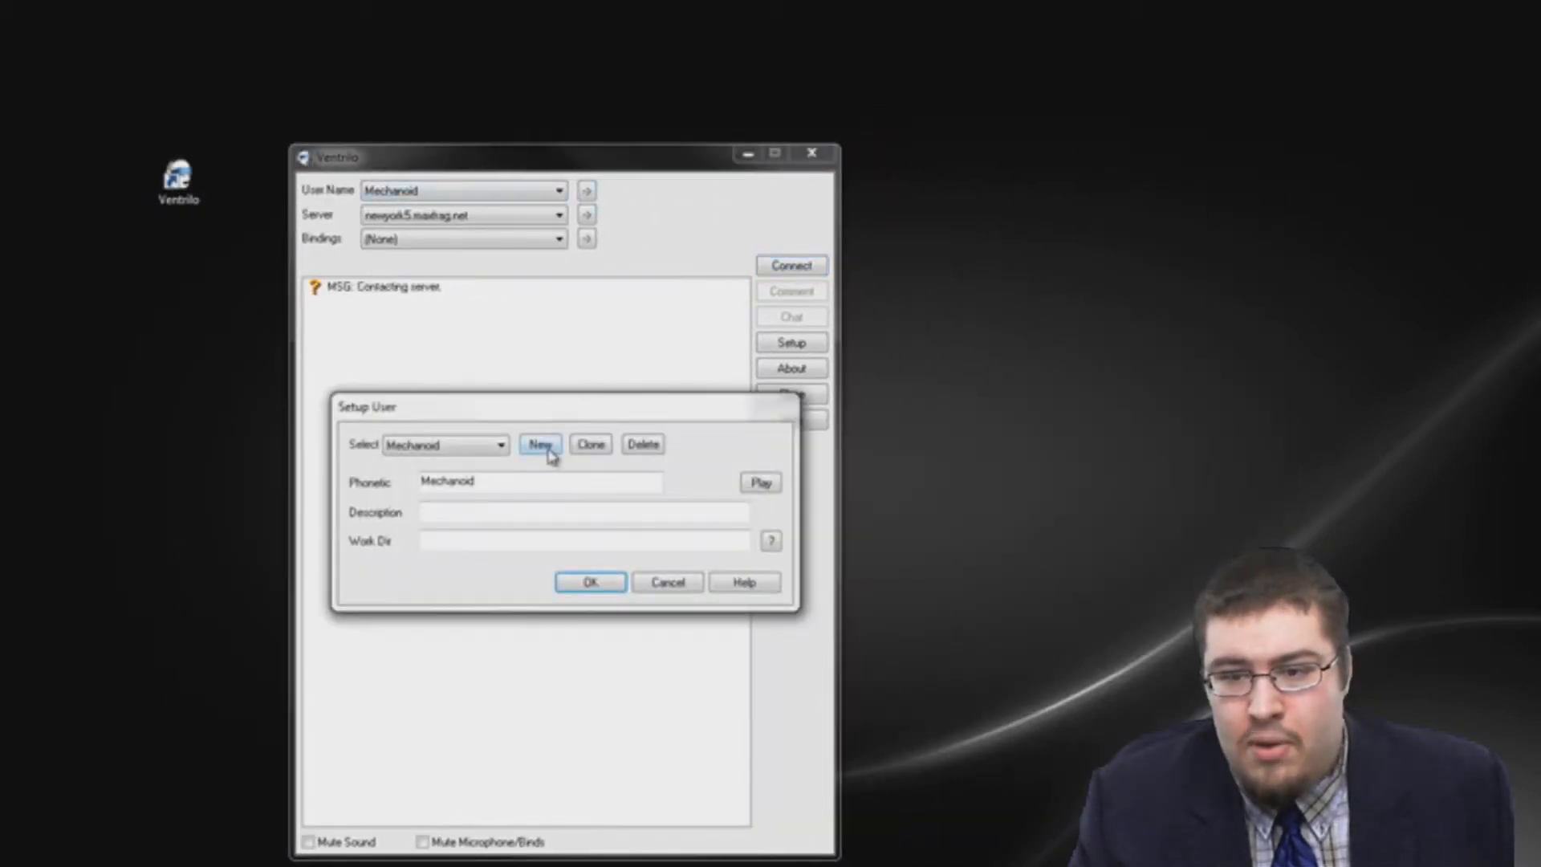
{"action": "left_click", "coordinate": [540, 443]}
{"action": "type", "text": "new"}
{"action": "key", "text": "Return"}
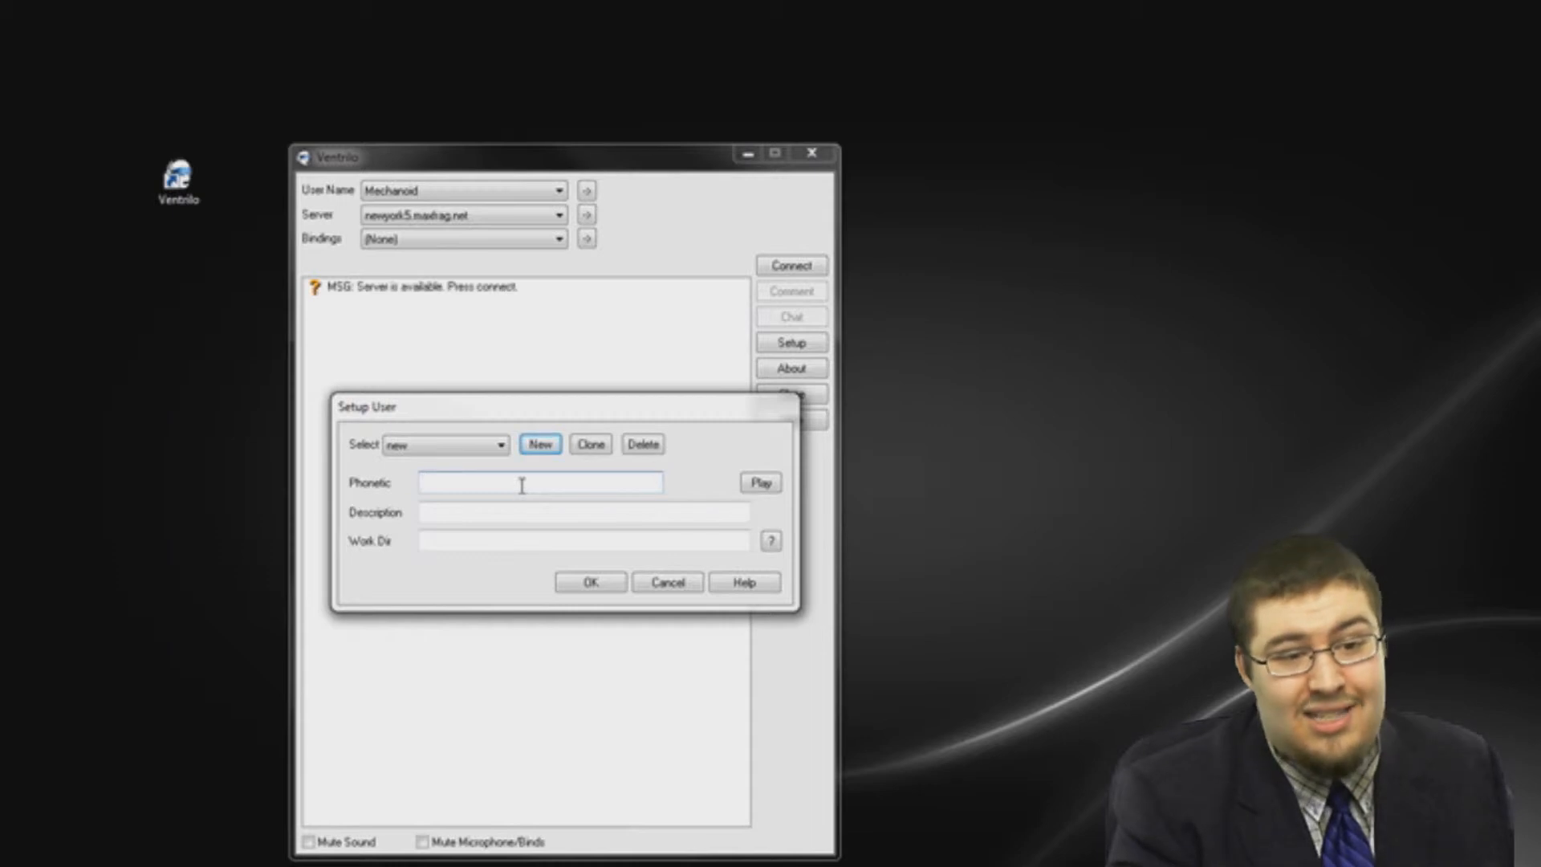
{"action": "type", "text": "ew"}
{"action": "left_click", "coordinate": [758, 484]}
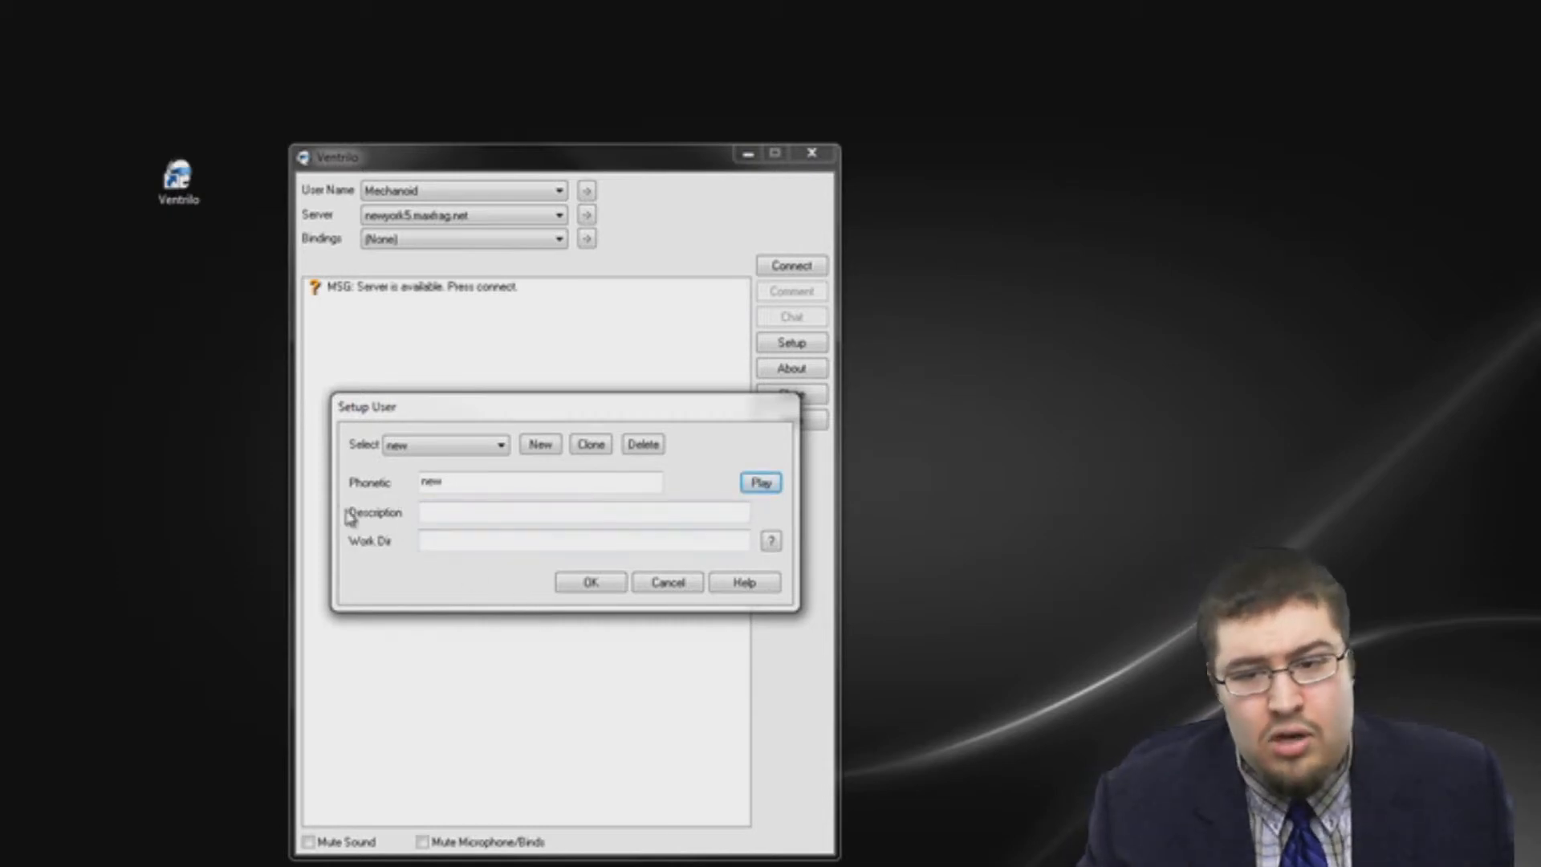
{"action": "left_click", "coordinate": [609, 588]}
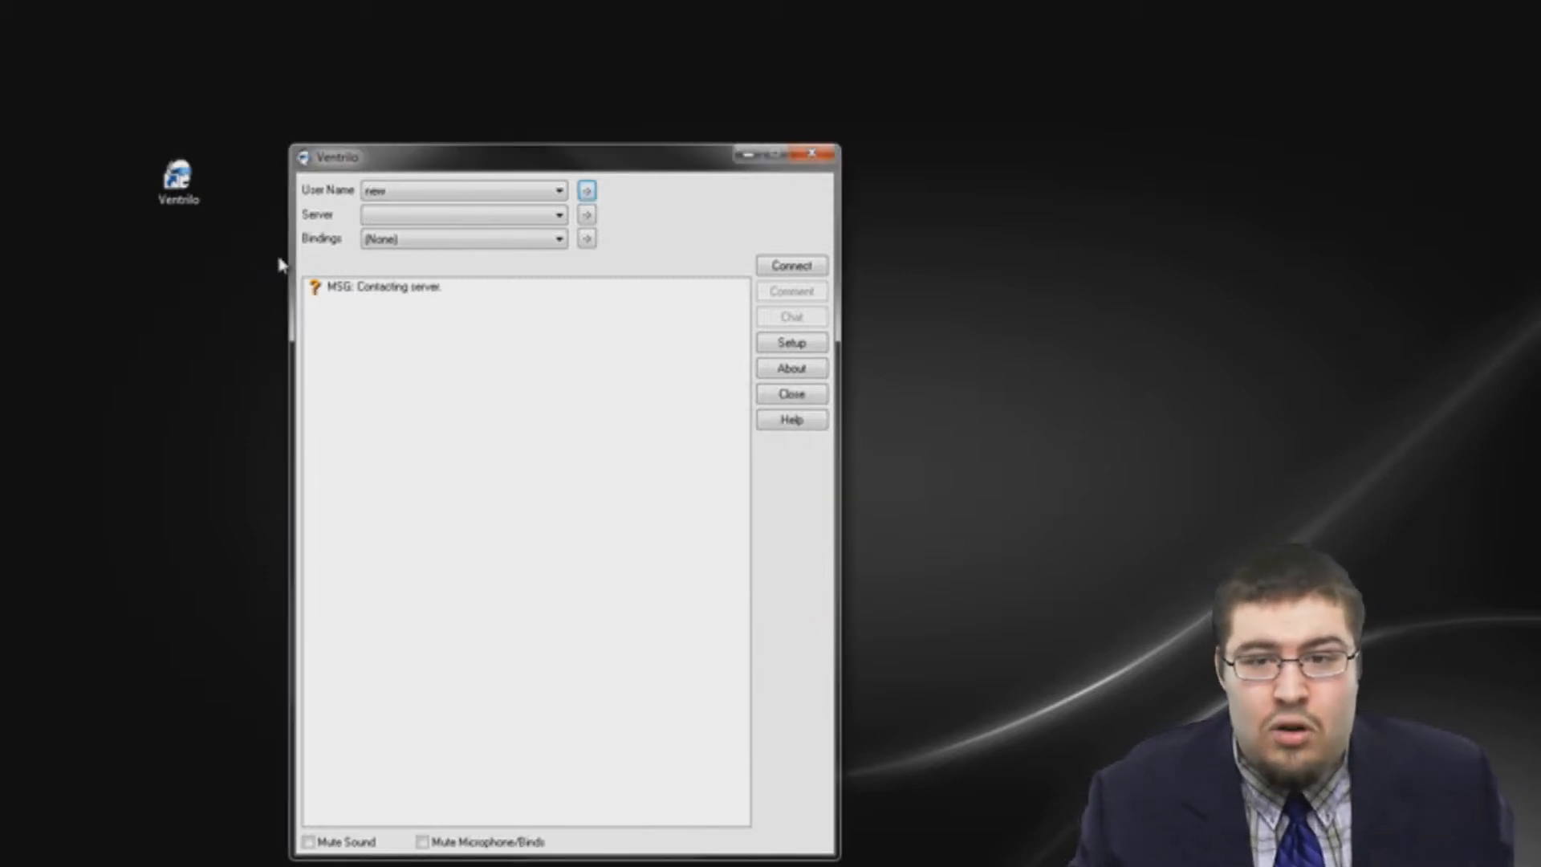
Add a server entry named "new server" in the Connection Editor for the new user
{"action": "left_click", "coordinate": [587, 215]}
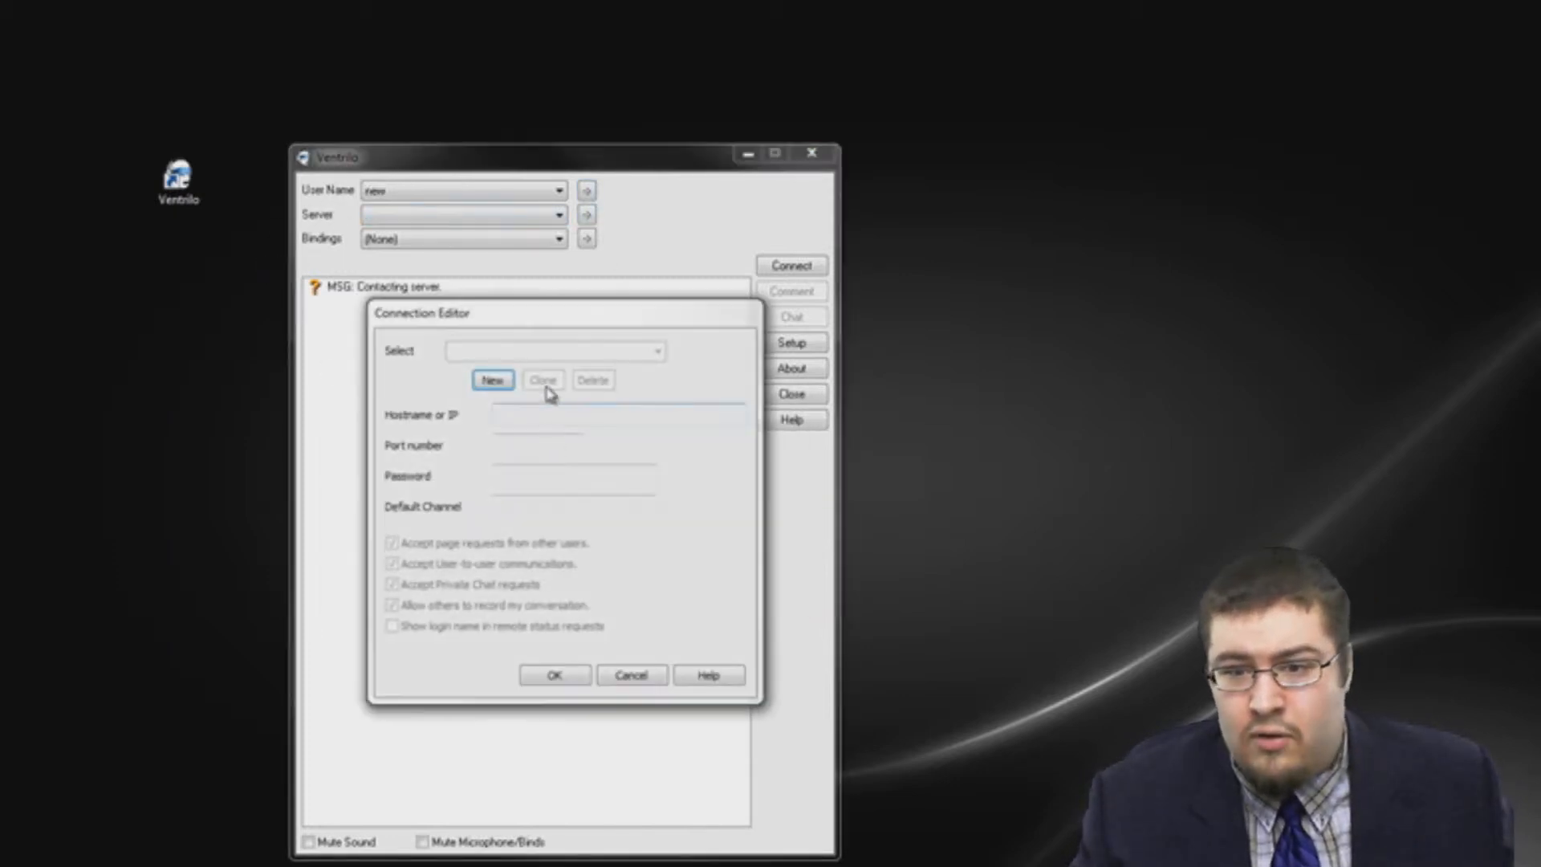
{"action": "left_click", "coordinate": [489, 382]}
{"action": "type", "text": "new"}
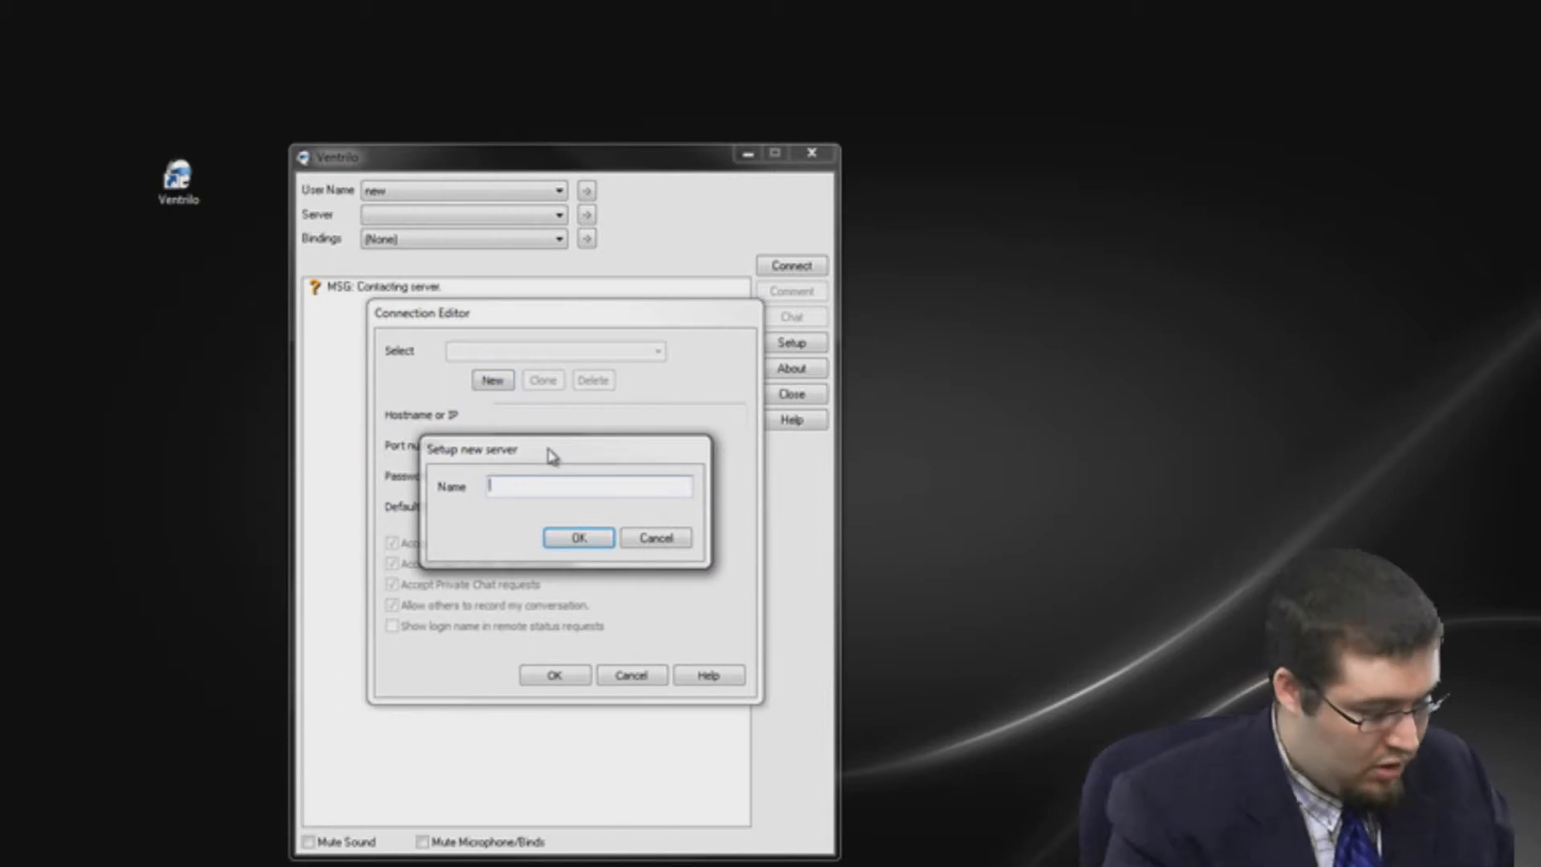
{"action": "type", "text": " server"}
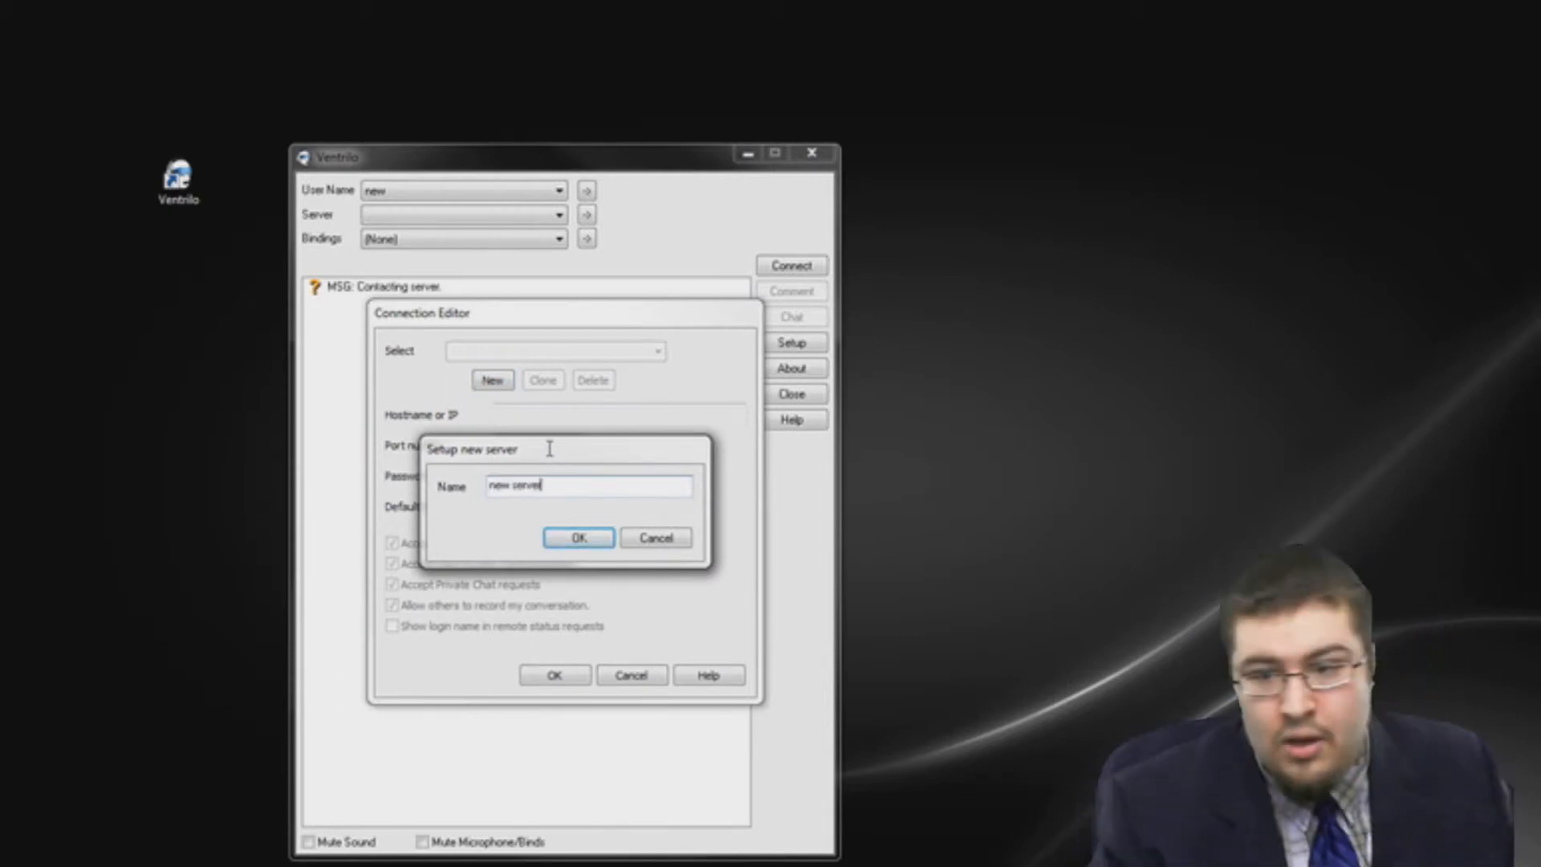
{"action": "key", "text": "Return"}
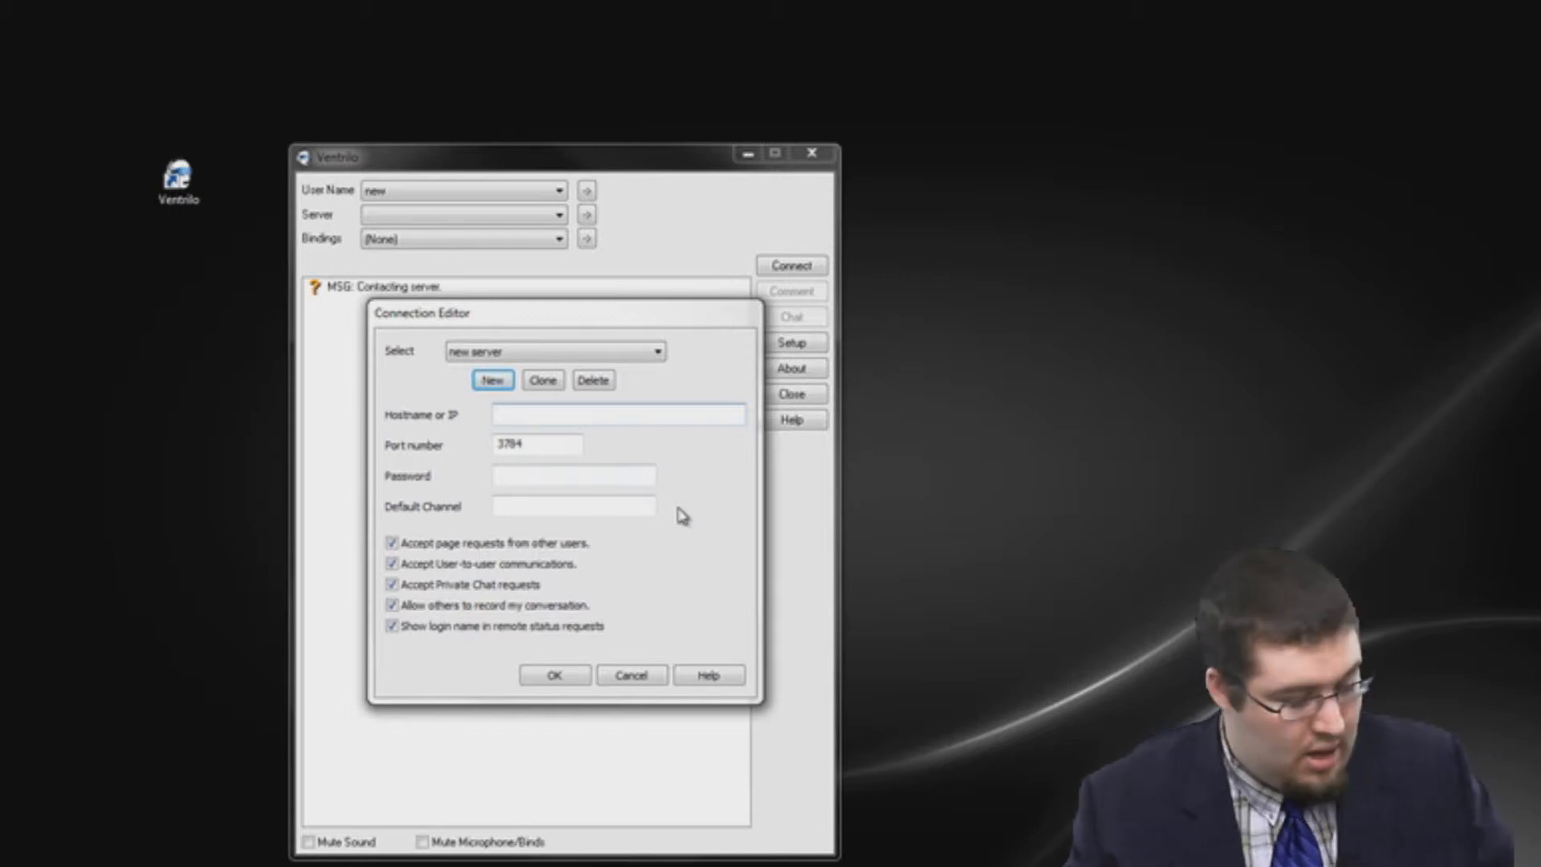
Set the new server's hostname to silver.typefrag.com and its port number to 41415, leaving the password empty
{"action": "key", "text": "ctrl+v"}
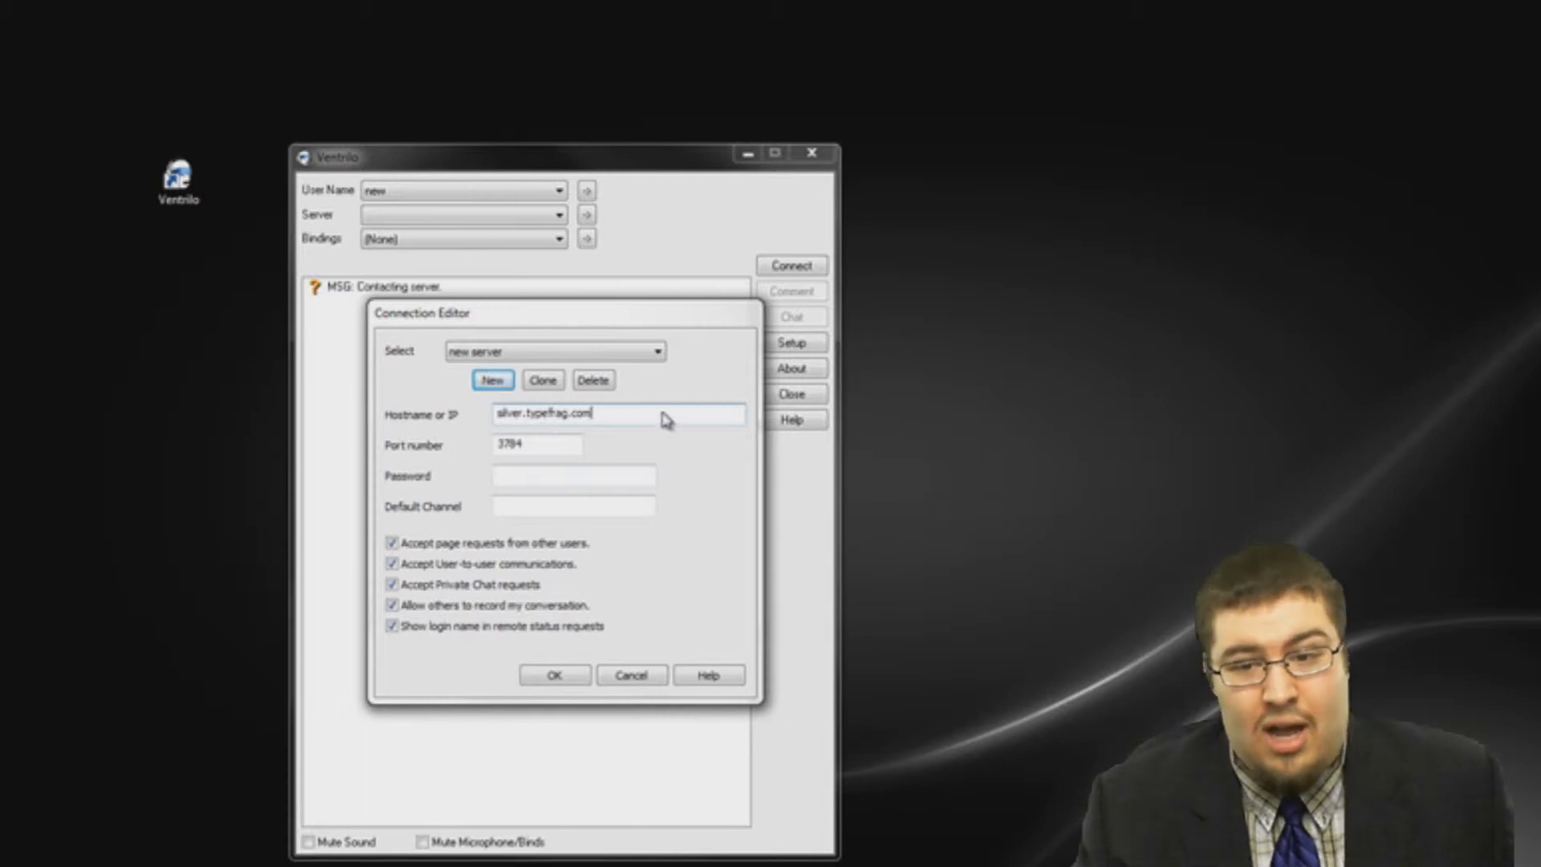
{"action": "double_click", "coordinate": [532, 446]}
{"action": "type", "text": "41415"}
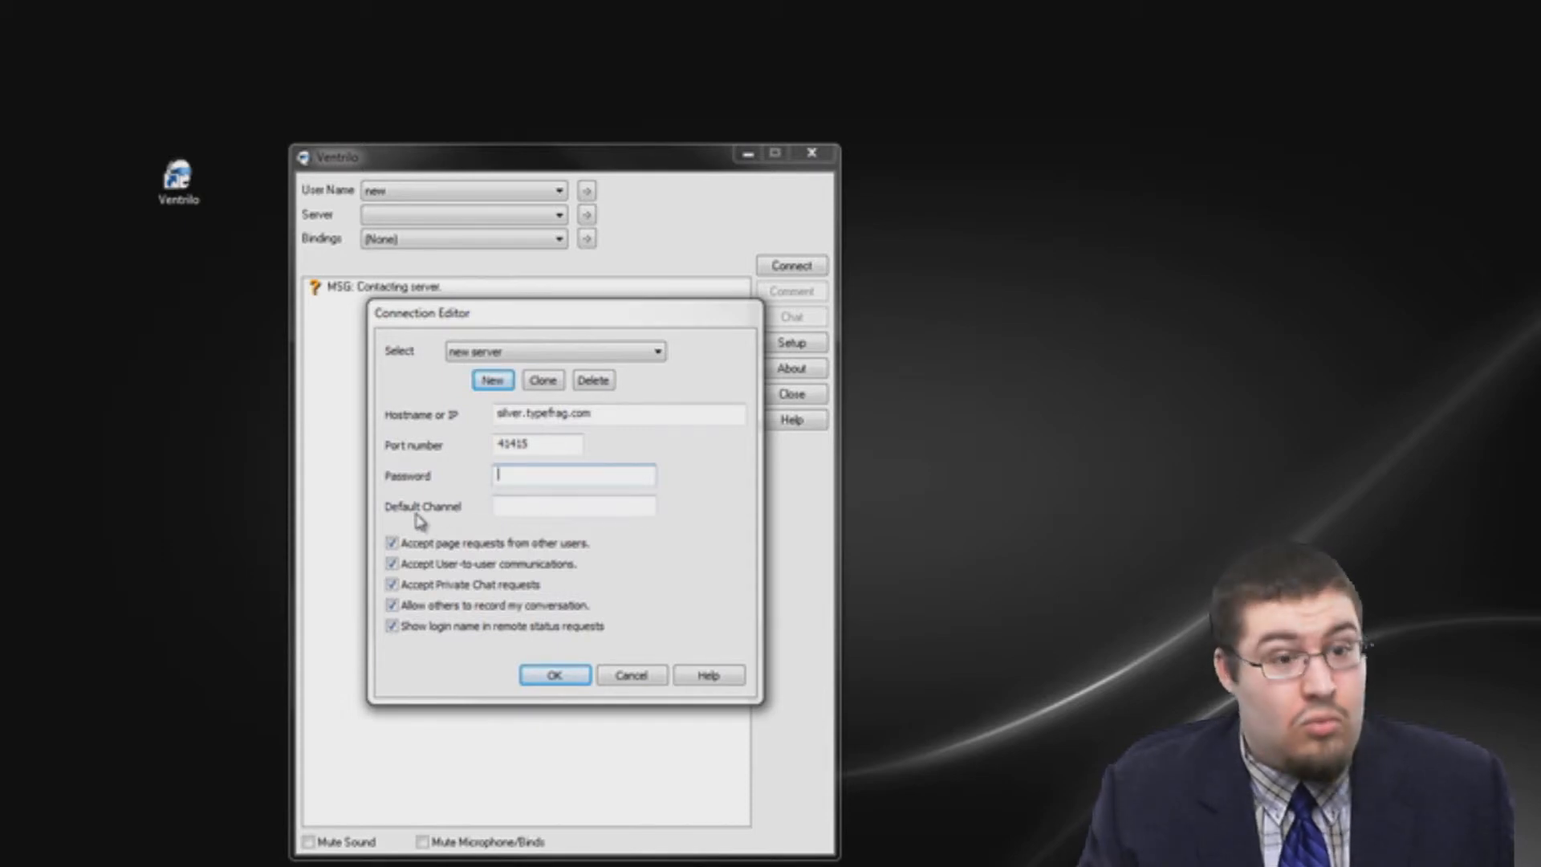
{"action": "left_click", "coordinate": [502, 514]}
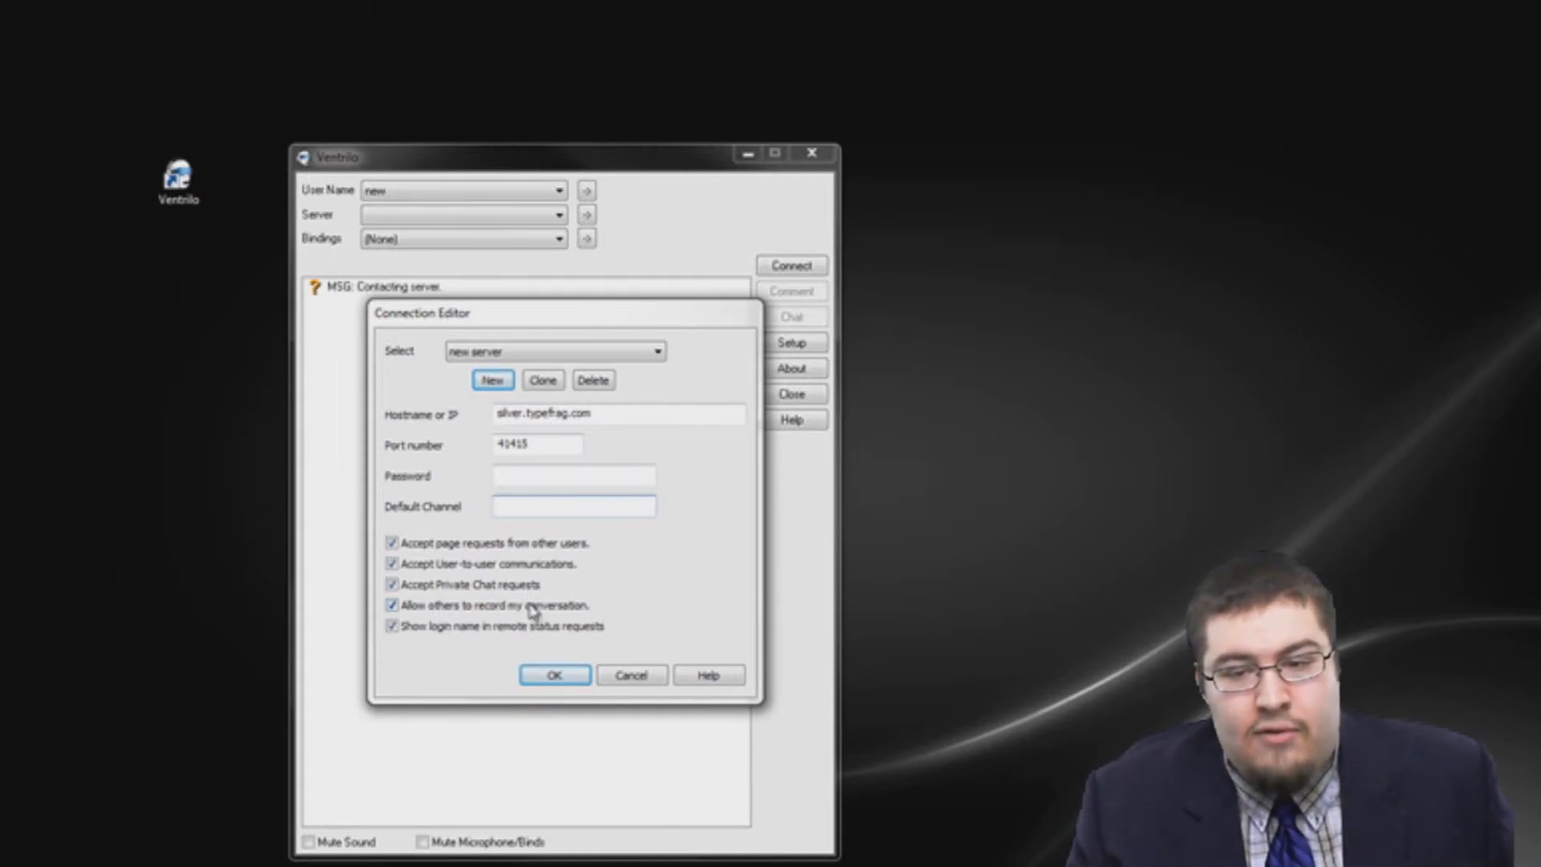
Disallow others from recording the conversation on the new server and save its connection settings
{"action": "left_click", "coordinate": [393, 606]}
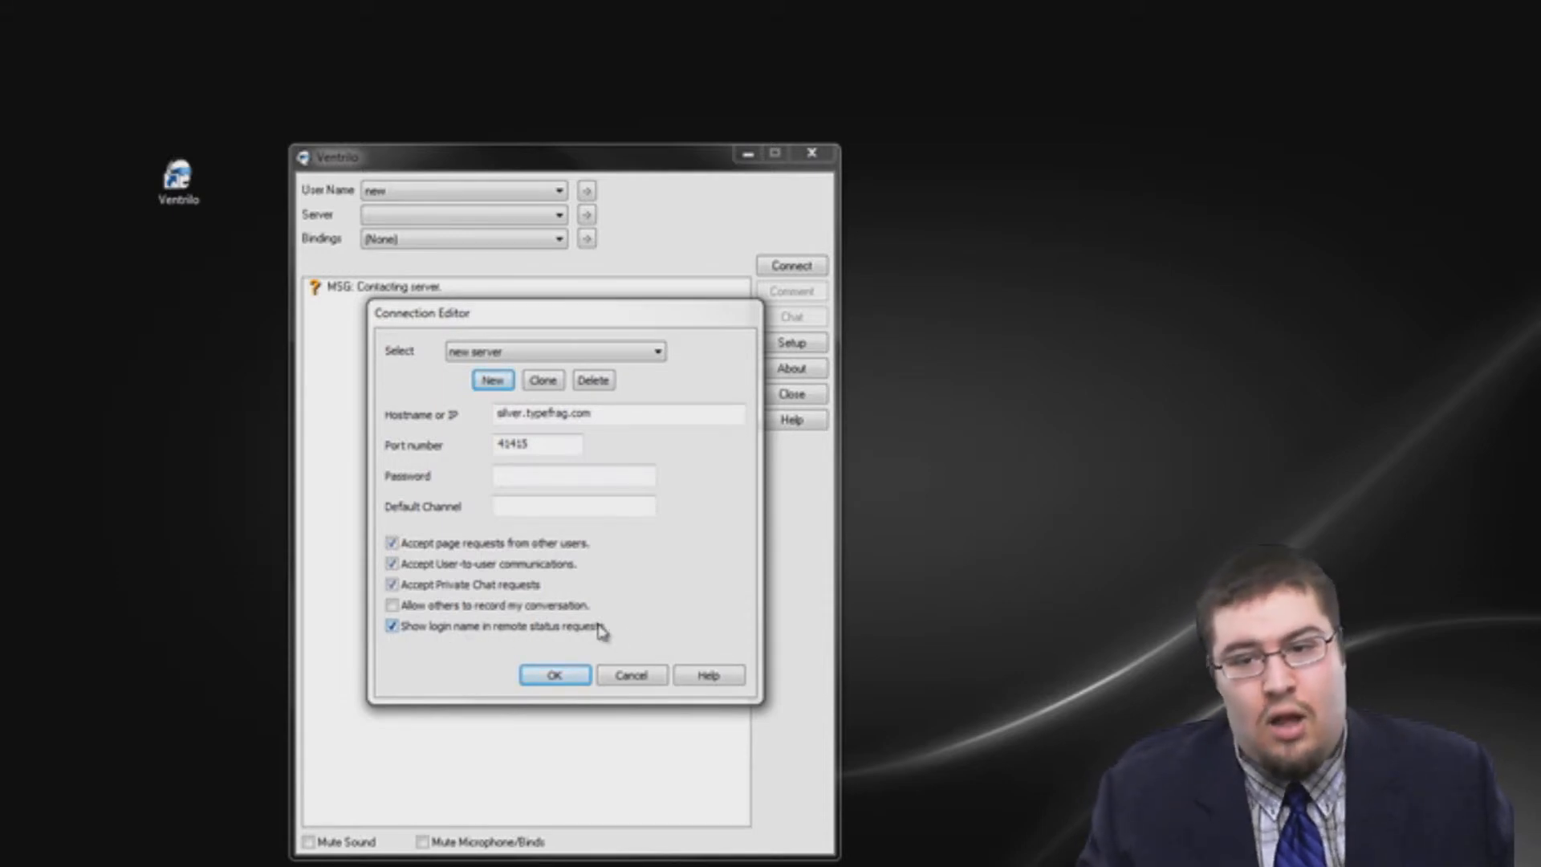
{"action": "left_click", "coordinate": [556, 676]}
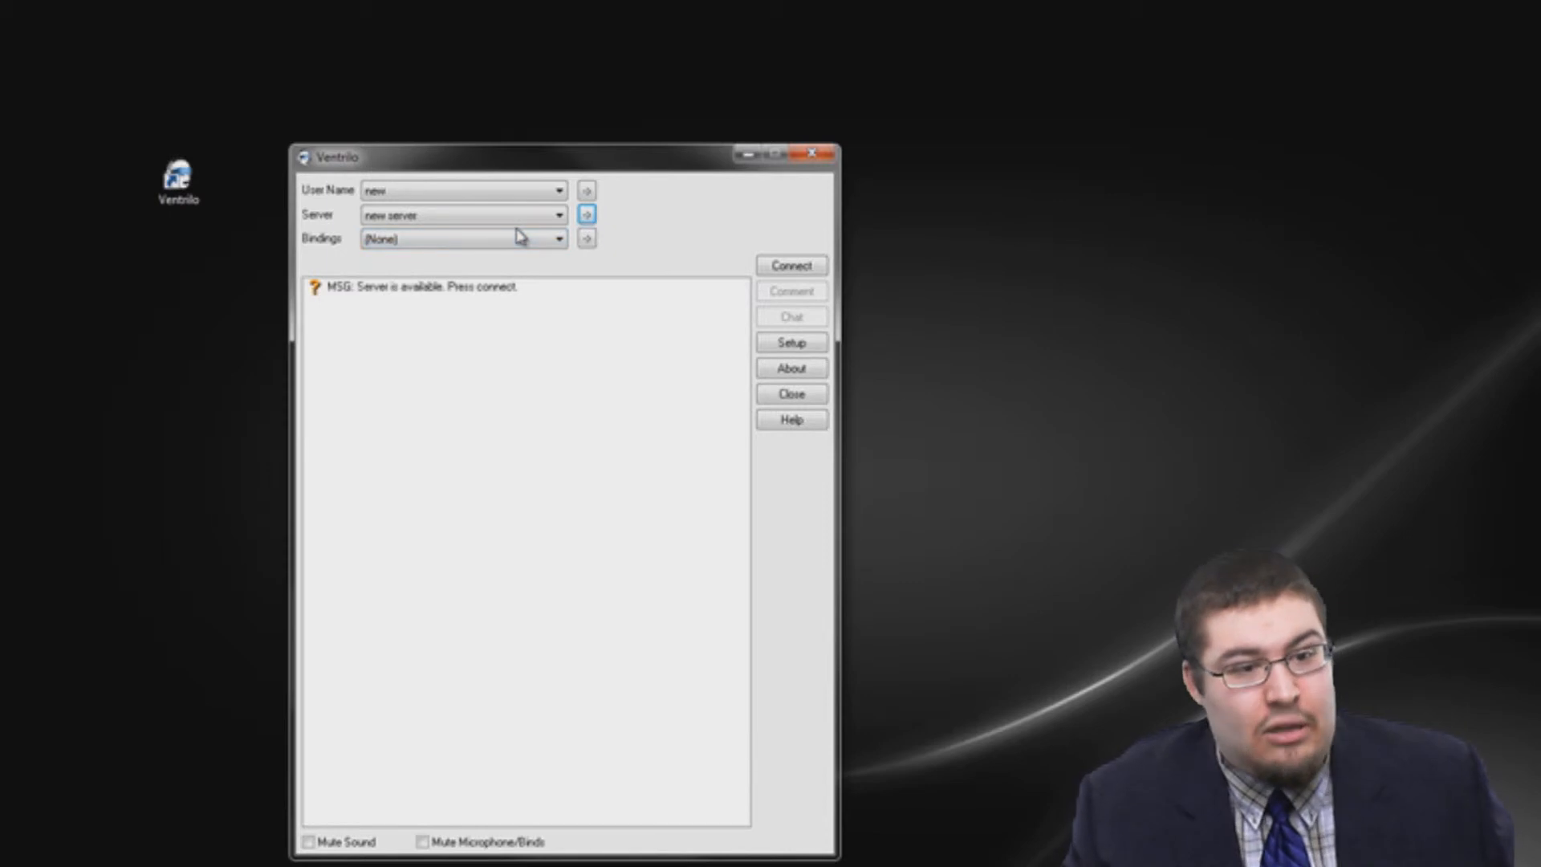
Connect to "new server" and dismiss its message of the day
{"action": "left_click", "coordinate": [520, 213]}
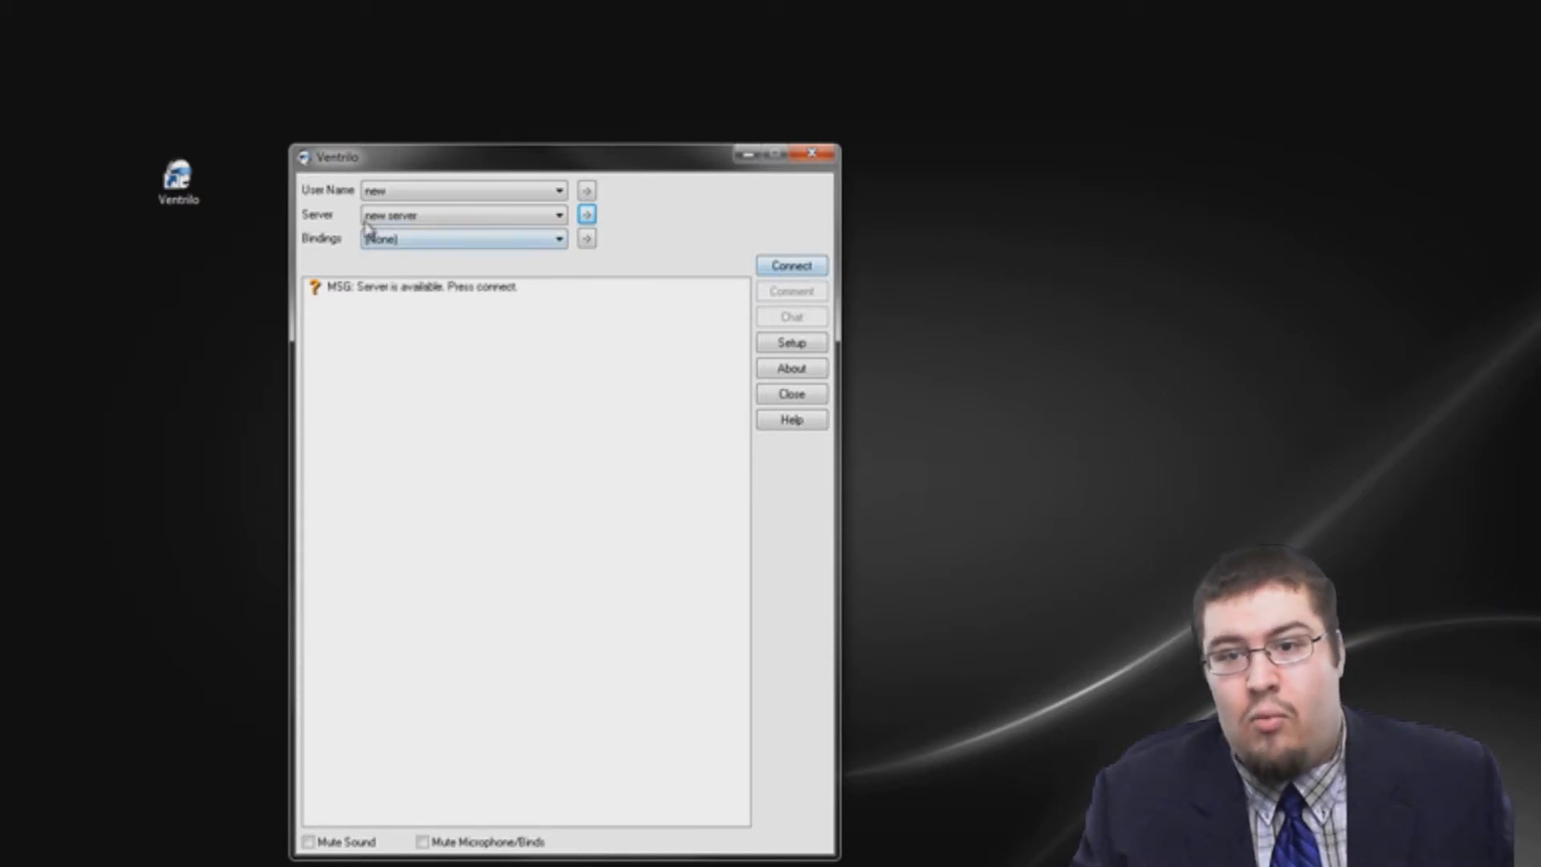
{"action": "left_click", "coordinate": [795, 265]}
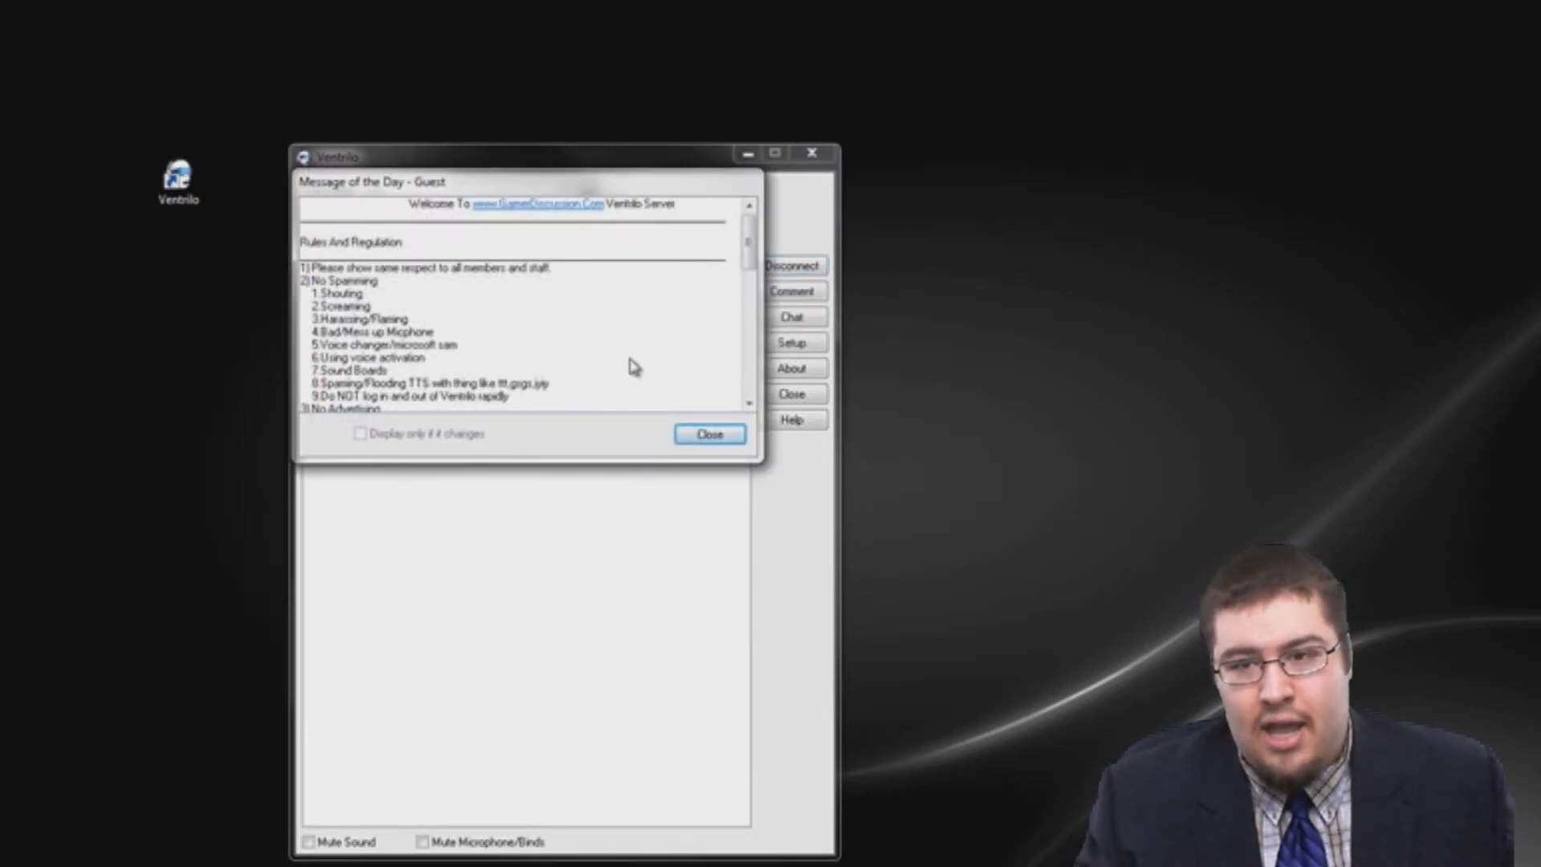
{"action": "left_click", "coordinate": [694, 434]}
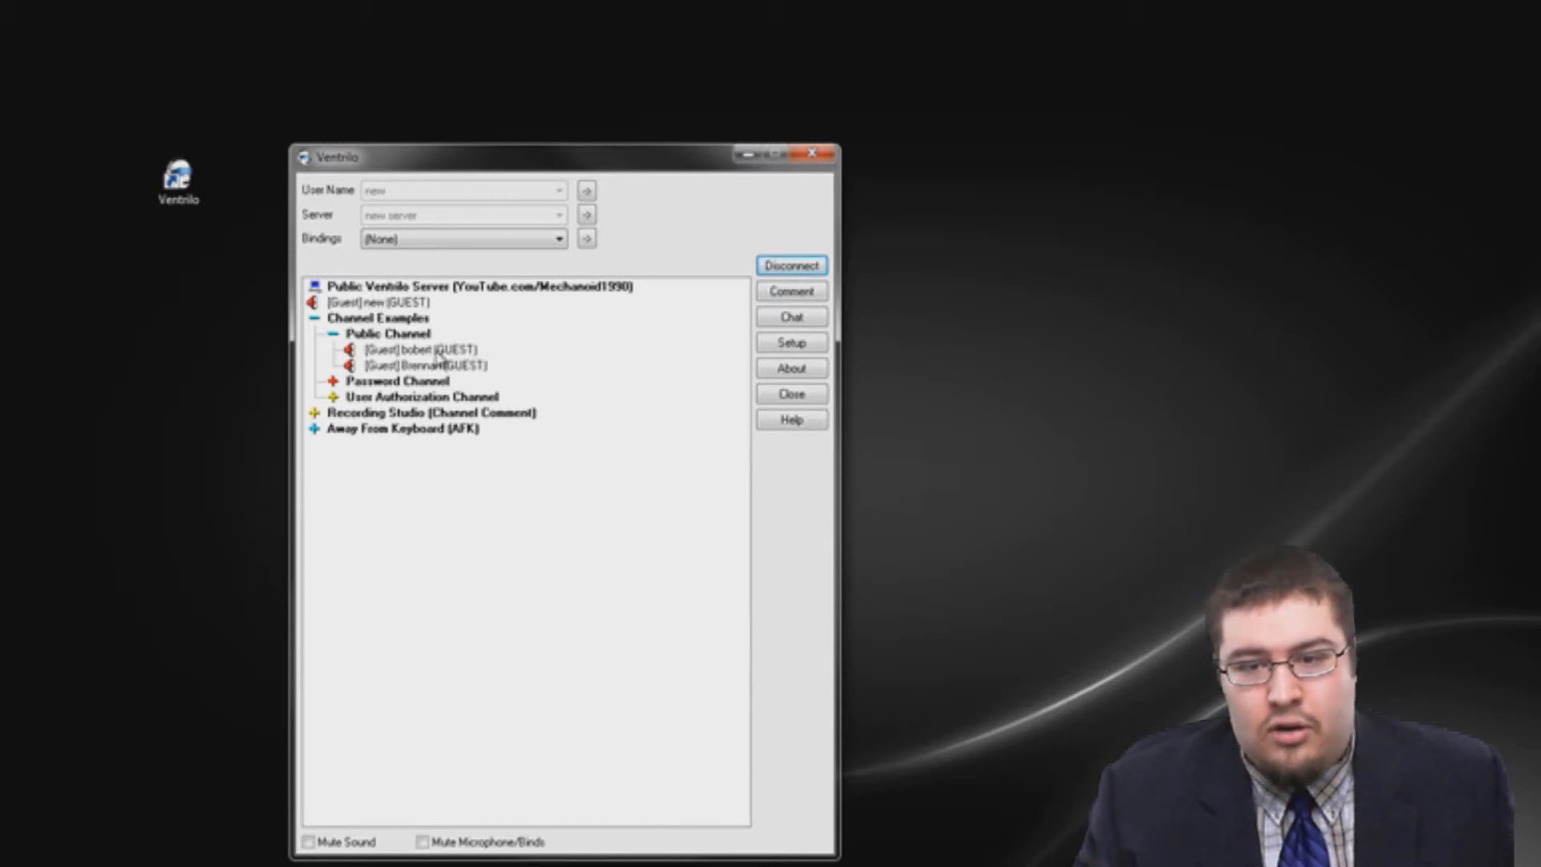
Collapse the Public Channel and join the Away From Keyboard (AFK) channel
{"action": "double_click", "coordinate": [386, 335]}
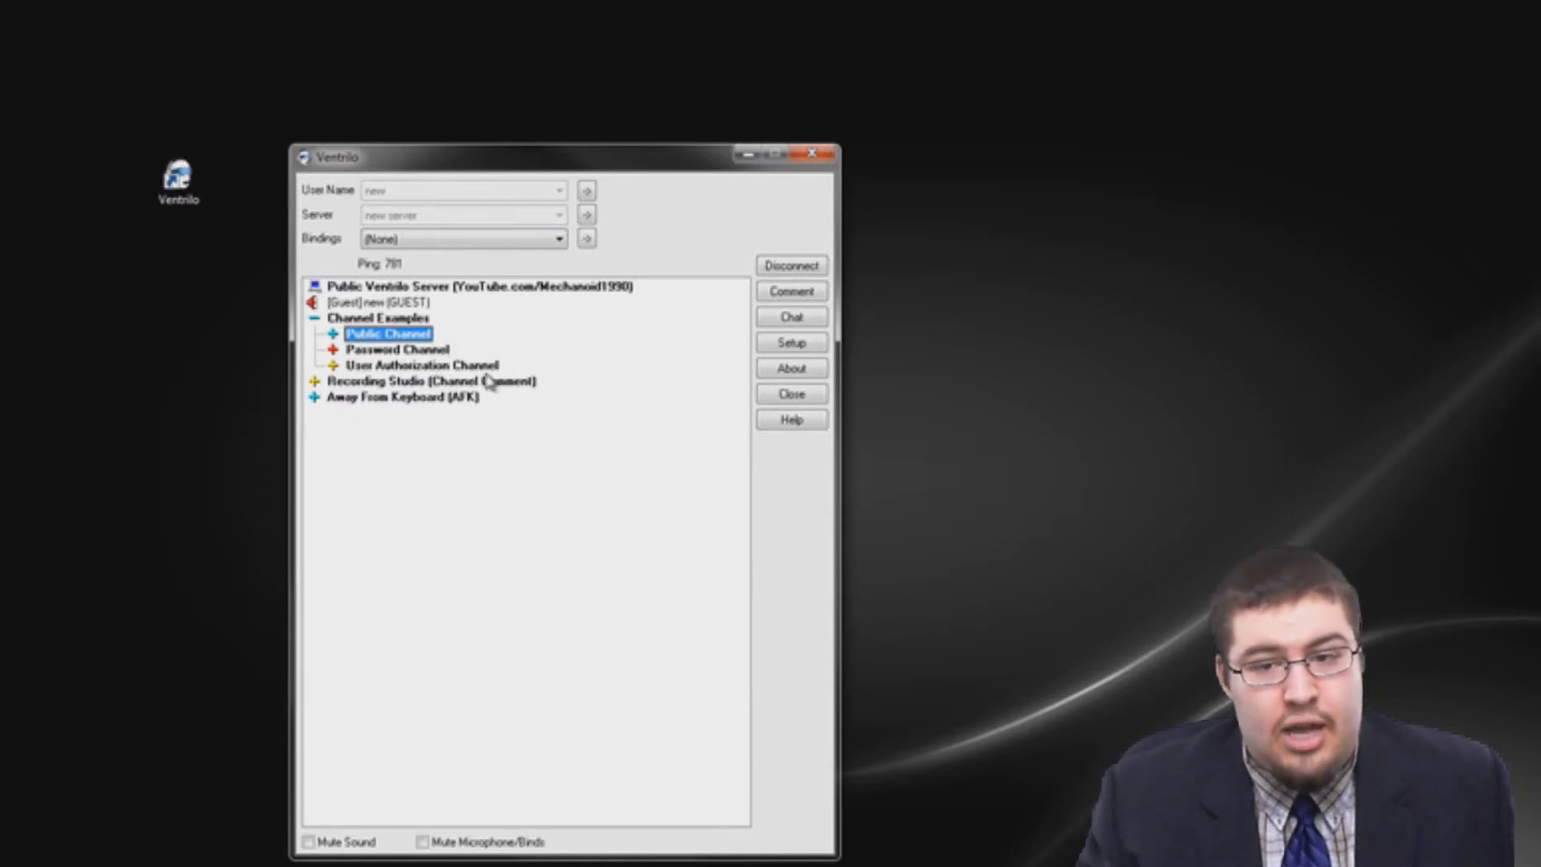
{"action": "left_click", "coordinate": [365, 401]}
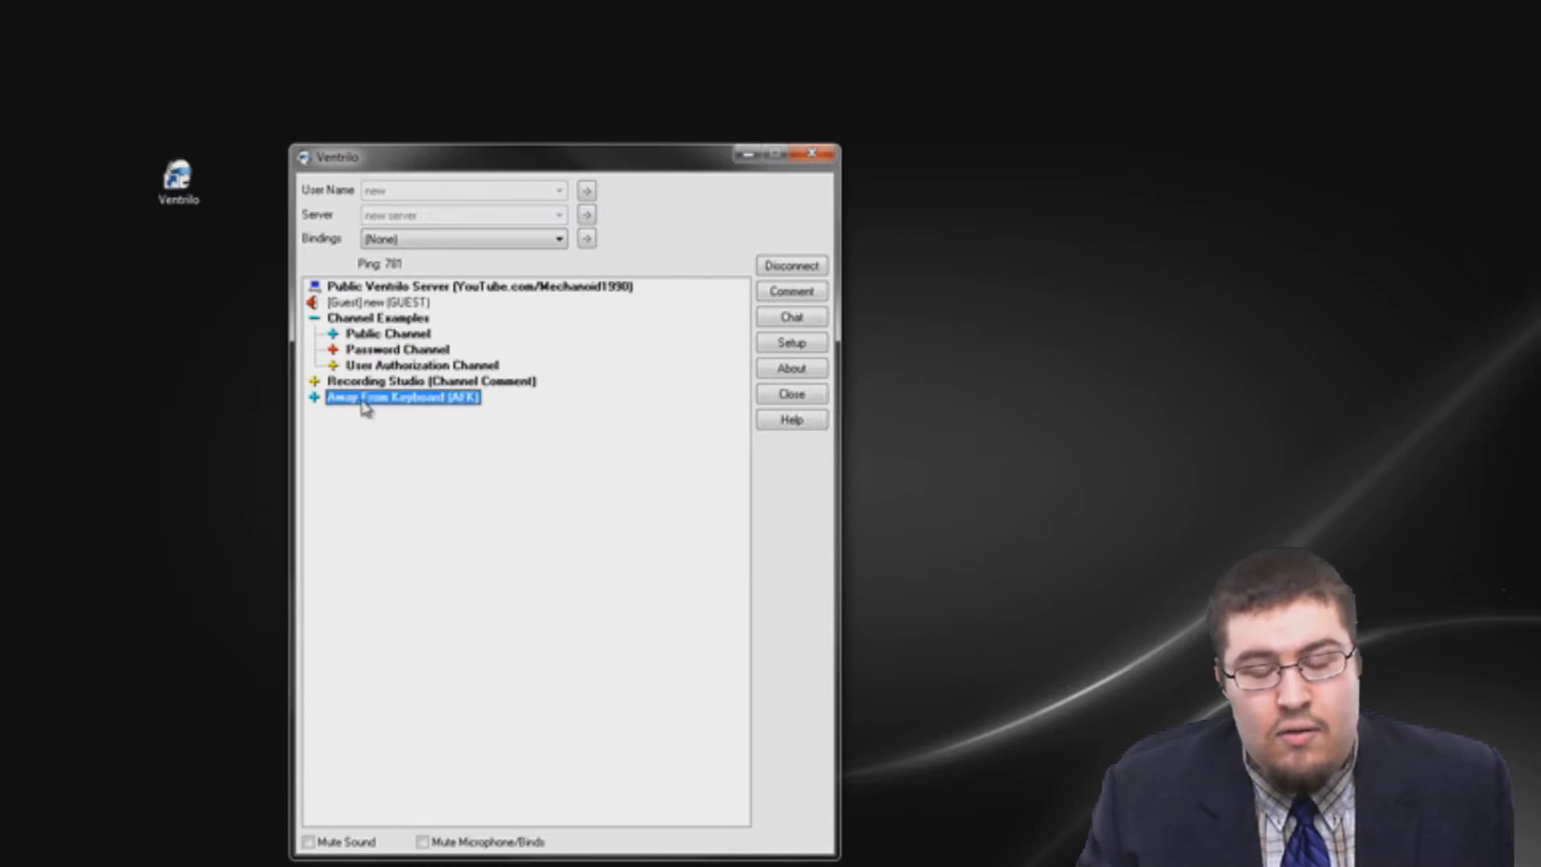
{"action": "double_click", "coordinate": [366, 399]}
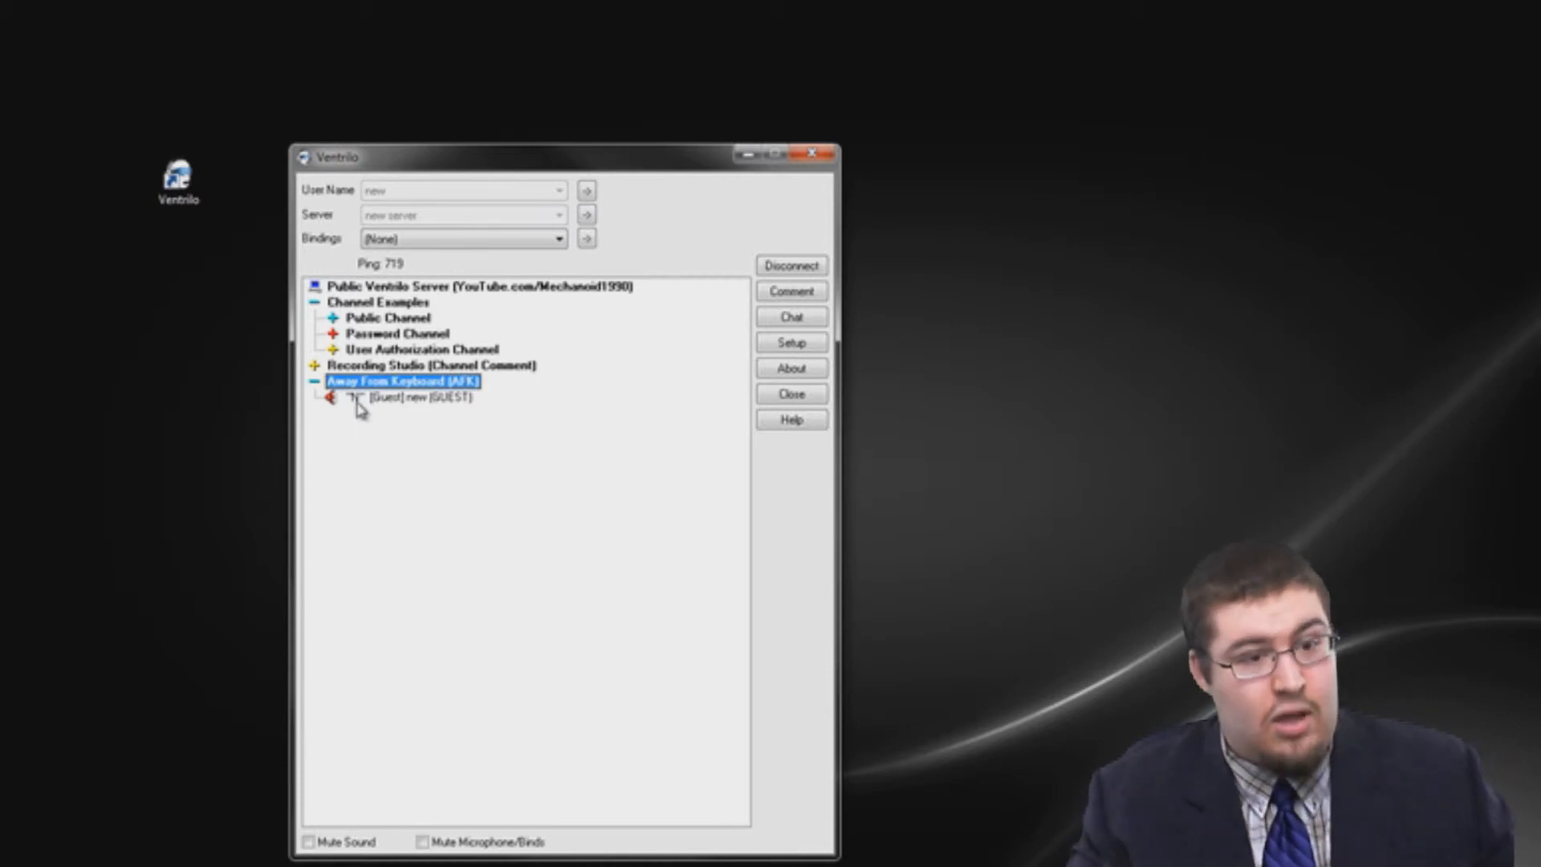
Open the server chat, bring its window fully into view, and switch to the Channel Examples channel
{"action": "left_click", "coordinate": [790, 319]}
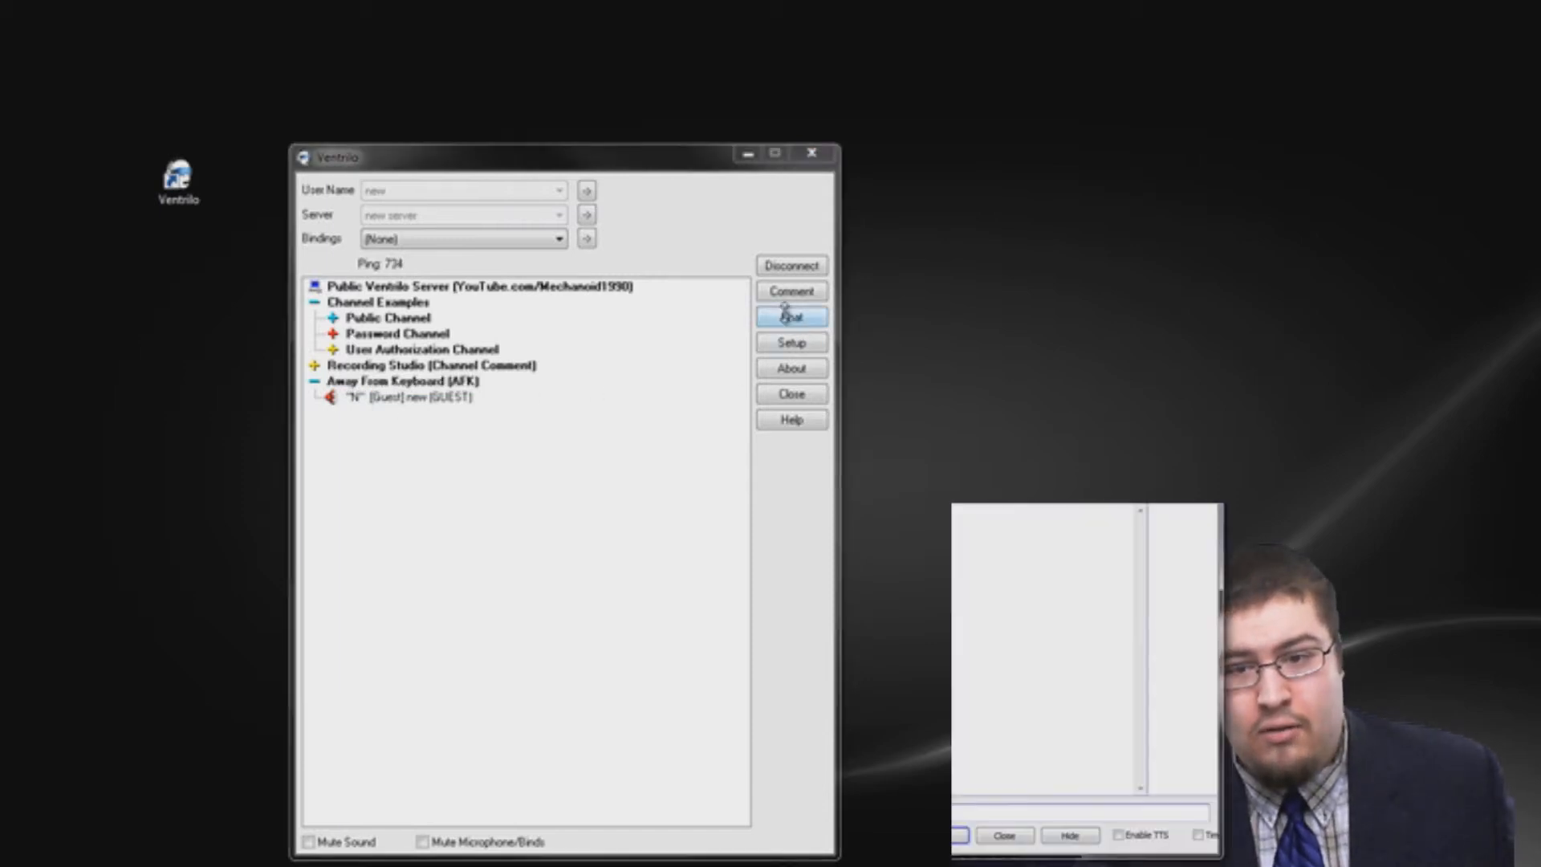
{"action": "left_click_drag", "start_coordinate": [1051, 482], "coordinate": [630, 464]}
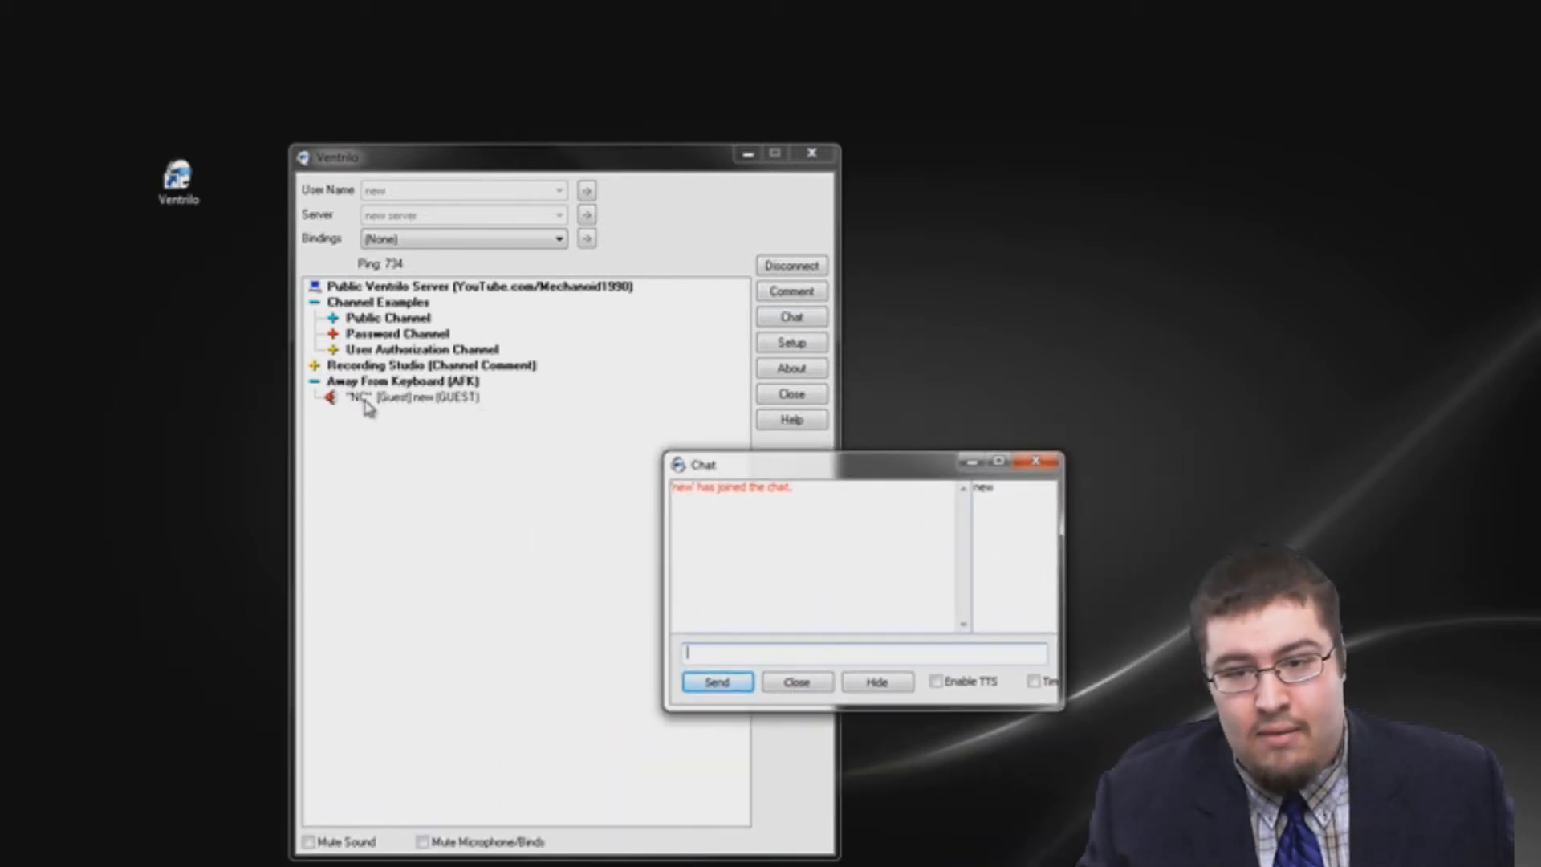
{"action": "left_click", "coordinate": [359, 305]}
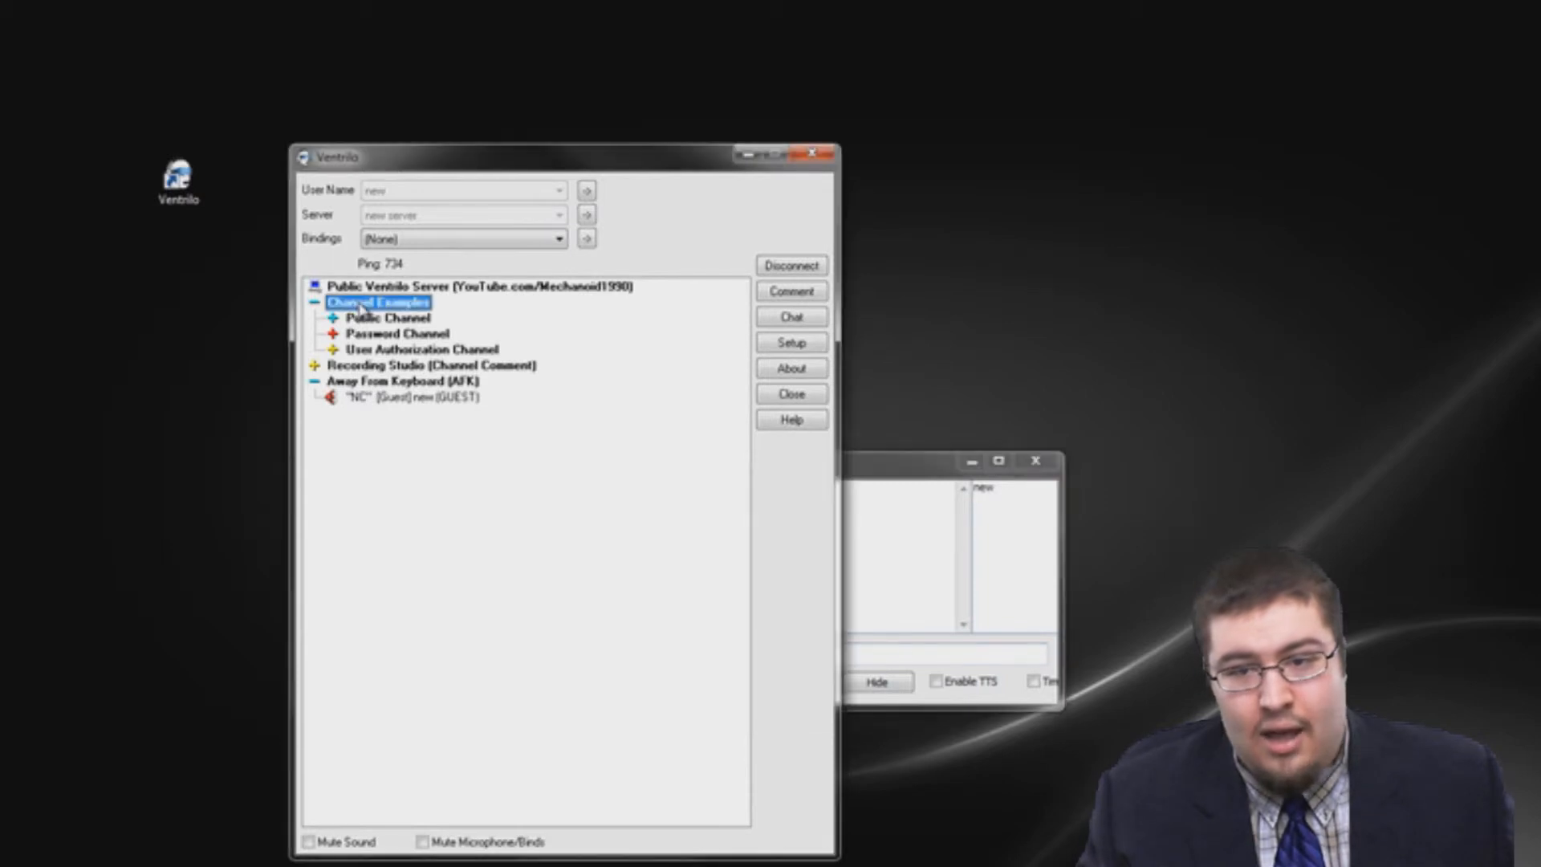
{"action": "double_click", "coordinate": [359, 305]}
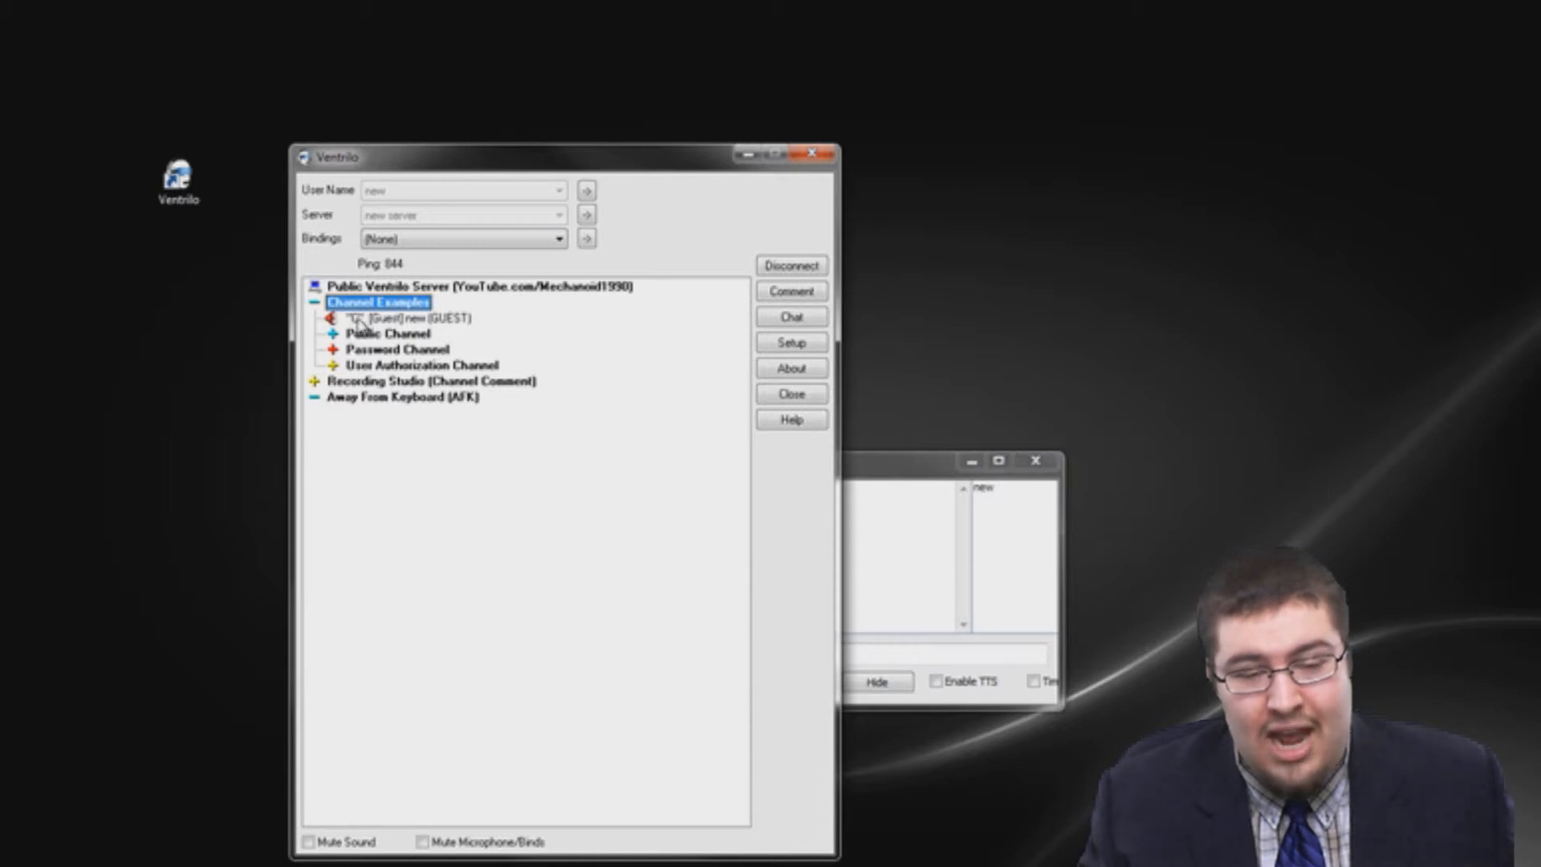
Place the chat window beside the main window, widen it, and send the message "hey" twice
{"action": "left_click_drag", "start_coordinate": [898, 454], "coordinate": [1139, 385]}
{"action": "left_click_drag", "start_coordinate": [1303, 636], "coordinate": [1435, 627]}
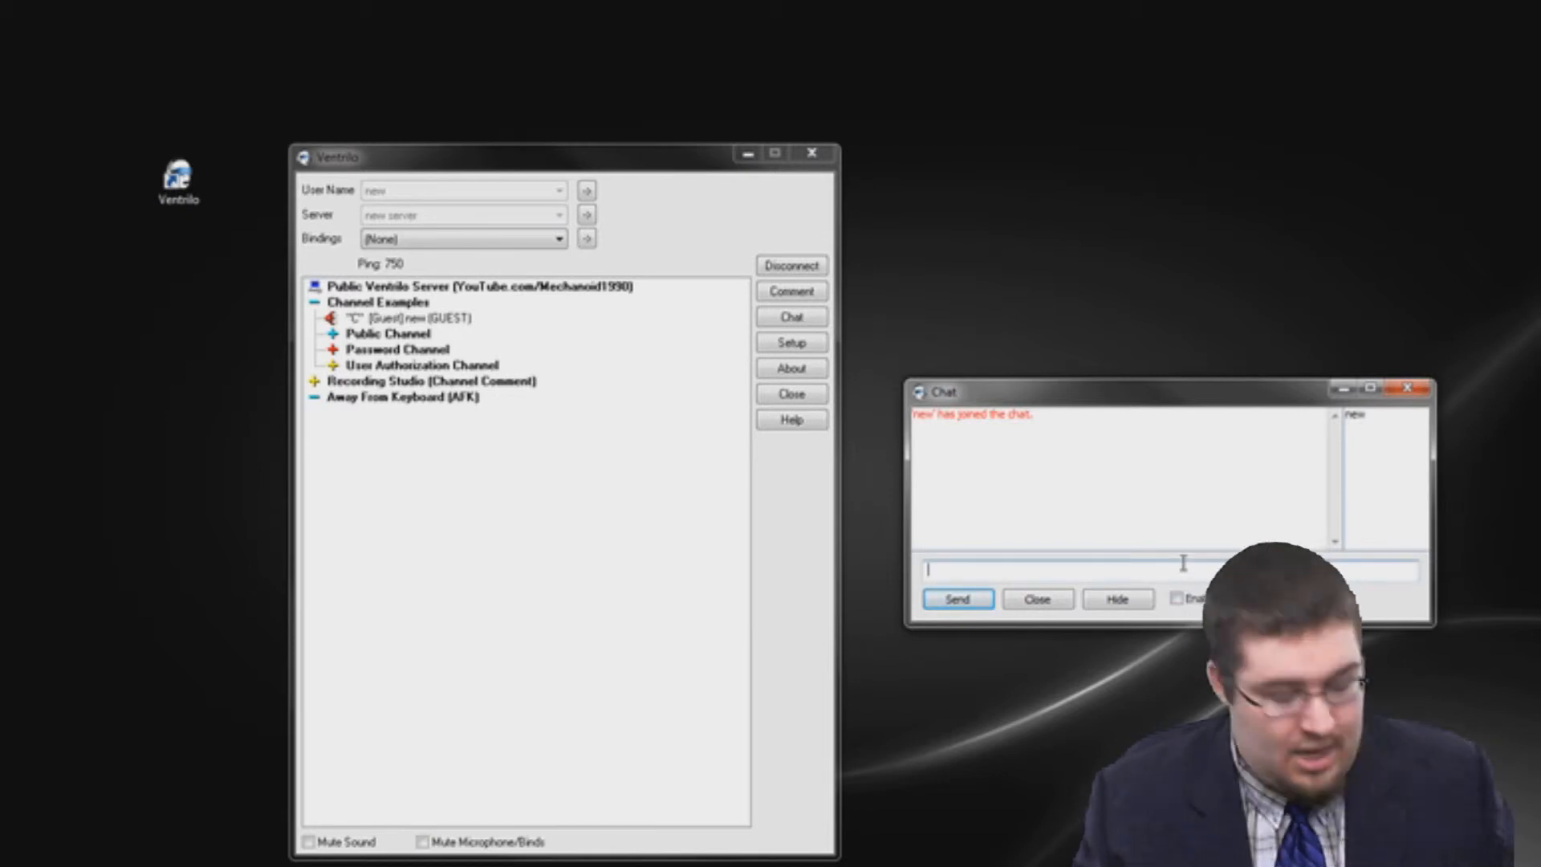
{"action": "type", "text": "hey"}
{"action": "key", "text": "Return"}
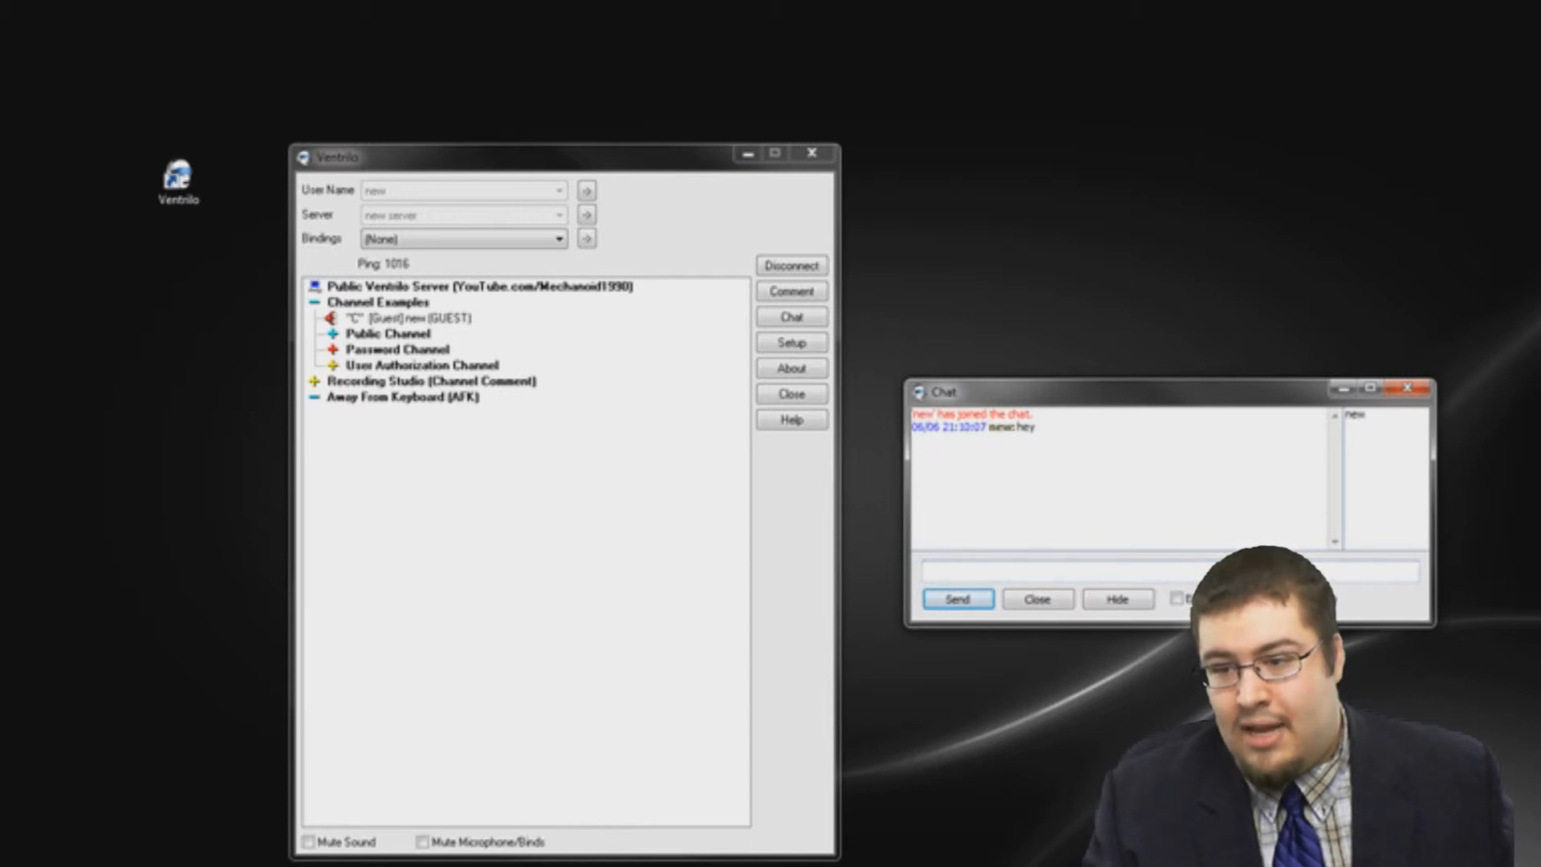
{"action": "type", "text": "hey"}
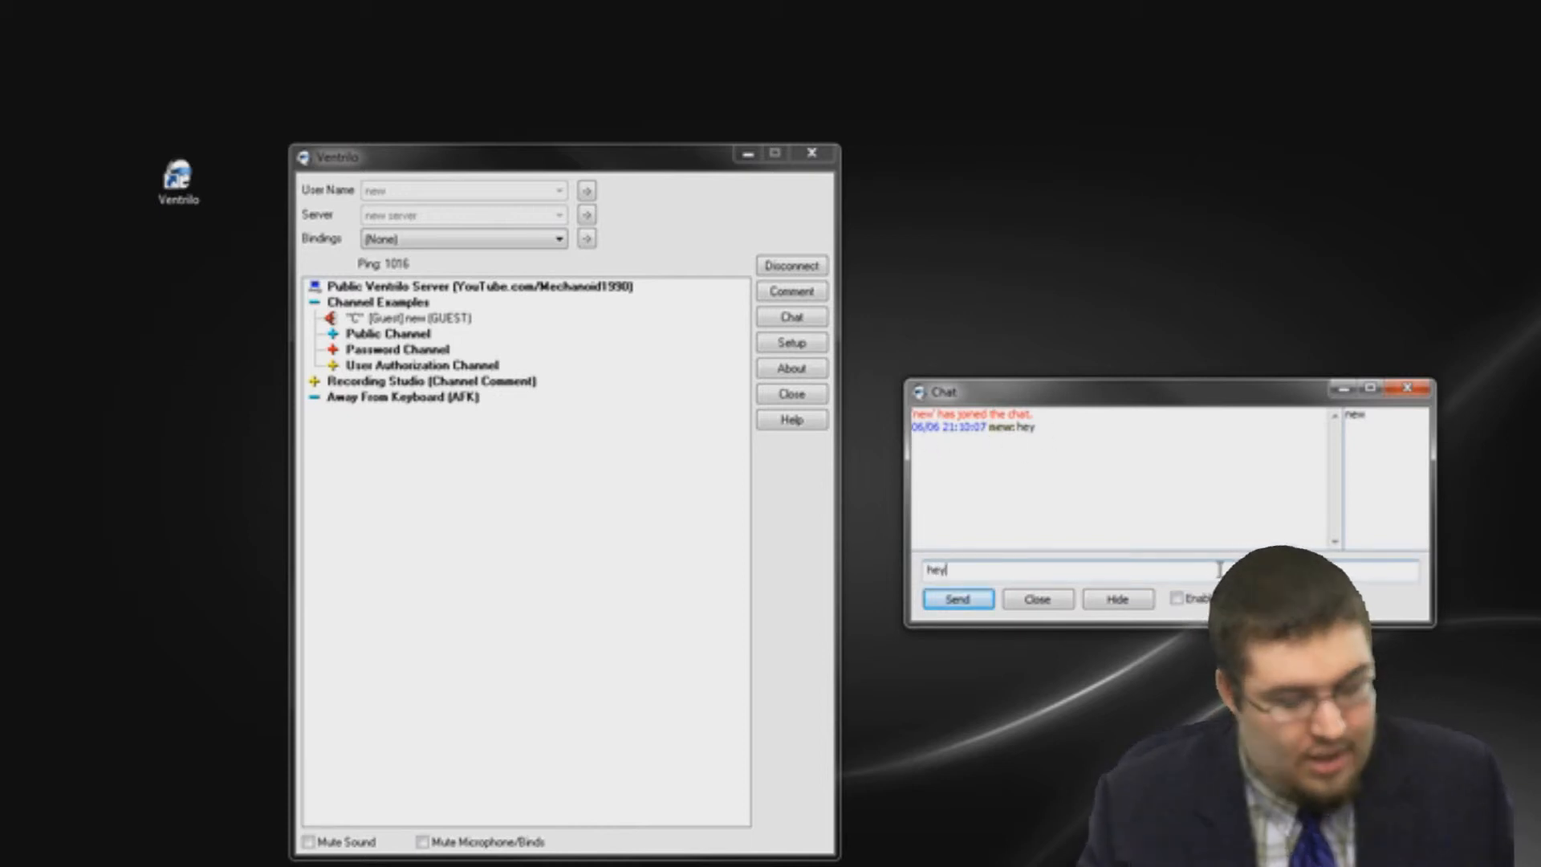
{"action": "key", "text": "Return"}
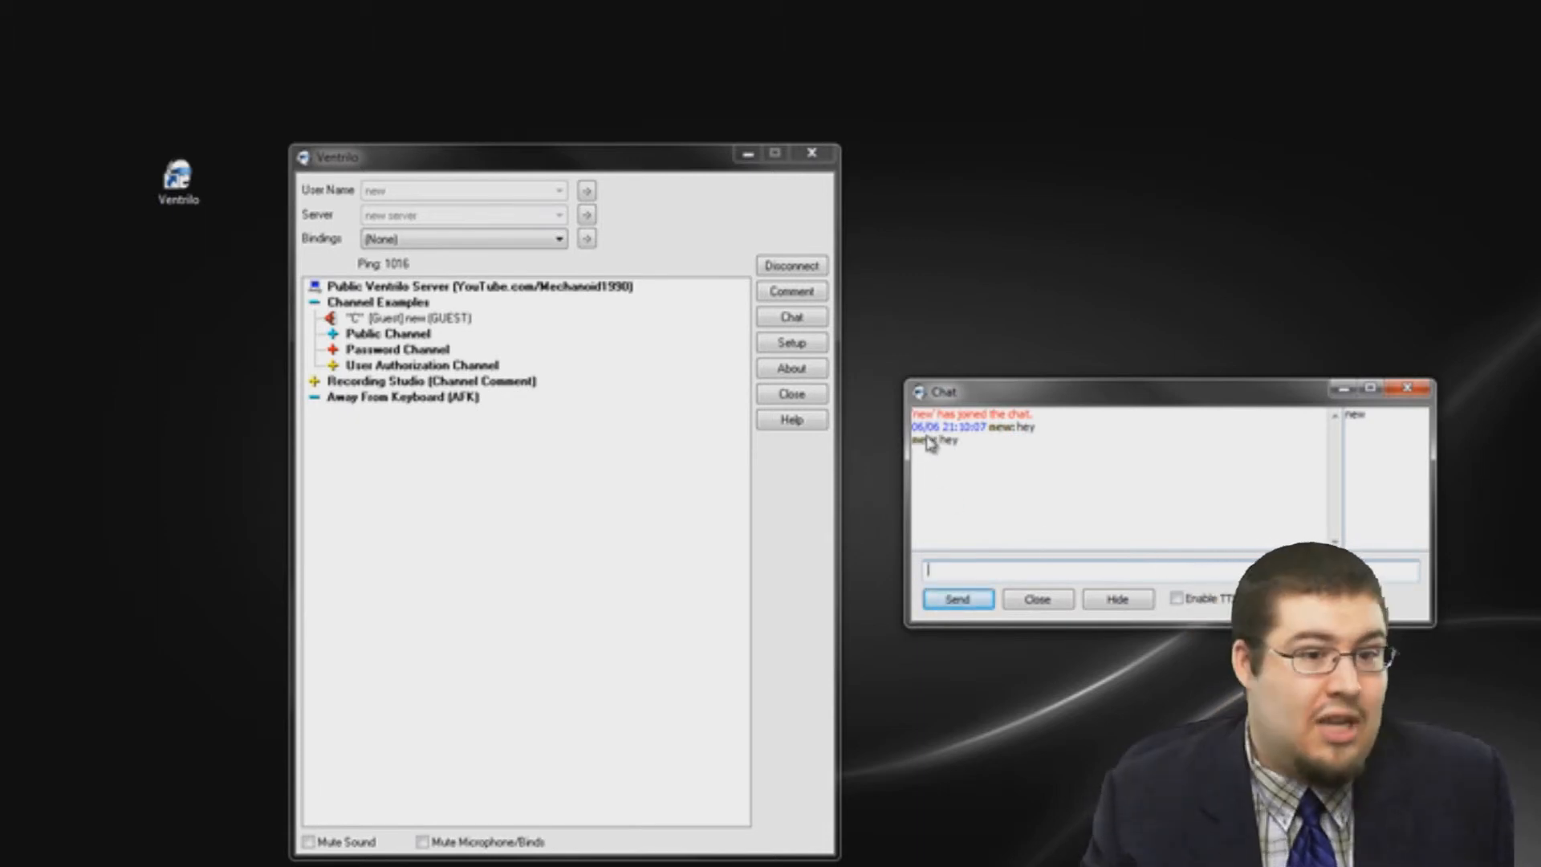
Set the comment shown beside the login name to "hello"
{"action": "left_click", "coordinate": [792, 292]}
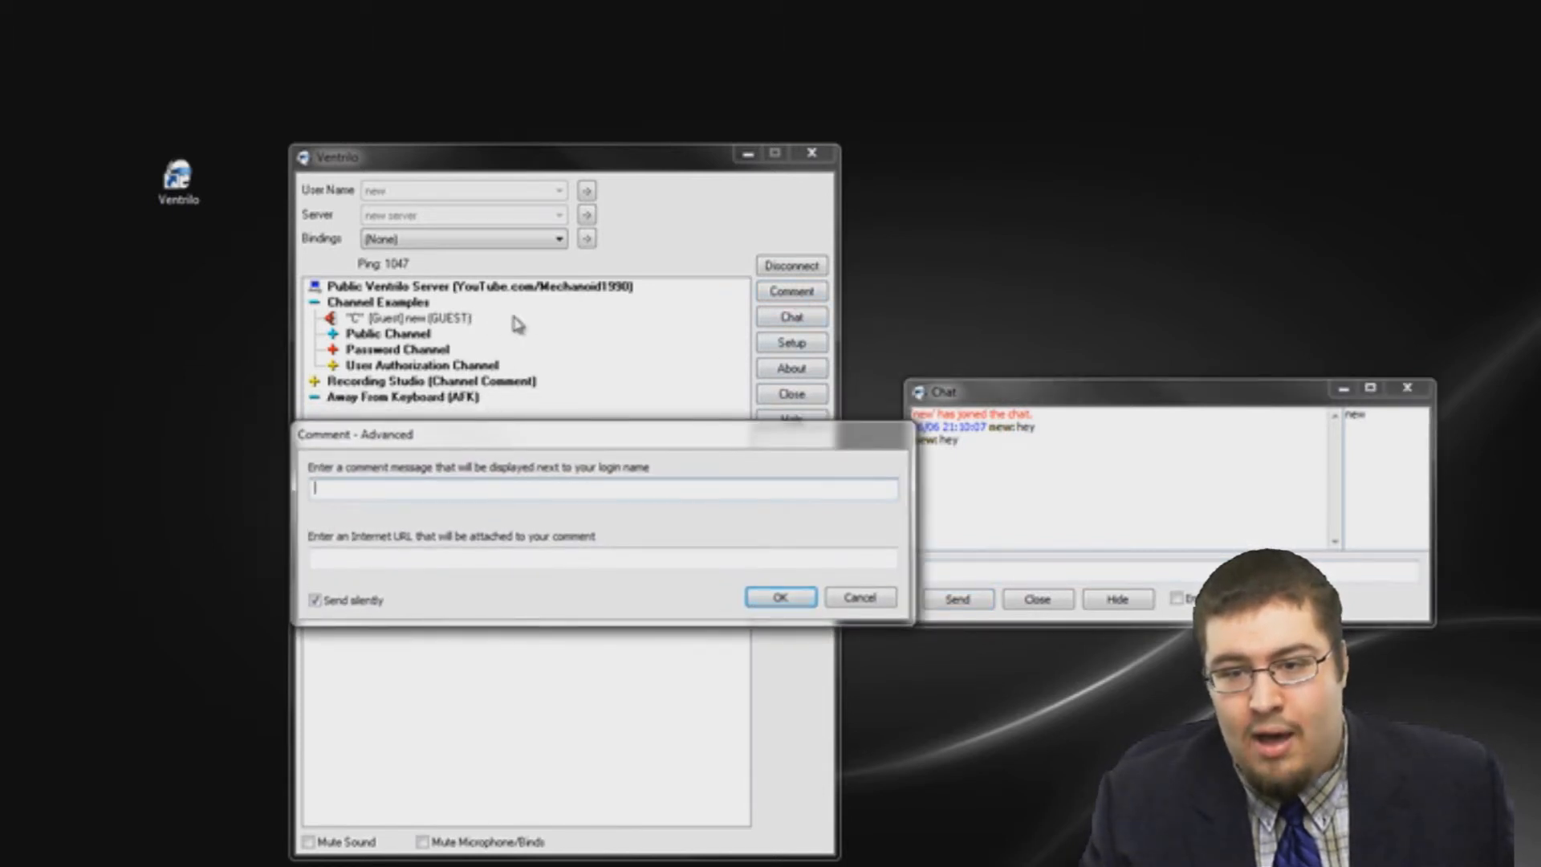
{"action": "type", "text": "hello"}
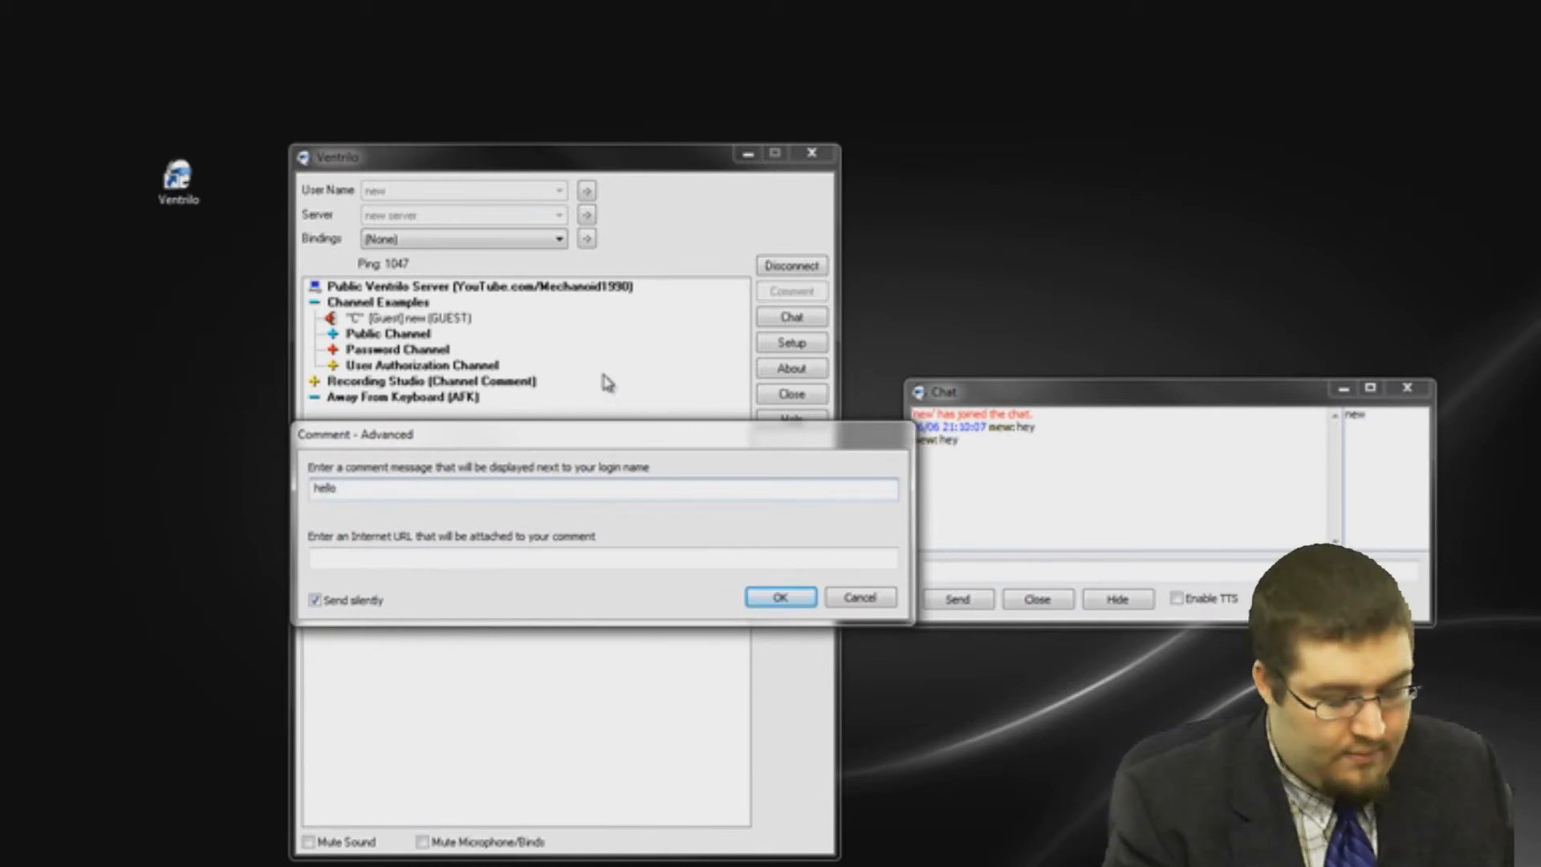
{"action": "key", "text": "Return"}
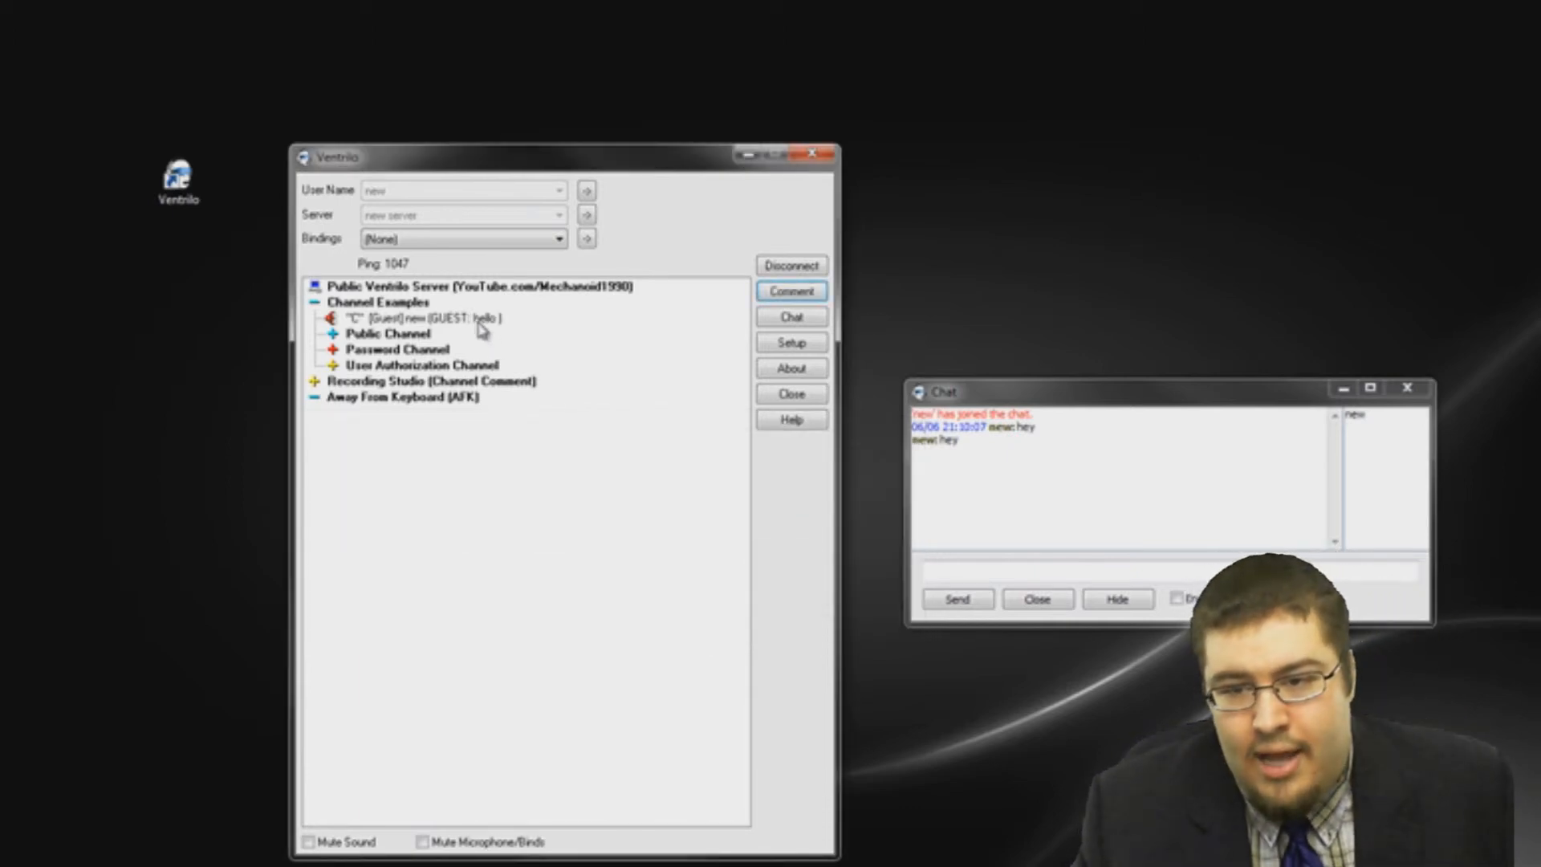
Attach the URL google.com to the existing "hello" comment
{"action": "left_click", "coordinate": [791, 290]}
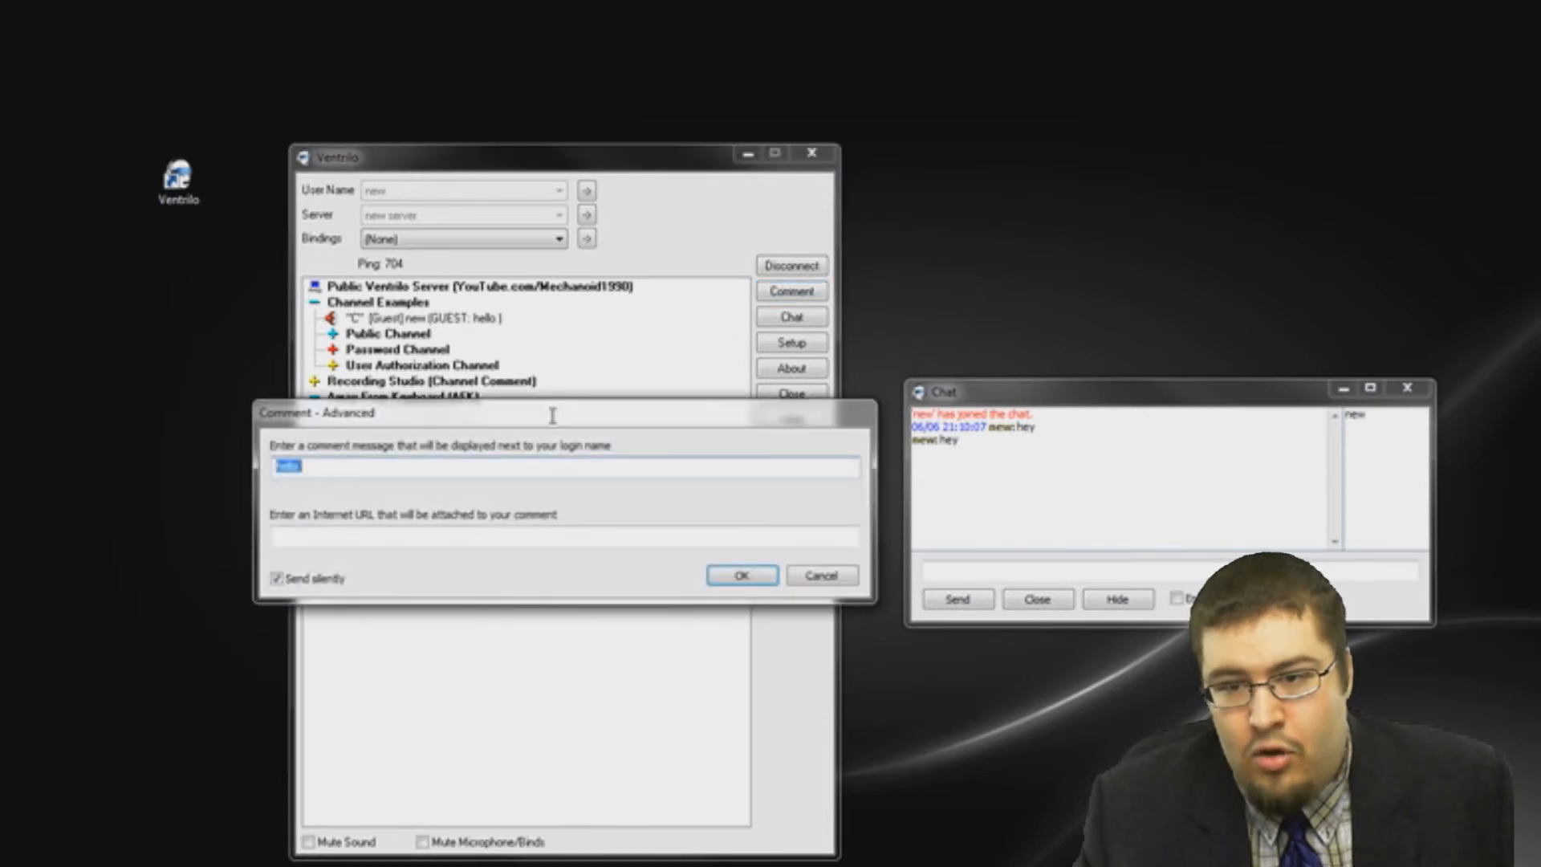
{"action": "left_click", "coordinate": [329, 542]}
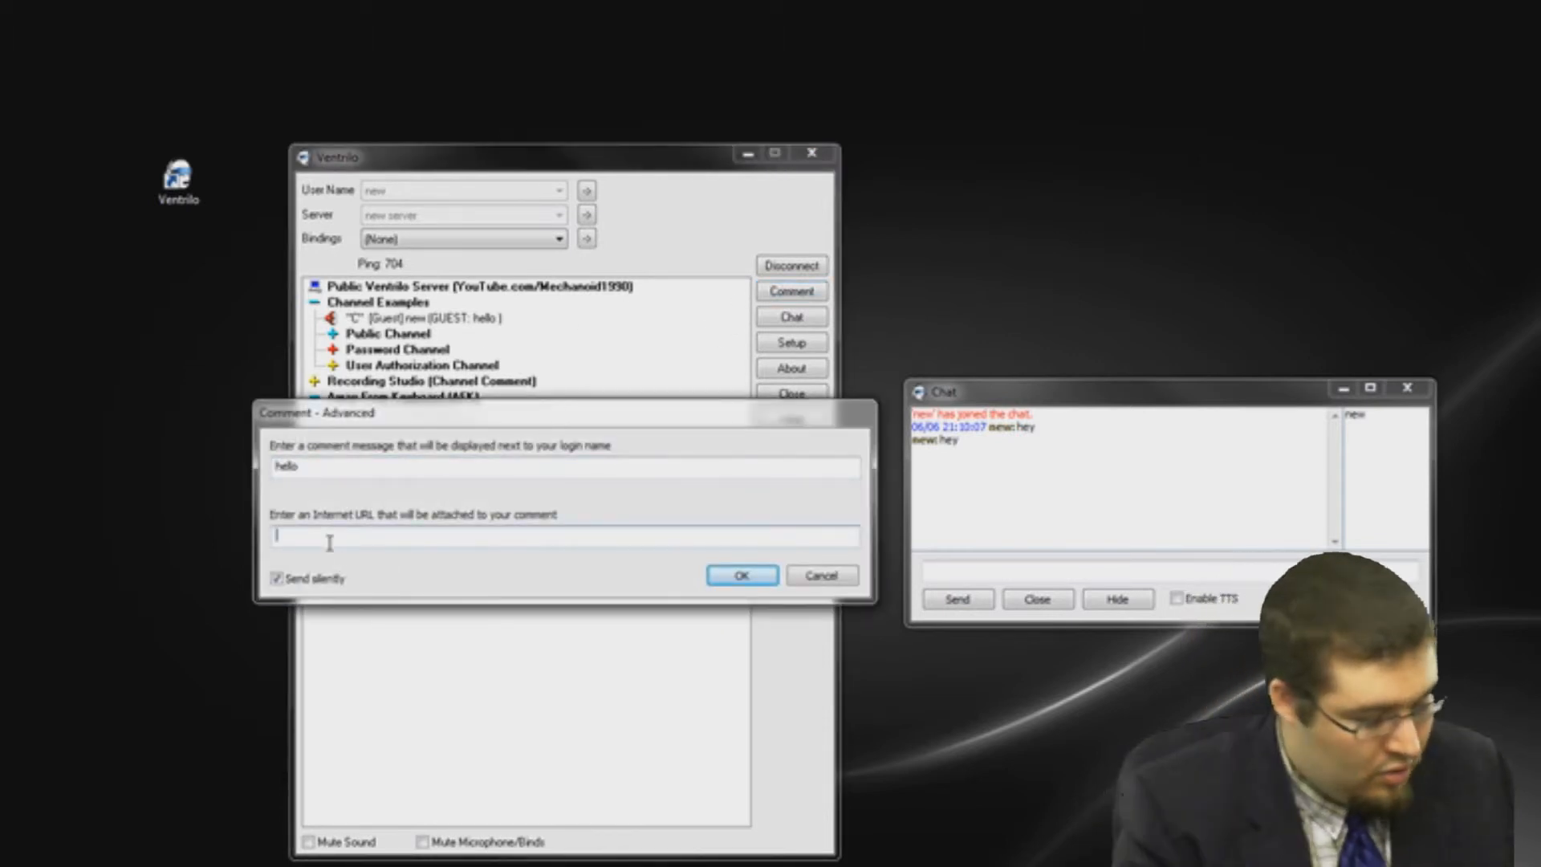
{"action": "type", "text": "google.com"}
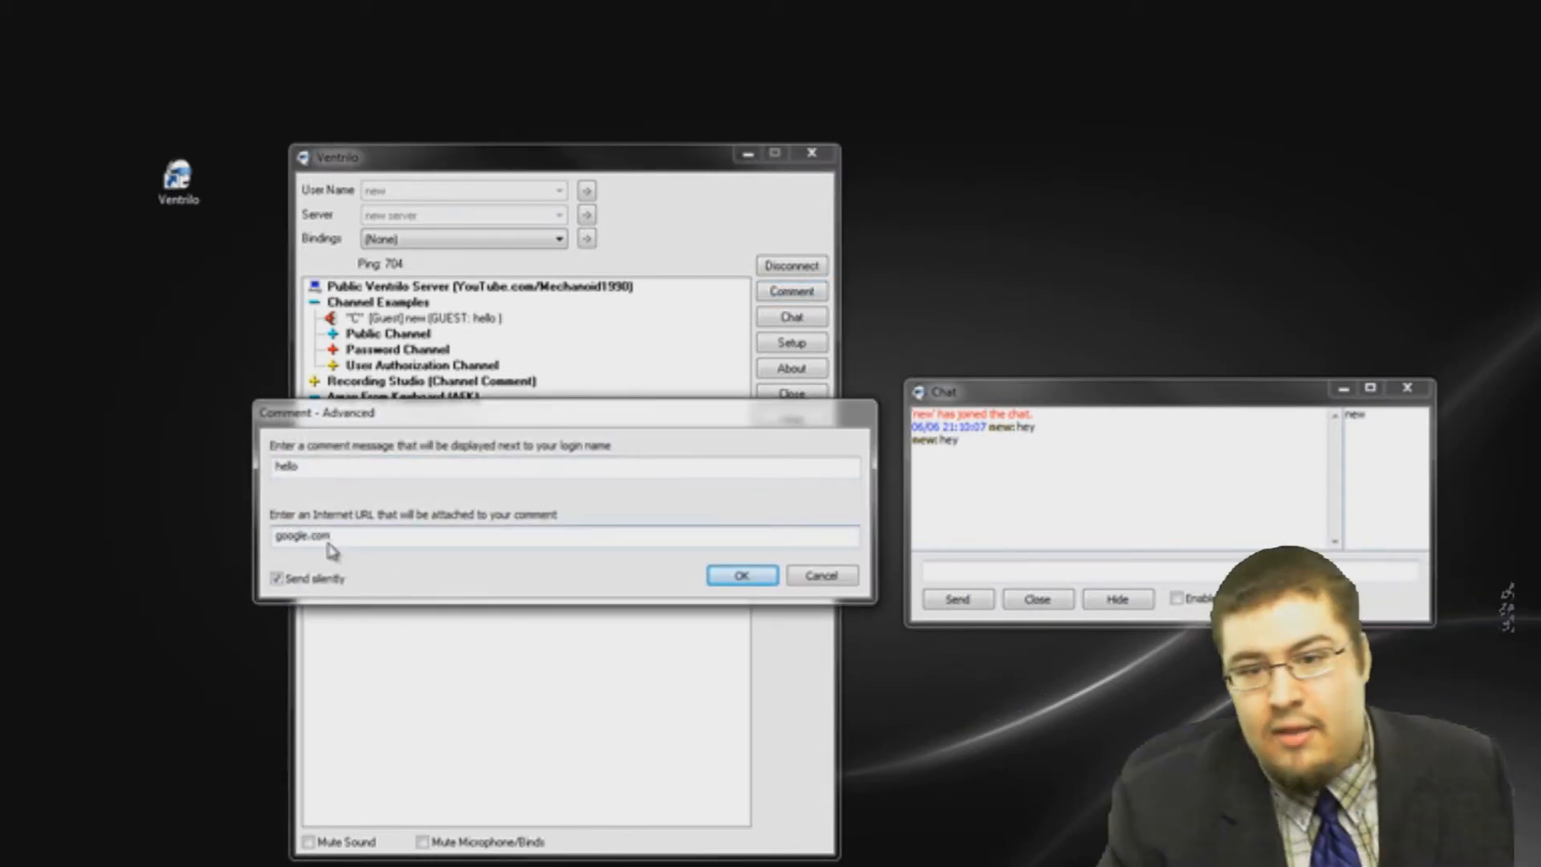
{"action": "left_click", "coordinate": [745, 575]}
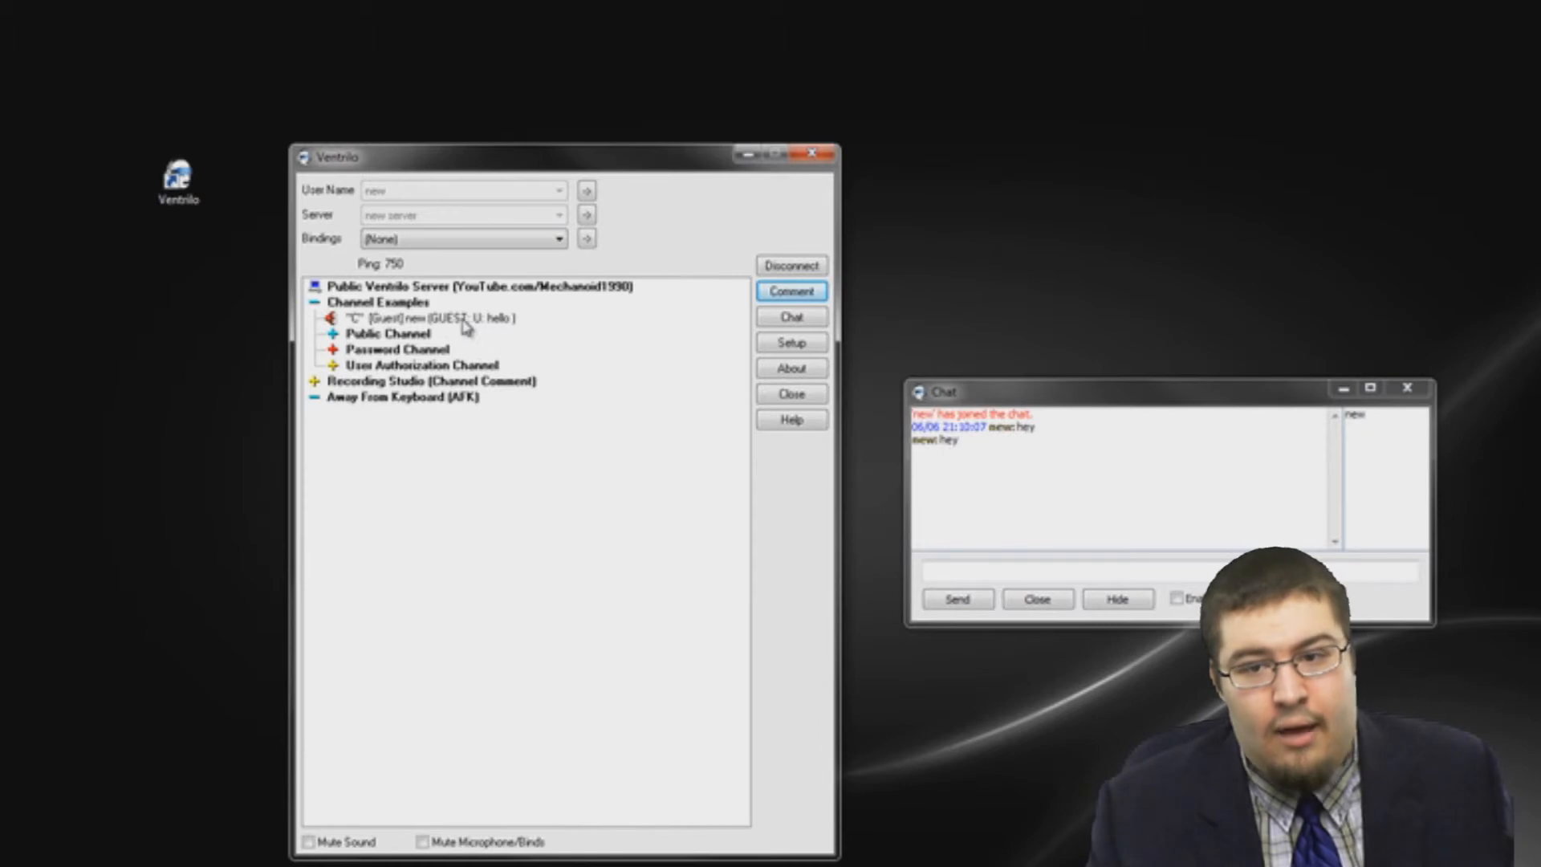
Copy the comment URL from the user's own entry in the channel list and send it as a chat message
{"action": "right_click", "coordinate": [466, 324]}
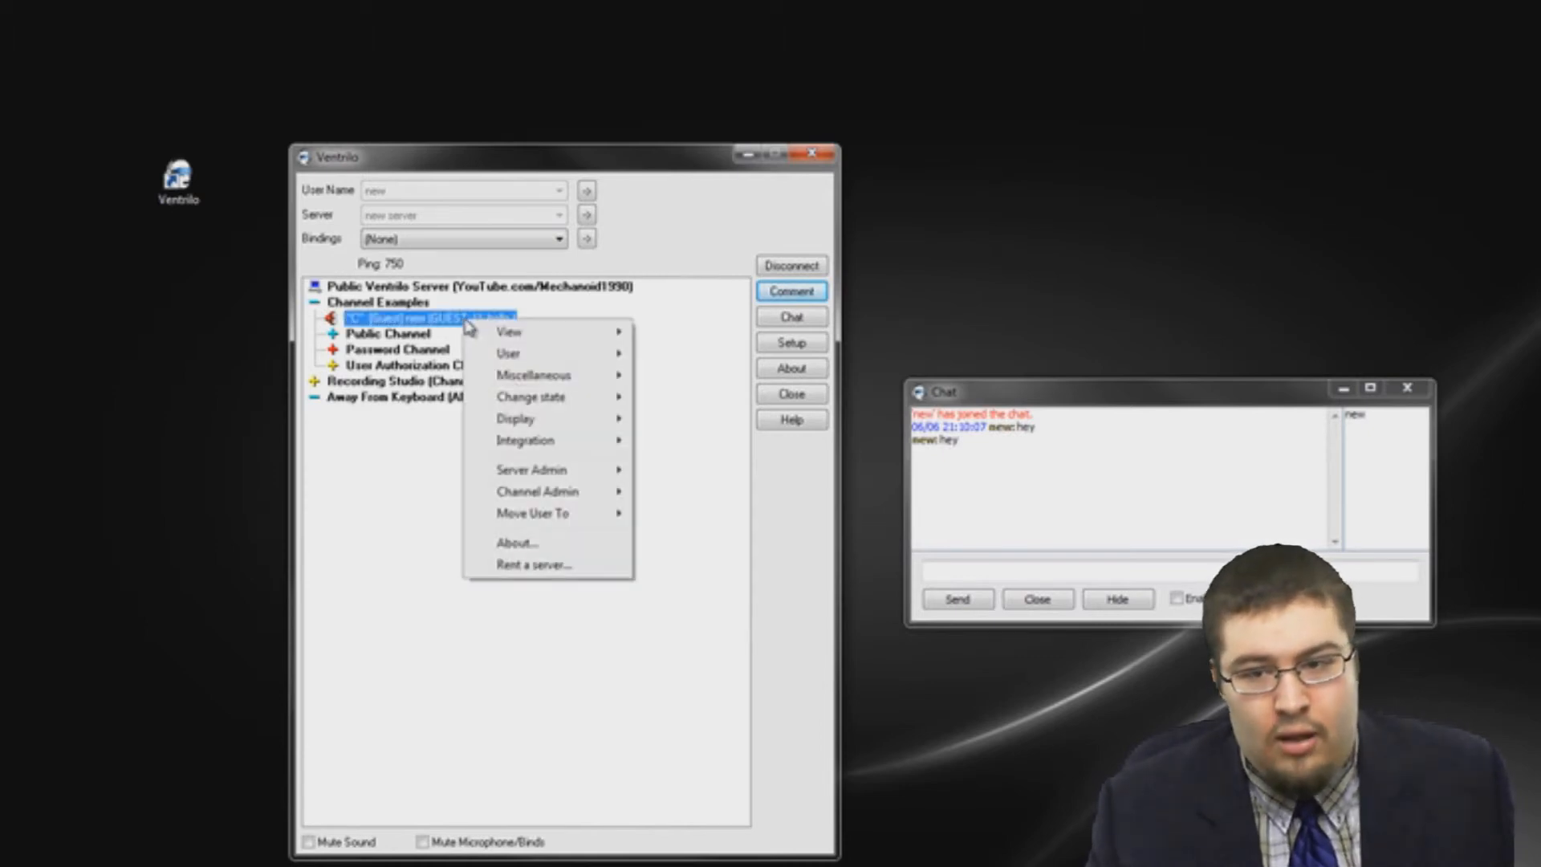
{"action": "mouse_move", "coordinate": [529, 385]}
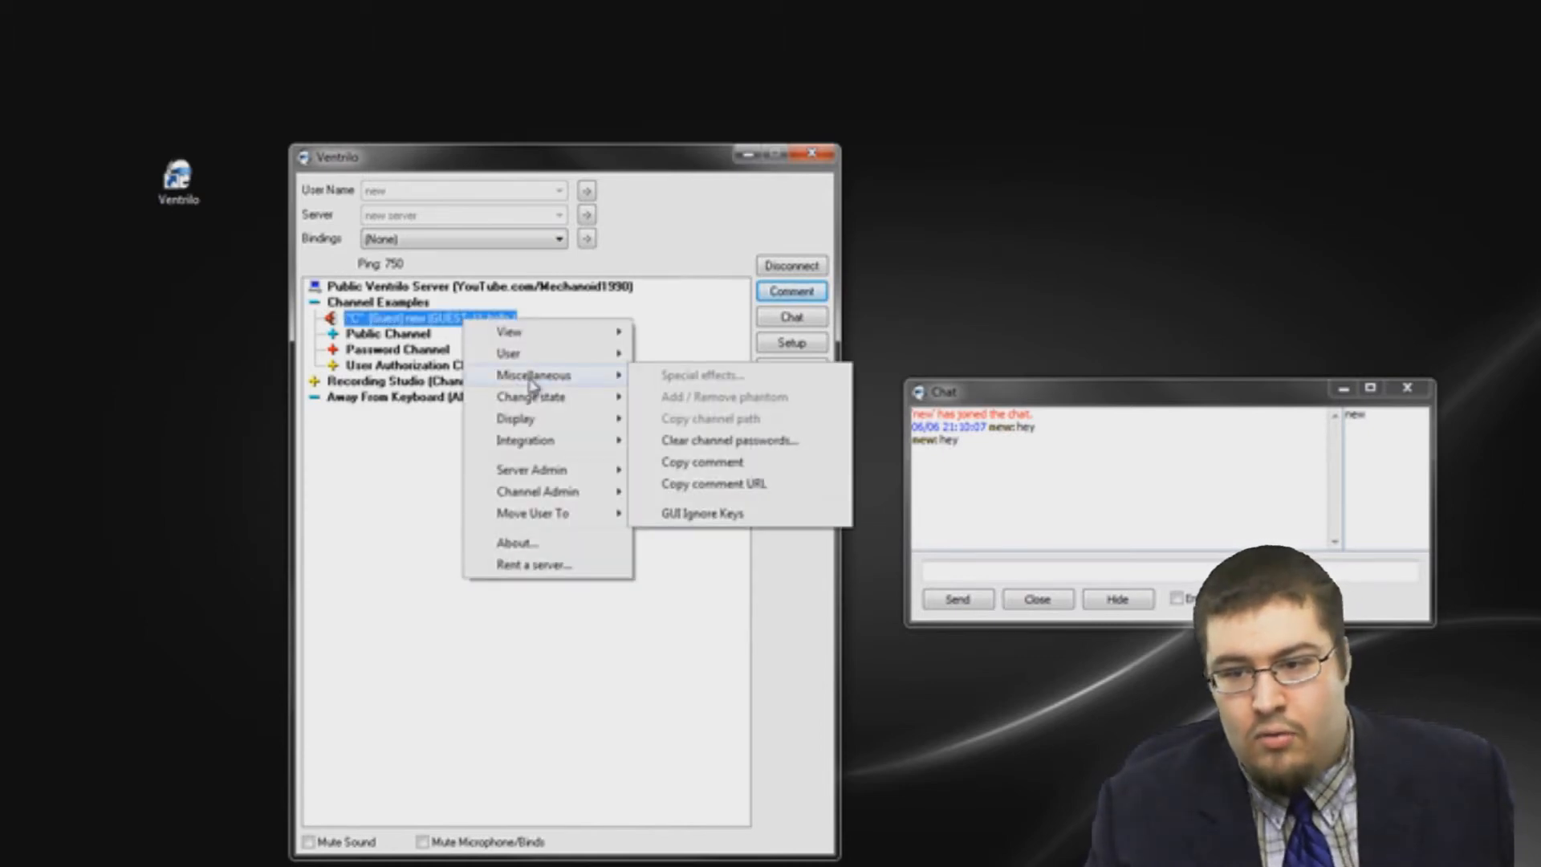
{"action": "left_click", "coordinate": [677, 490]}
{"action": "left_click", "coordinate": [944, 566]}
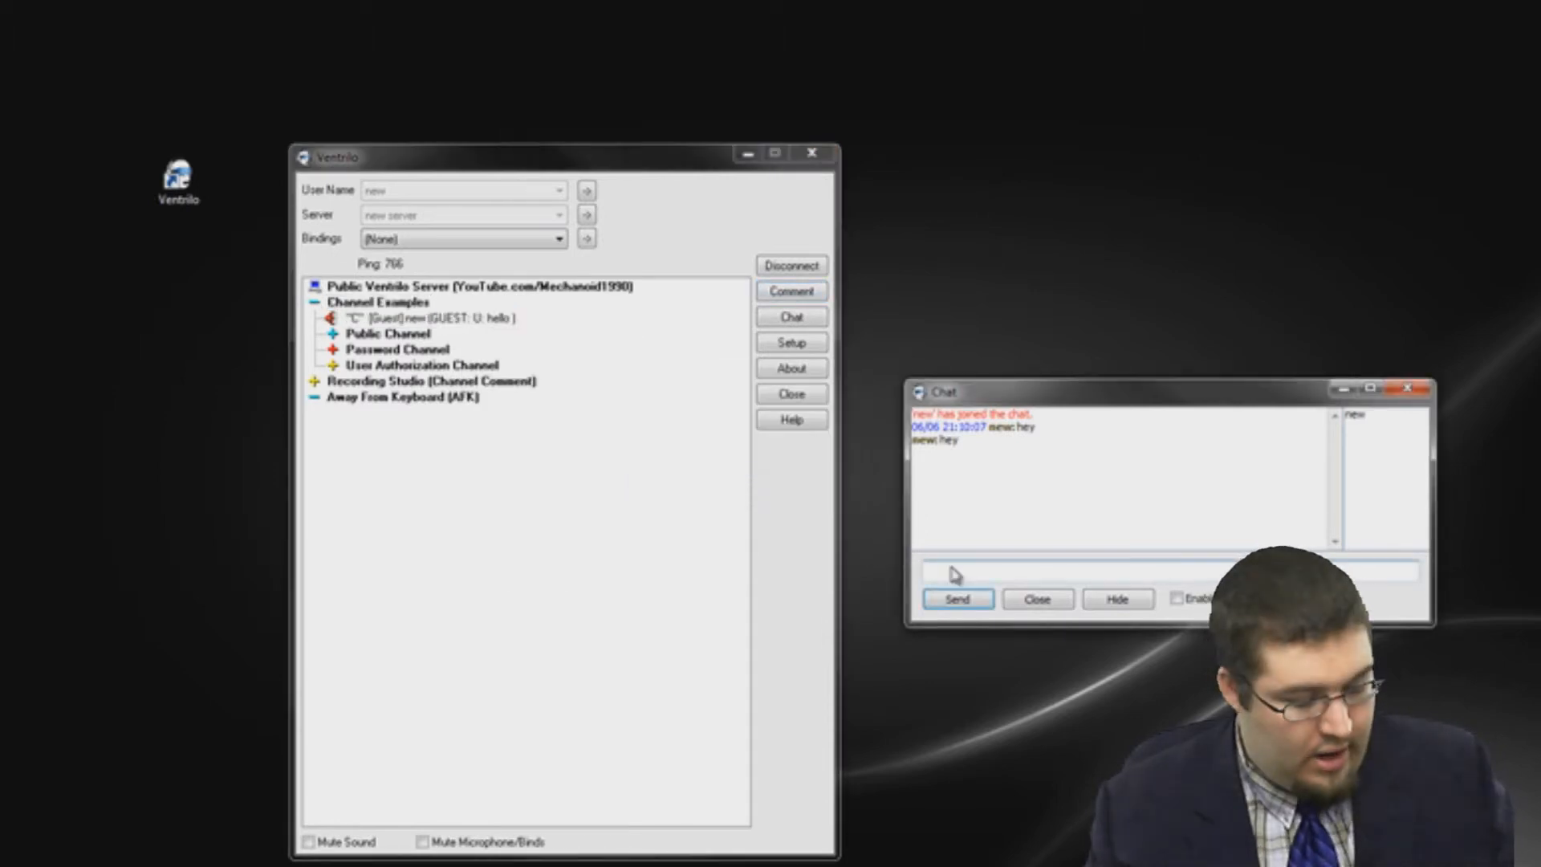
{"action": "right_click", "coordinate": [950, 568]}
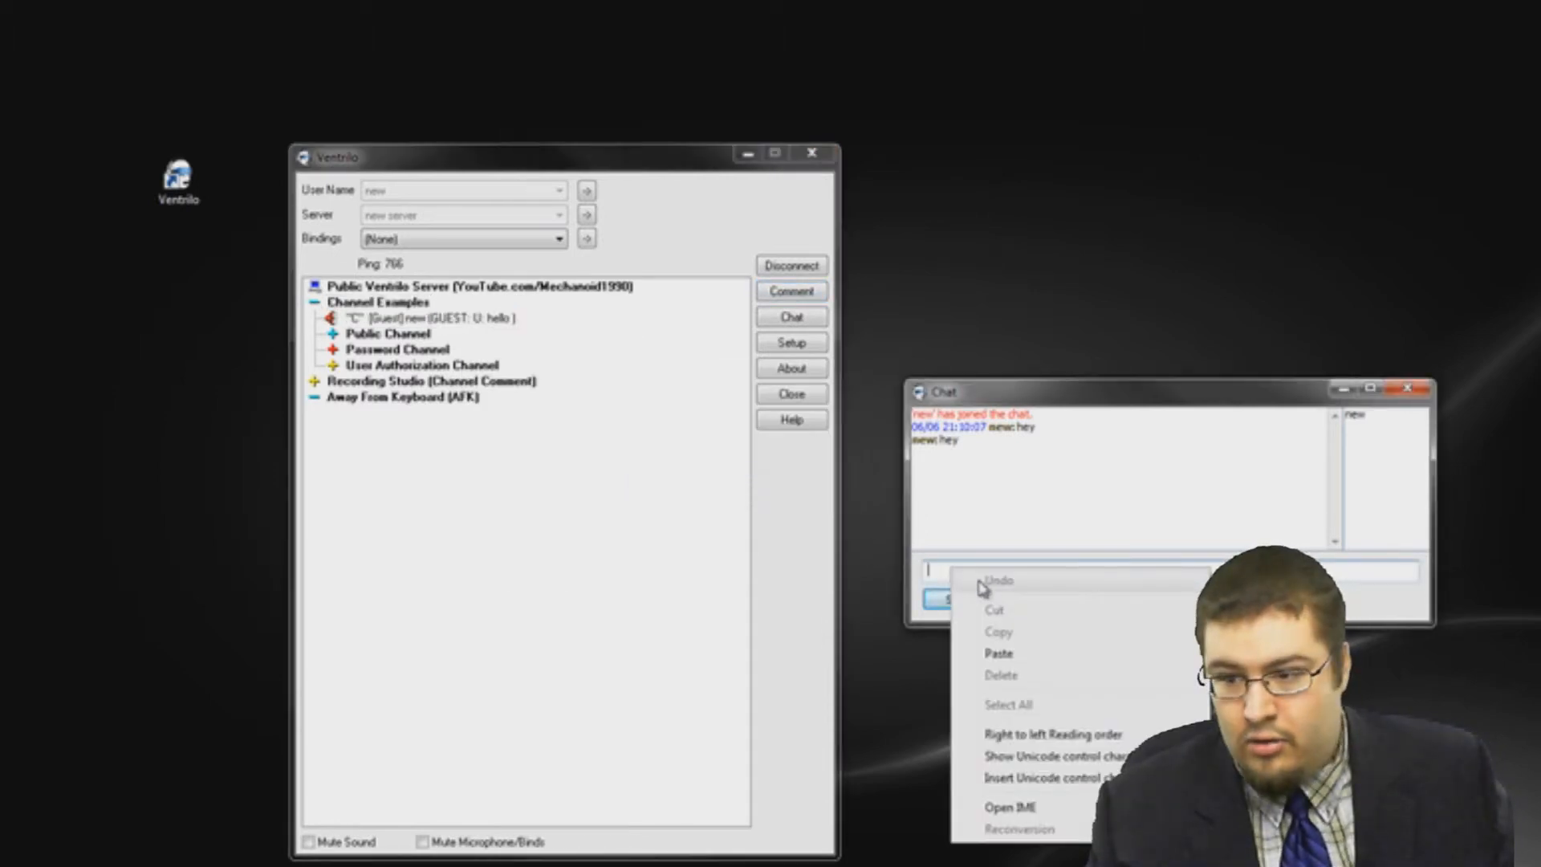
{"action": "left_click", "coordinate": [1003, 653]}
{"action": "key", "text": "Return"}
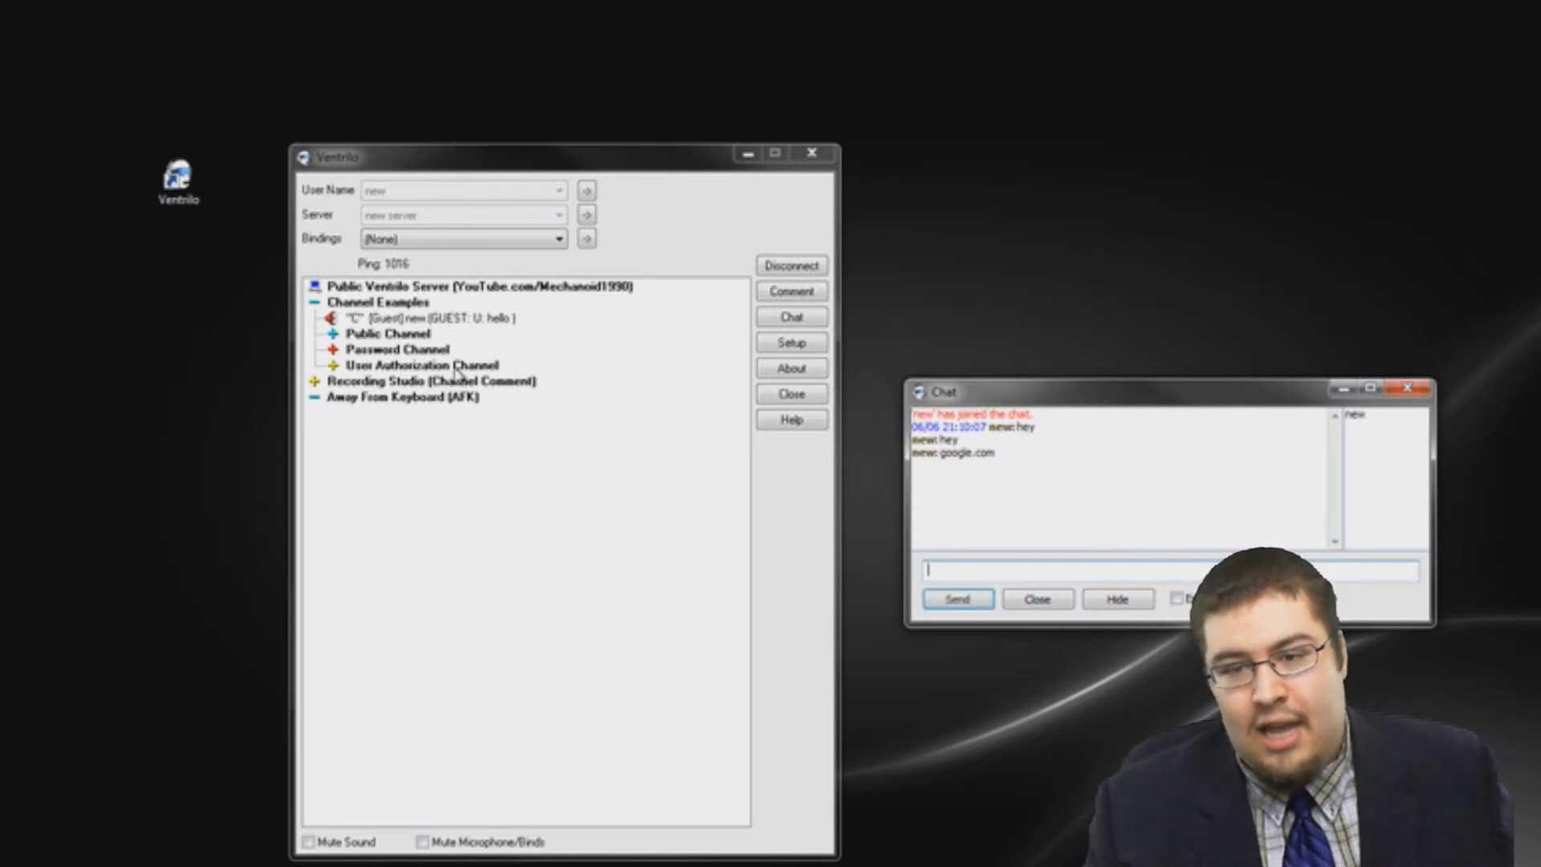
{"action": "right_click", "coordinate": [385, 319]}
{"action": "mouse_move", "coordinate": [441, 382]}
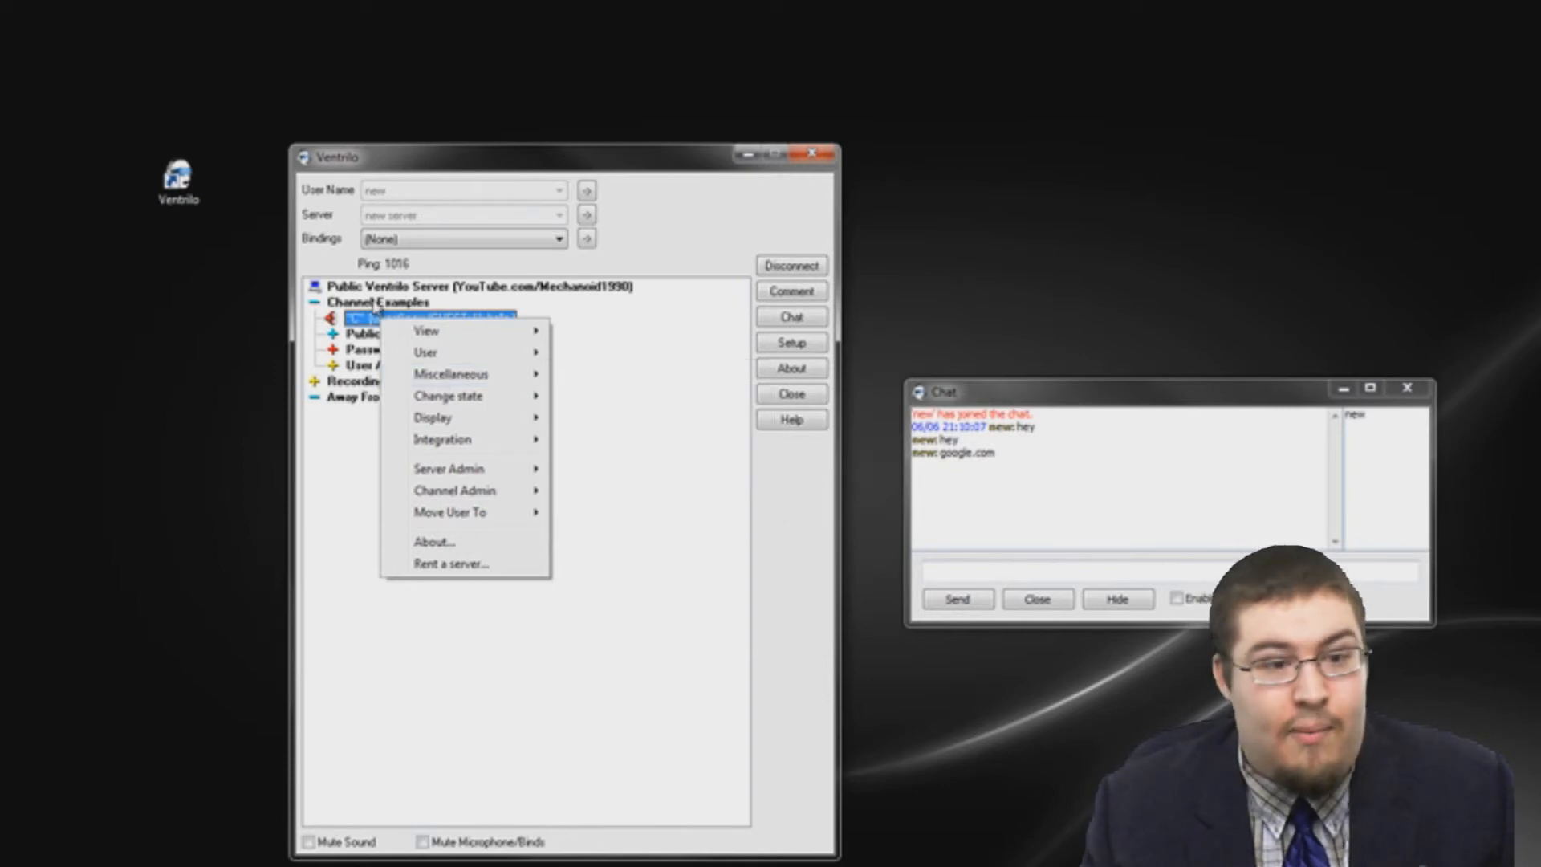
{"action": "left_click", "coordinate": [354, 334]}
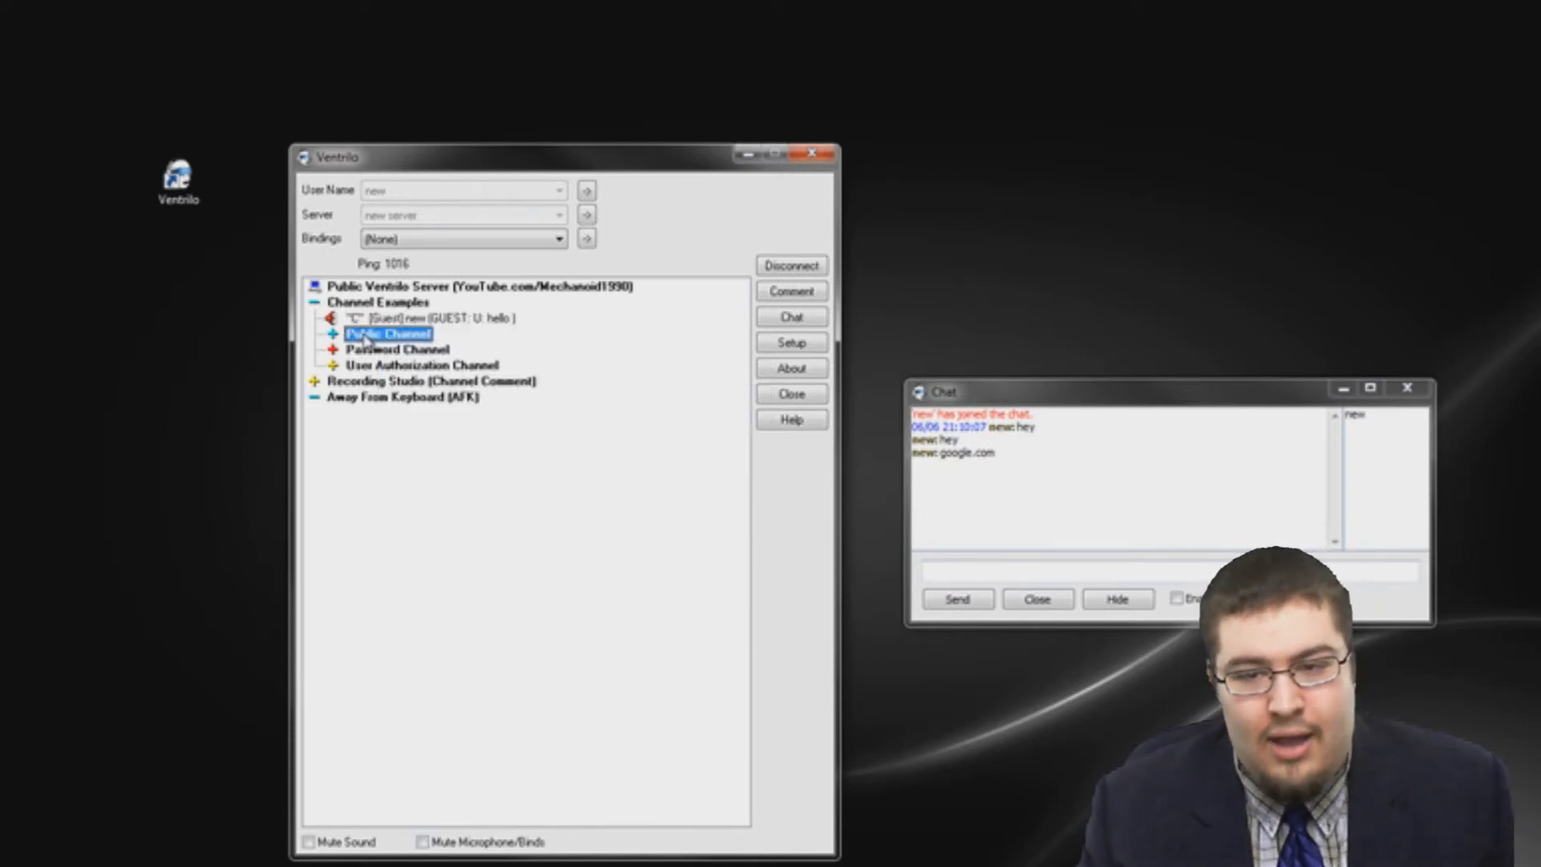
Expand the Public Channel and try to open the special effects for its first guest user
{"action": "double_click", "coordinate": [363, 335]}
{"action": "right_click", "coordinate": [396, 351]}
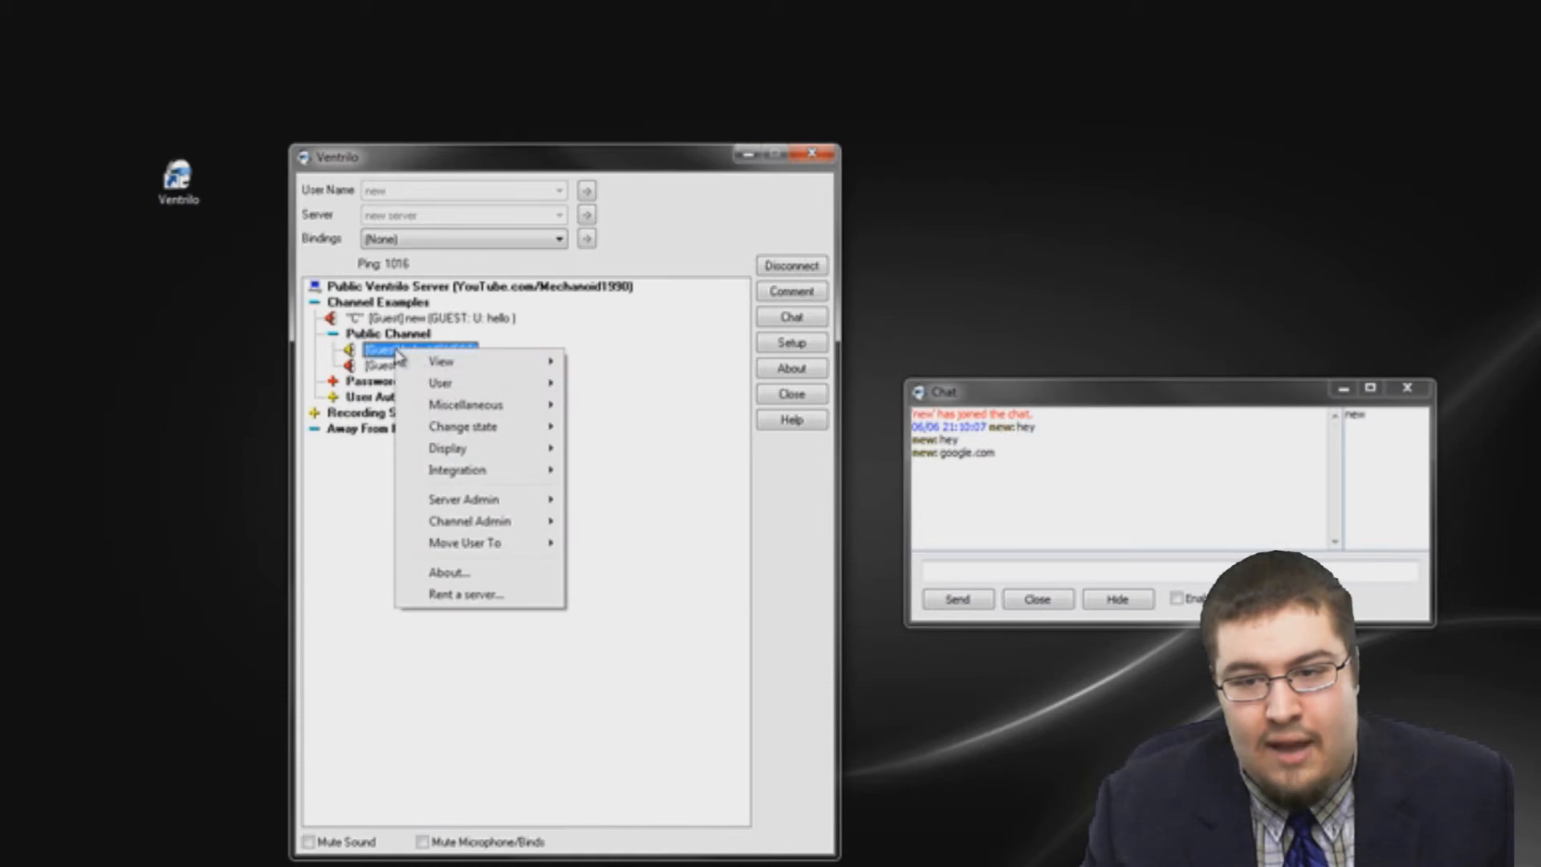
{"action": "mouse_move", "coordinate": [452, 407]}
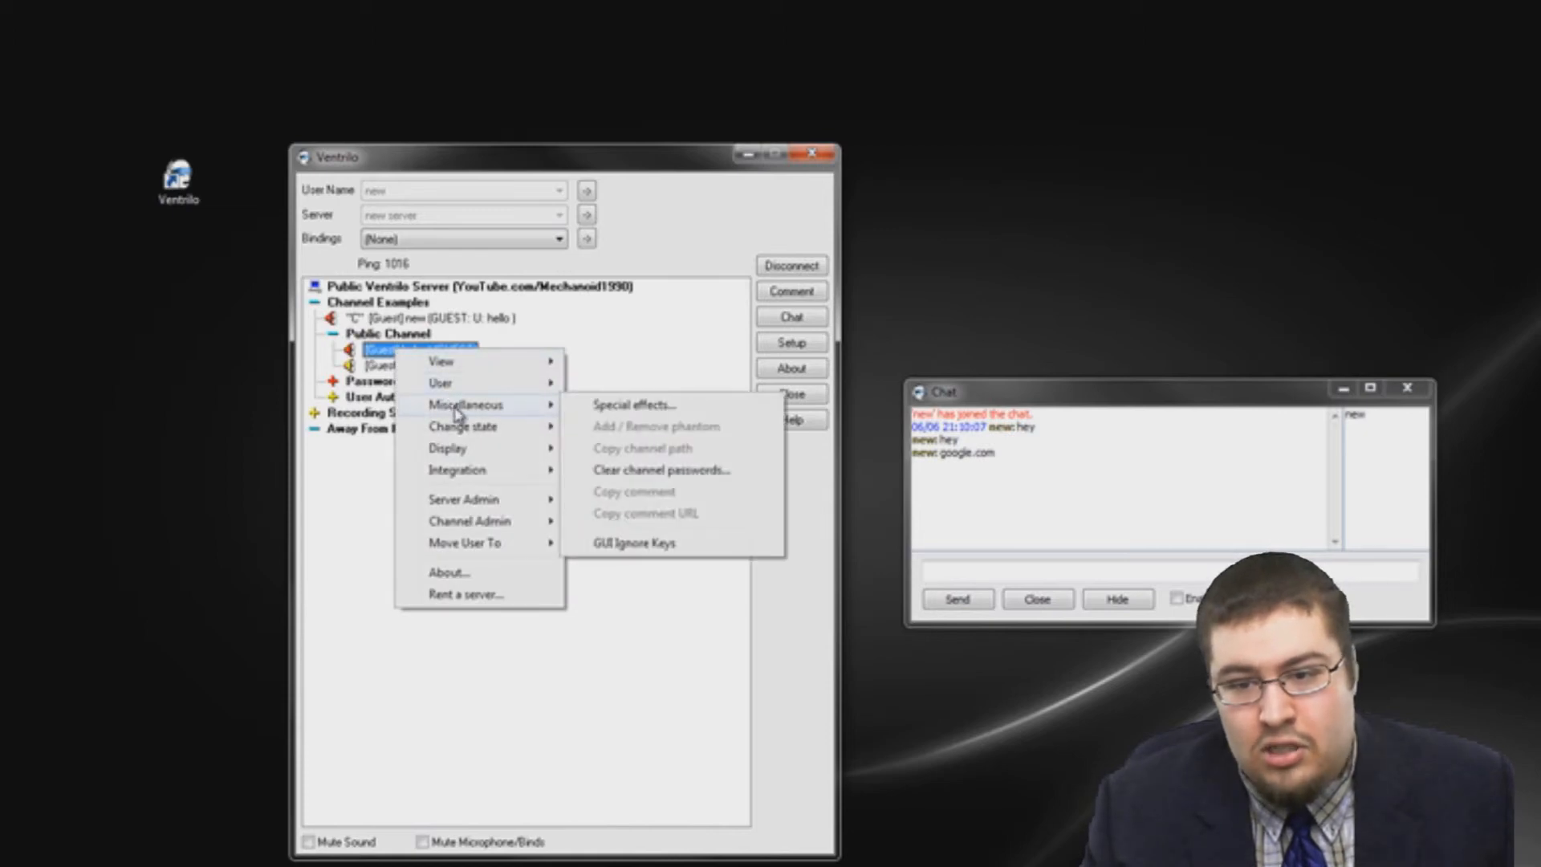
{"action": "left_click", "coordinate": [619, 406]}
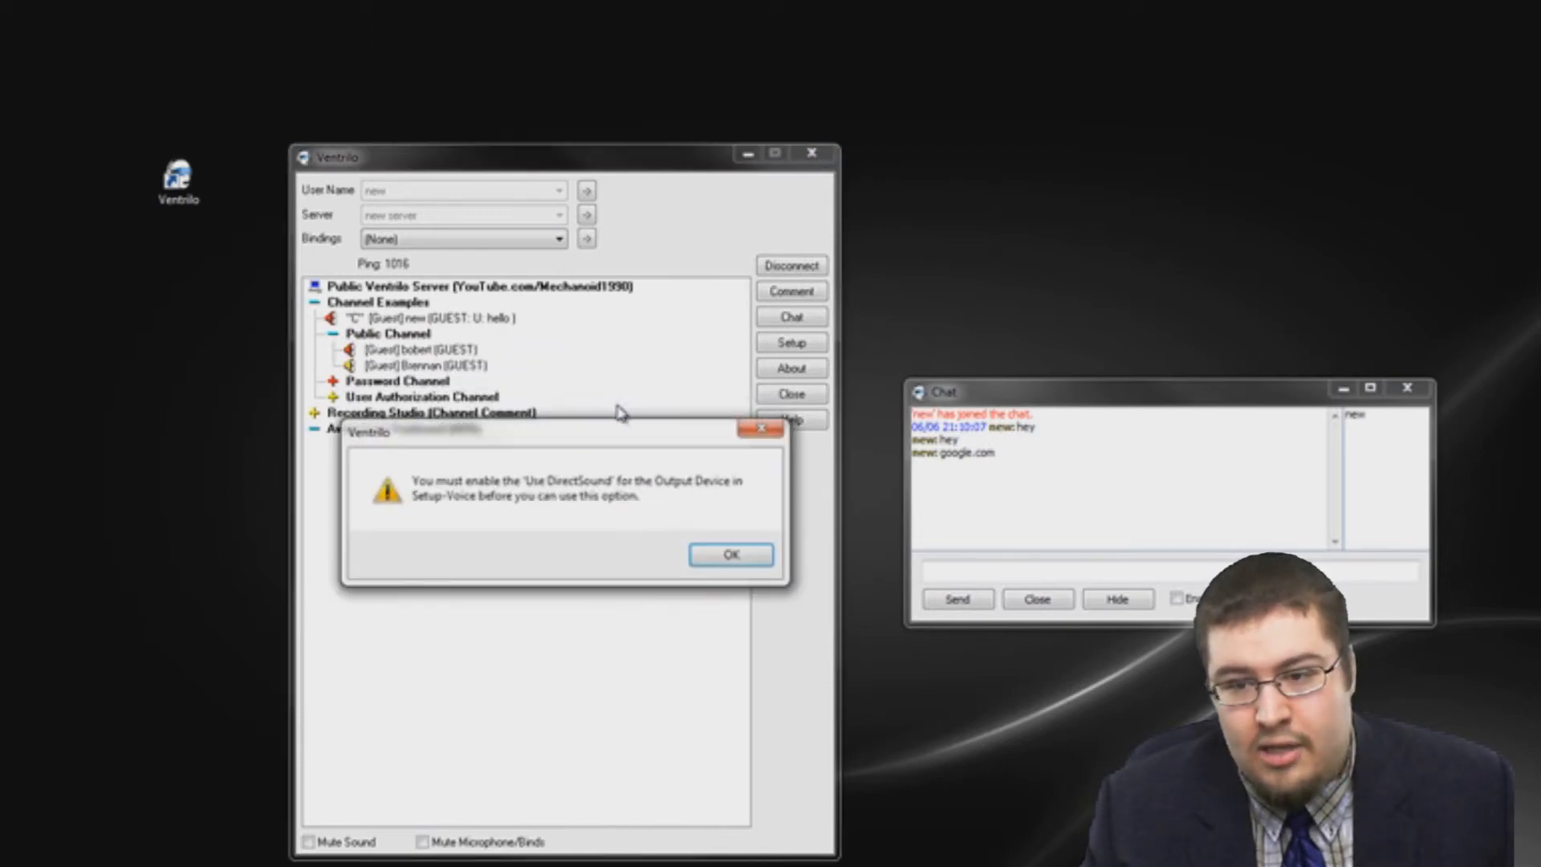
{"action": "left_click", "coordinate": [731, 555]}
Try again to open the special effects for the first guest user in the Public Channel and dismiss the warning
{"action": "right_click", "coordinate": [440, 351]}
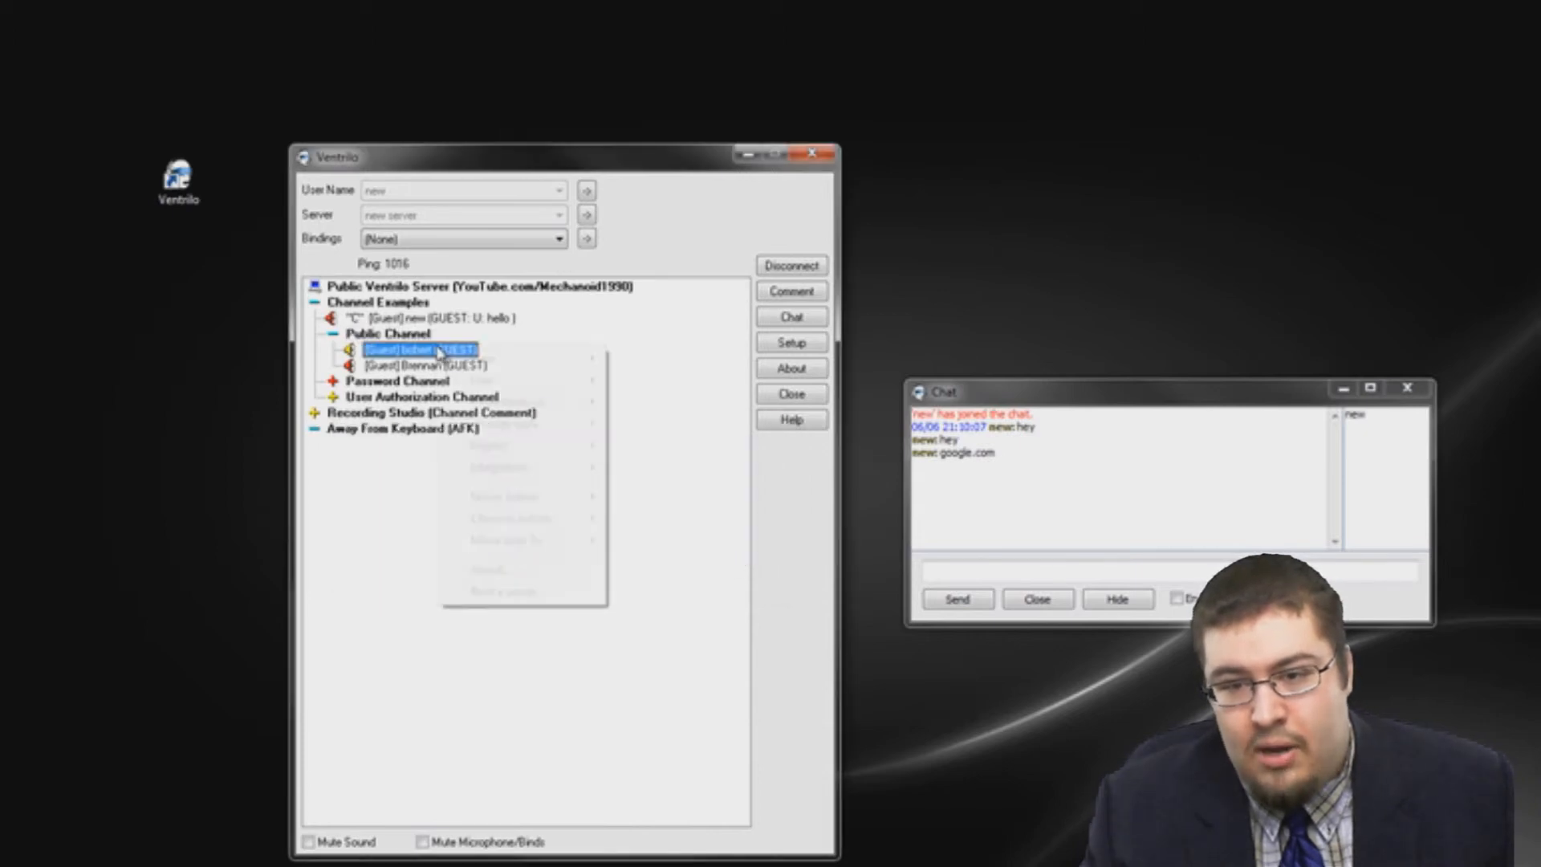
{"action": "mouse_move", "coordinate": [586, 496]}
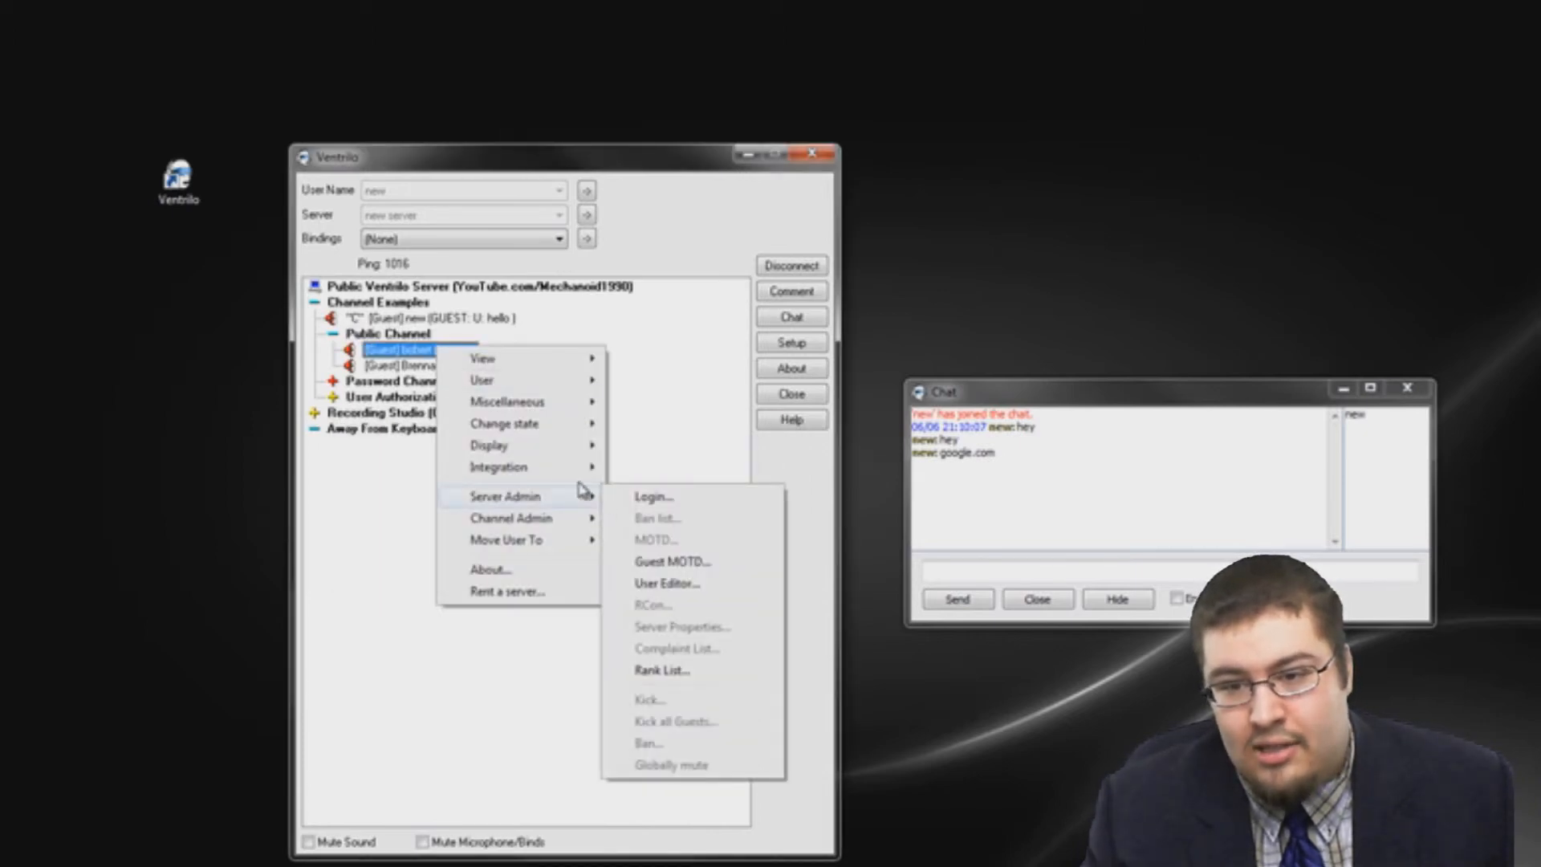
{"action": "left_click", "coordinate": [639, 406]}
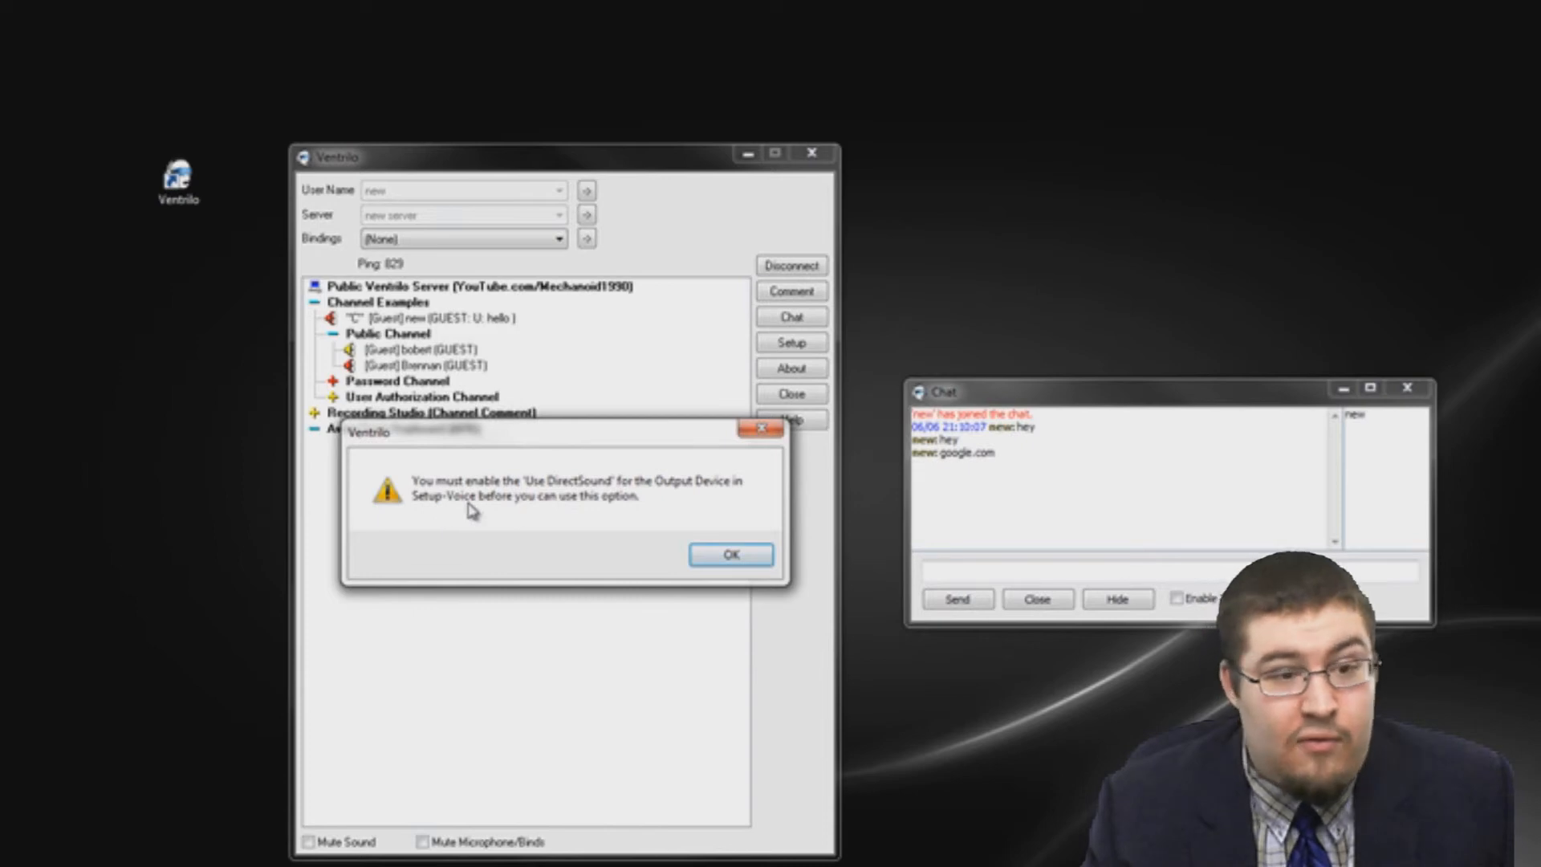
{"action": "left_click", "coordinate": [728, 556]}
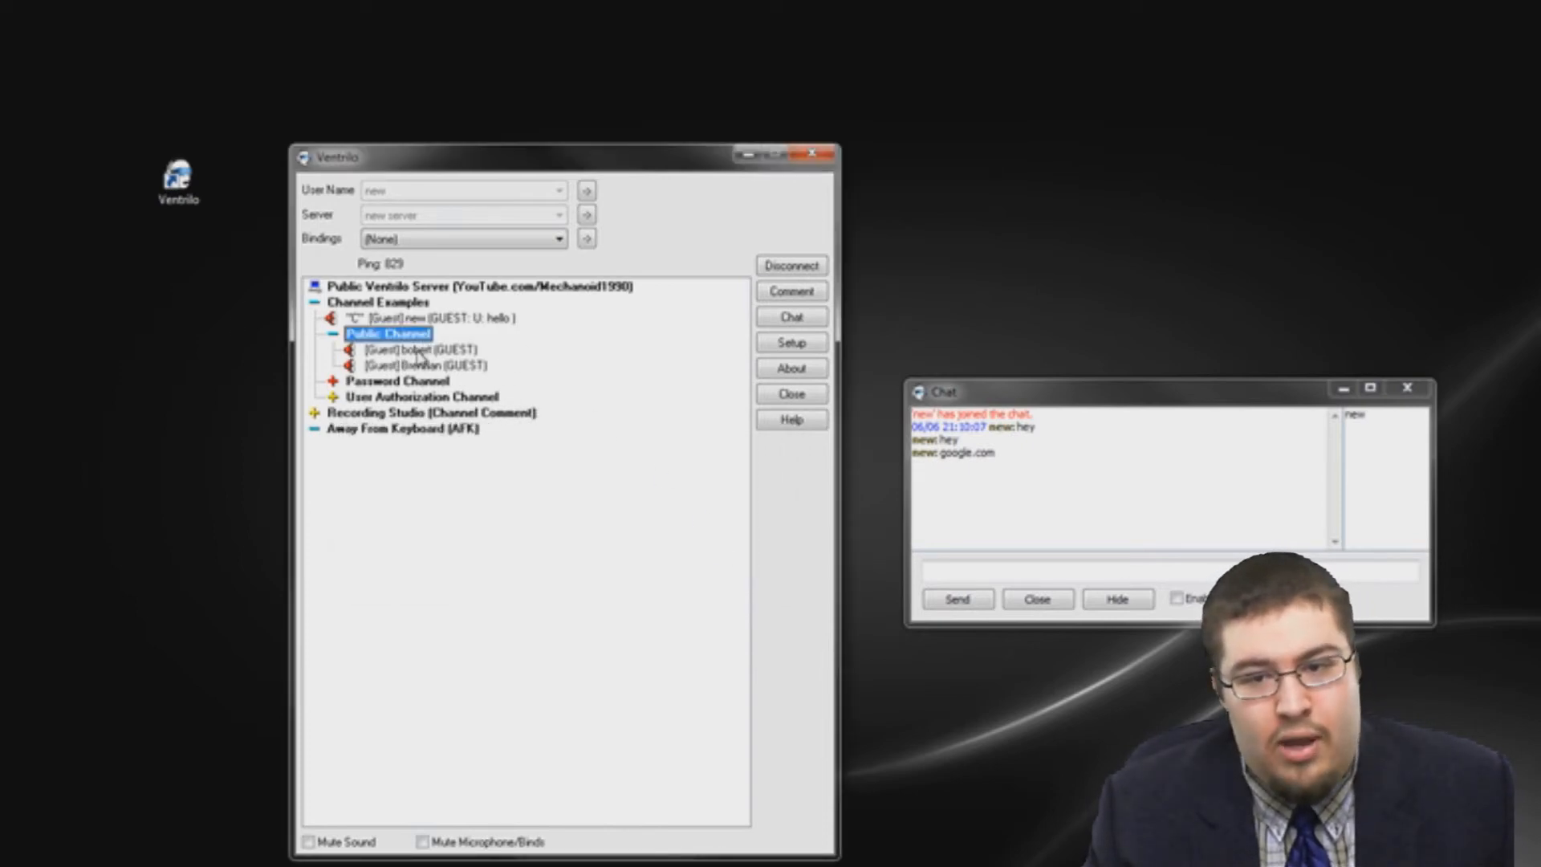
In the voice setup, choose the Sound Blaster X-Fi speakers as output device and enable Use Direct Sound for the output
{"action": "left_click", "coordinate": [777, 346]}
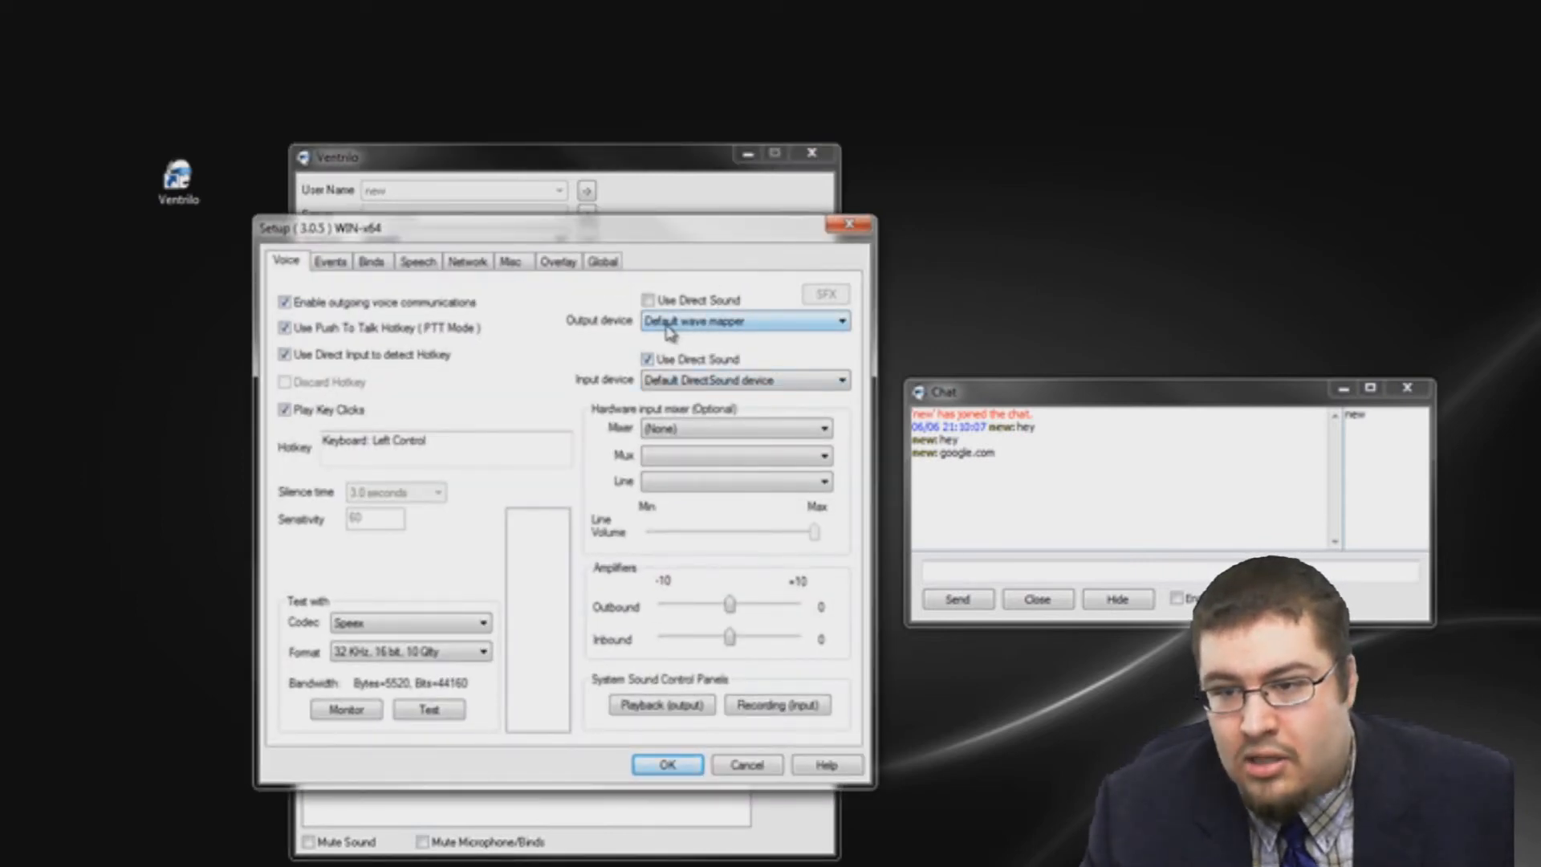
{"action": "left_click", "coordinate": [671, 329]}
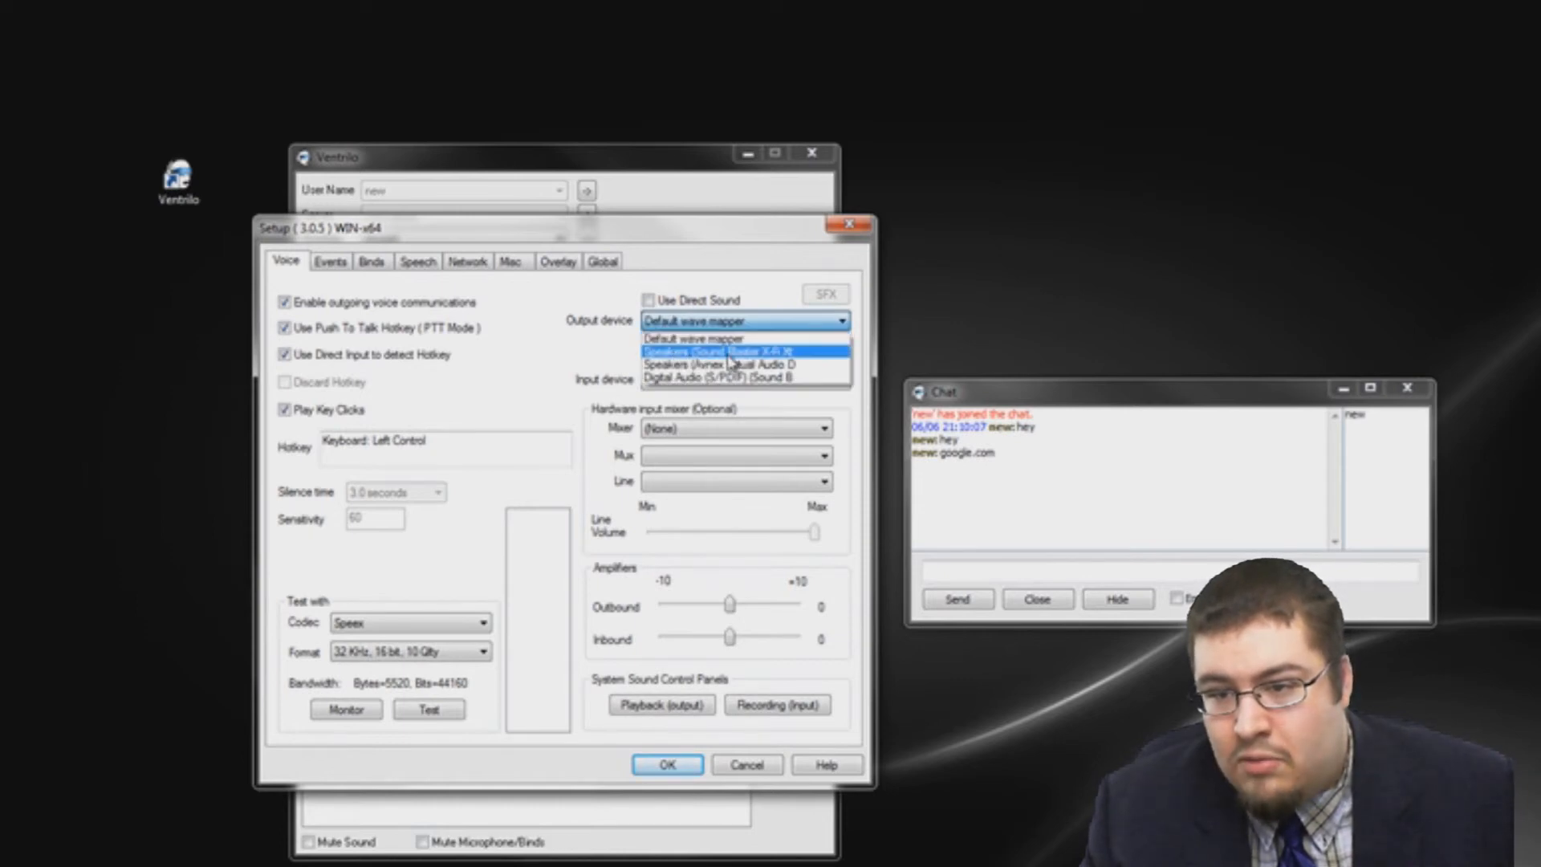
{"action": "left_click", "coordinate": [742, 353]}
{"action": "left_click", "coordinate": [647, 301]}
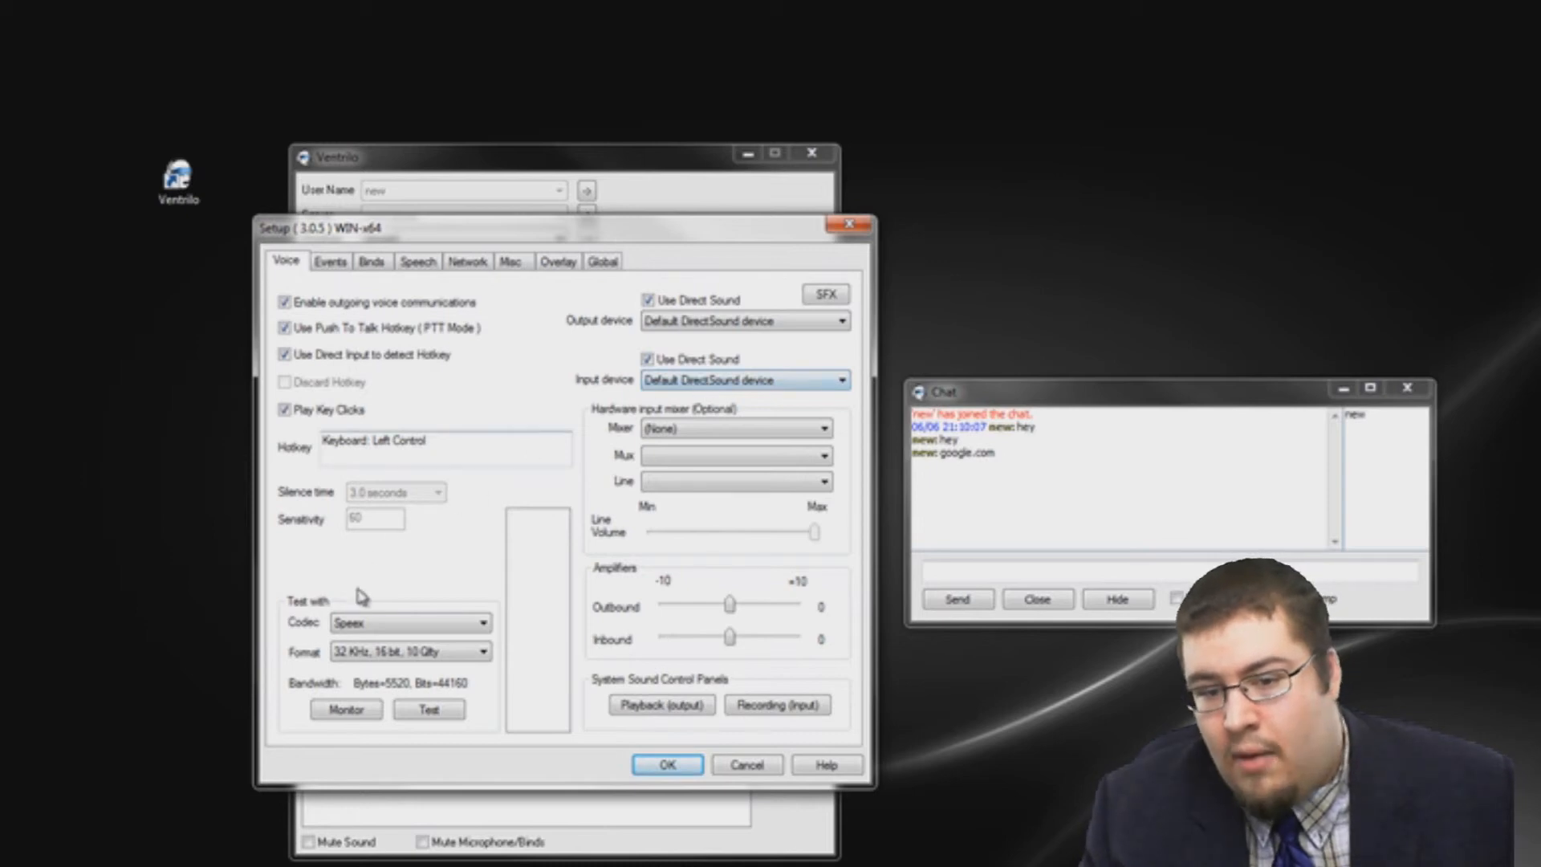
Reselect Speex as the voice test codec and look through its available formats
{"action": "left_click", "coordinate": [346, 709]}
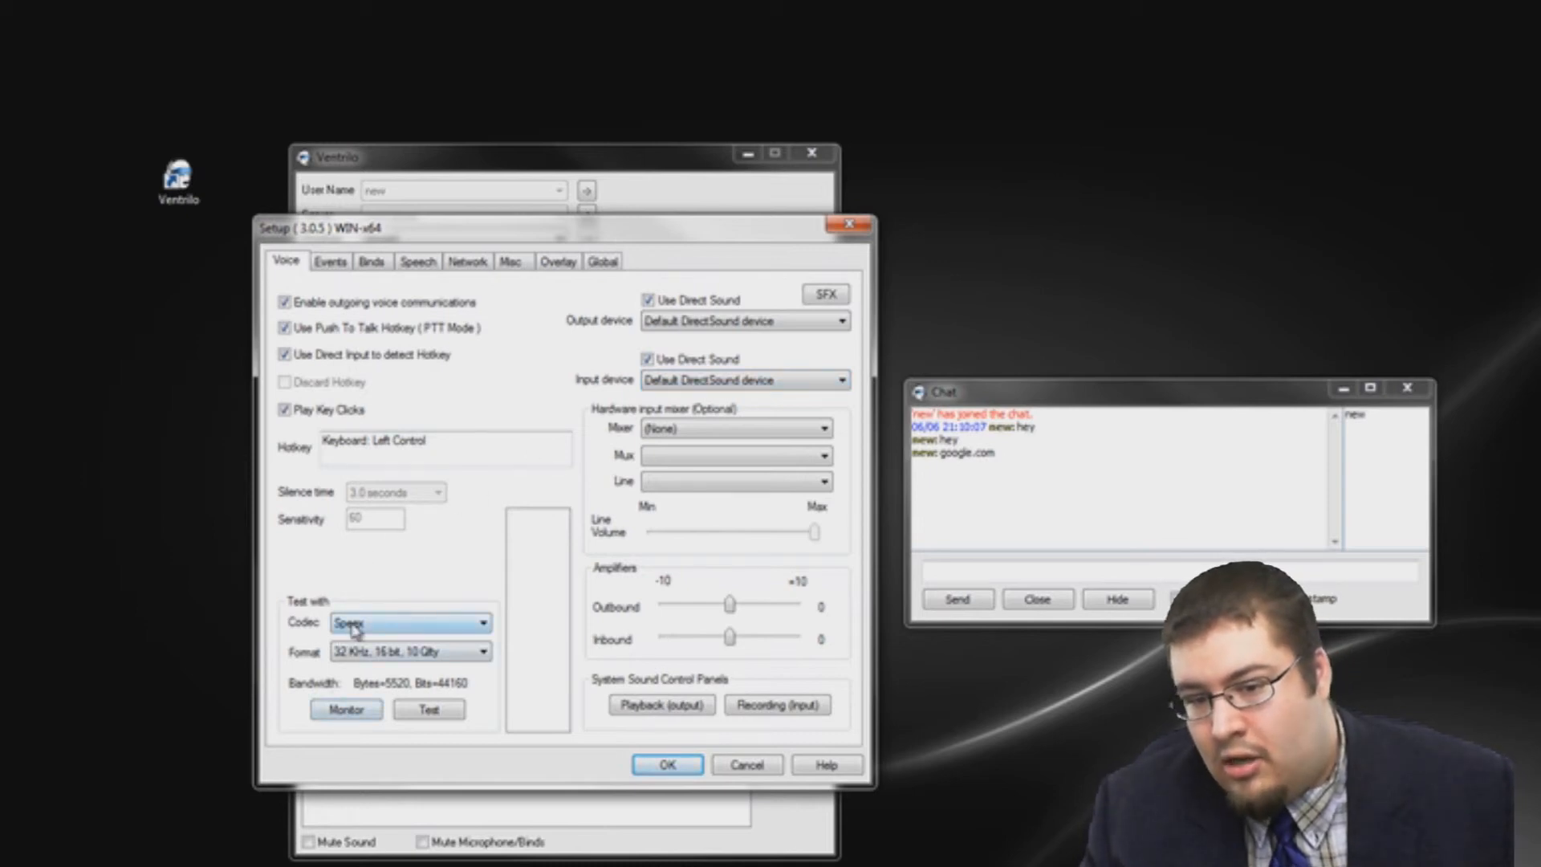
{"action": "left_click", "coordinate": [353, 626]}
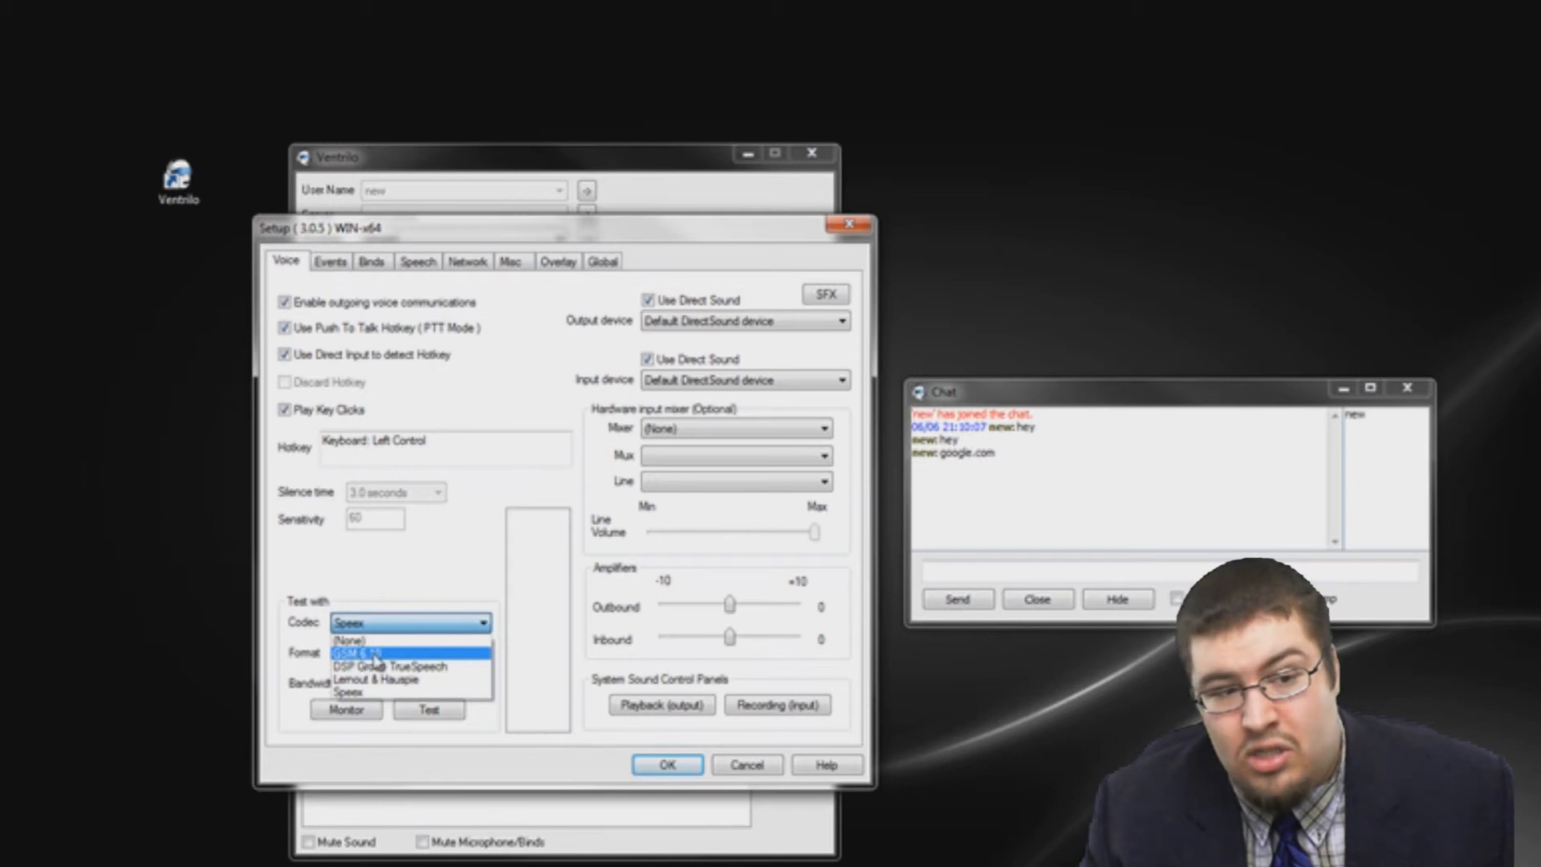
{"action": "left_click", "coordinate": [358, 695]}
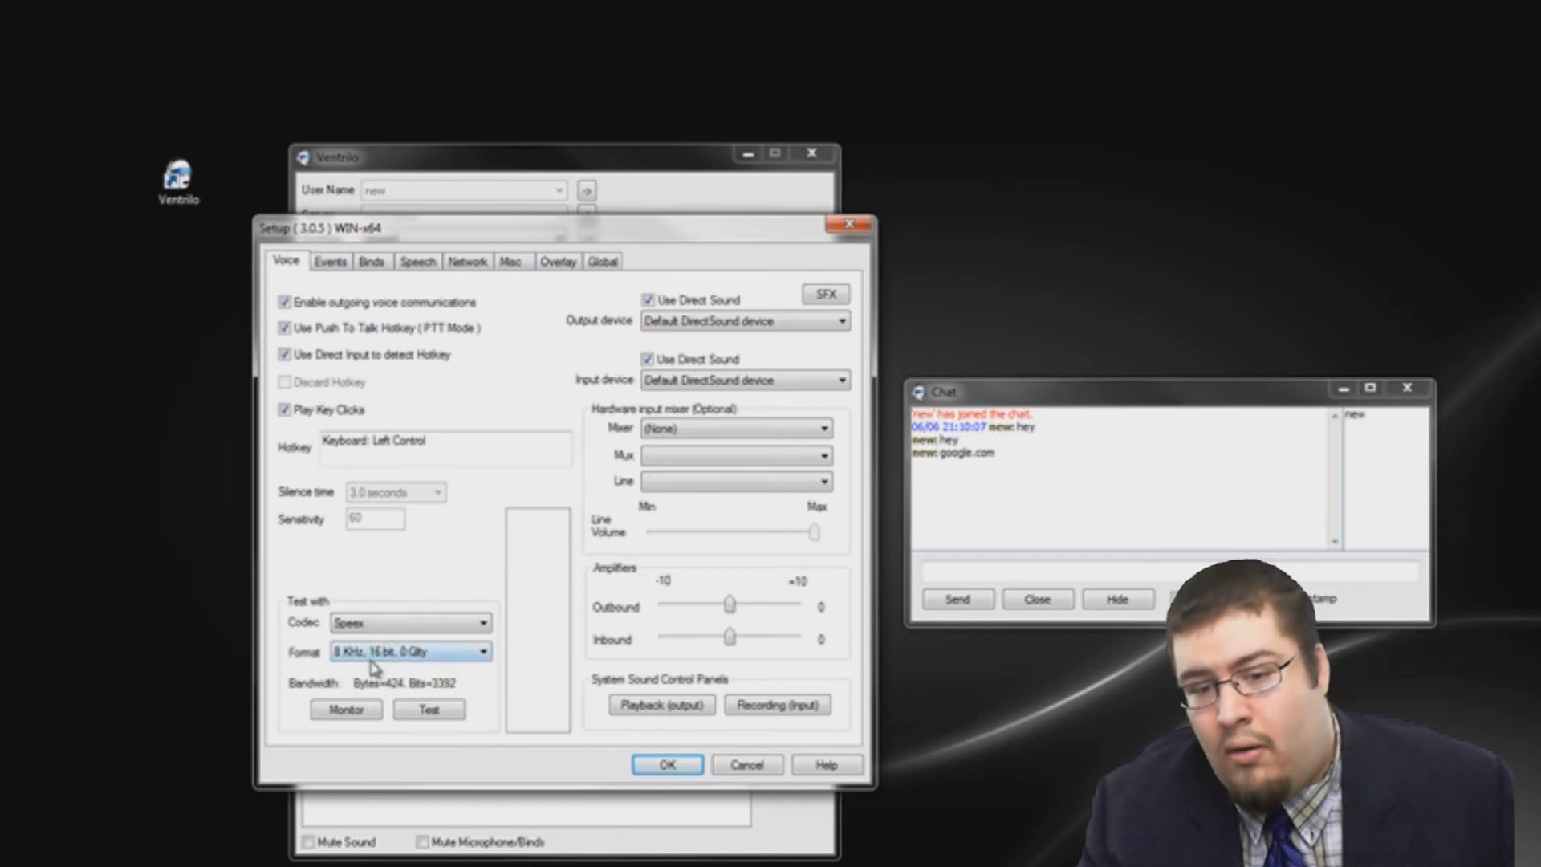
{"action": "left_click", "coordinate": [371, 658]}
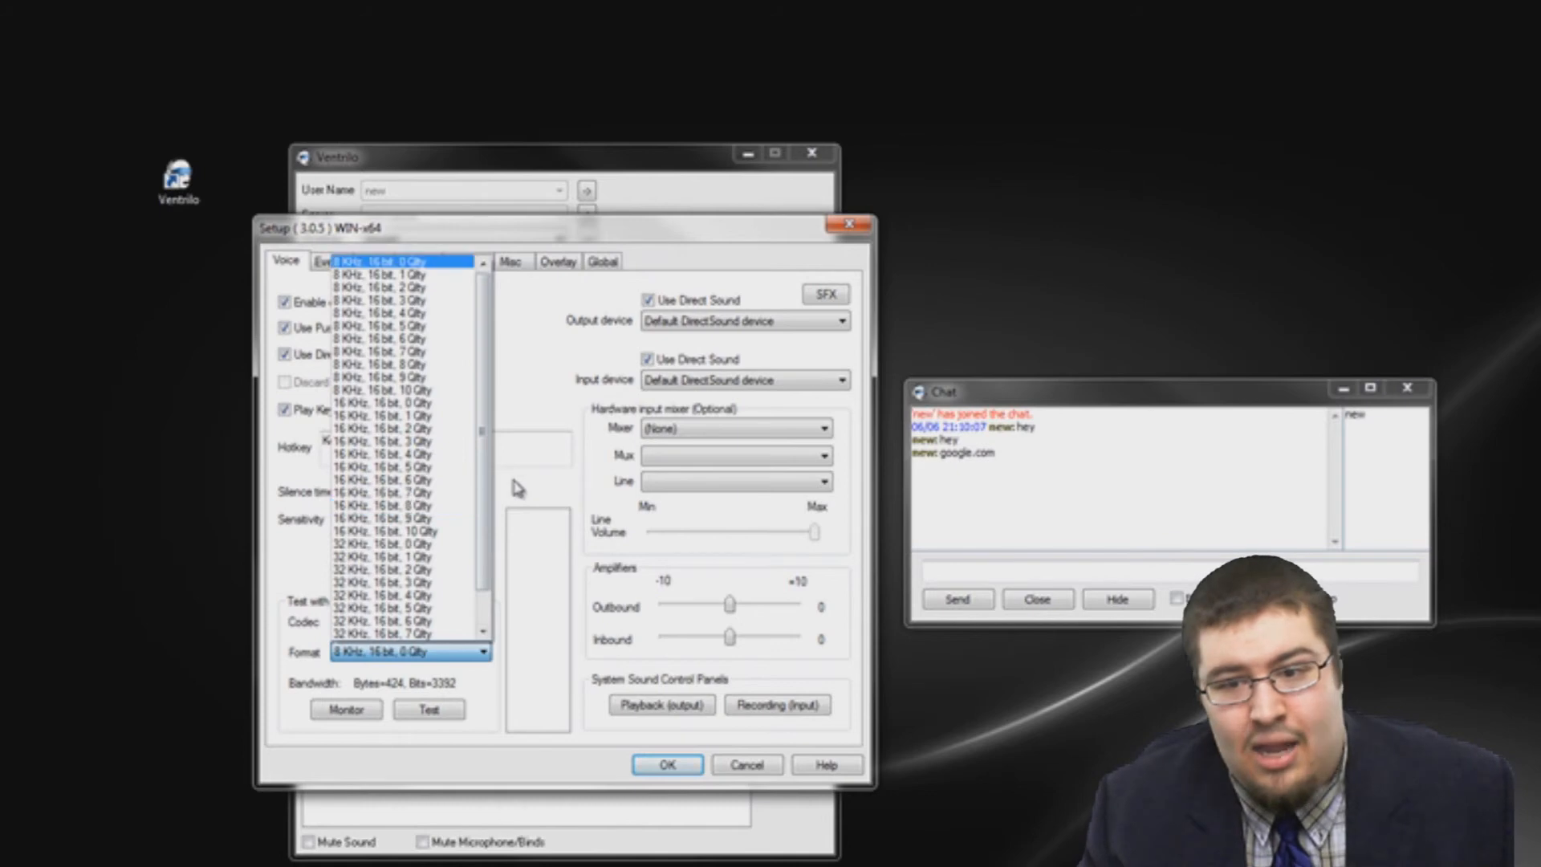
{"action": "left_click", "coordinate": [518, 488]}
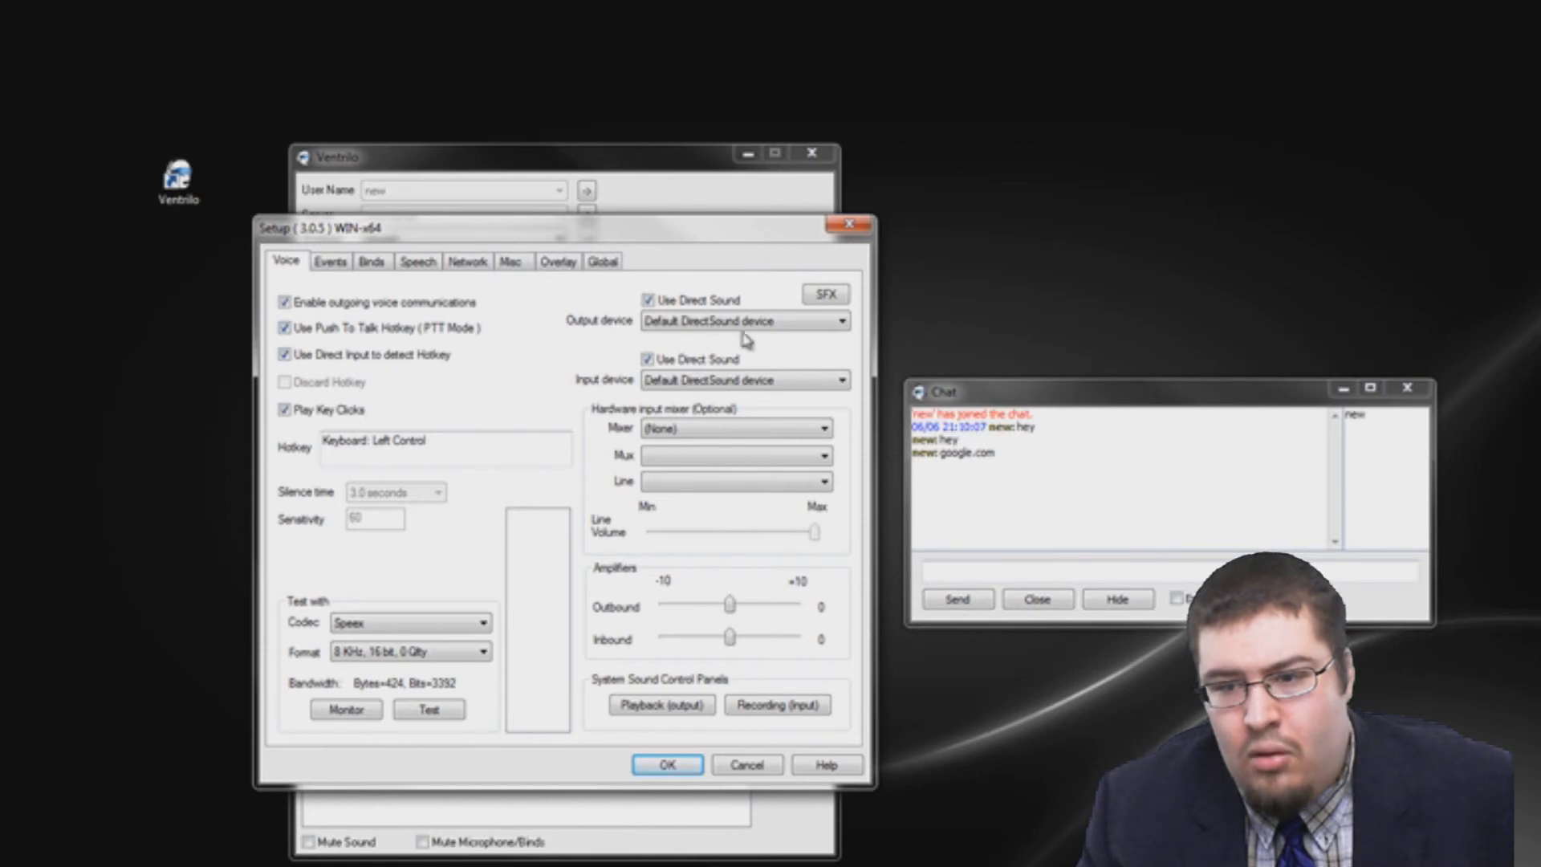
Set the event notifications for users connecting to and disconnecting from the server to Nothing
{"action": "left_click", "coordinate": [328, 265]}
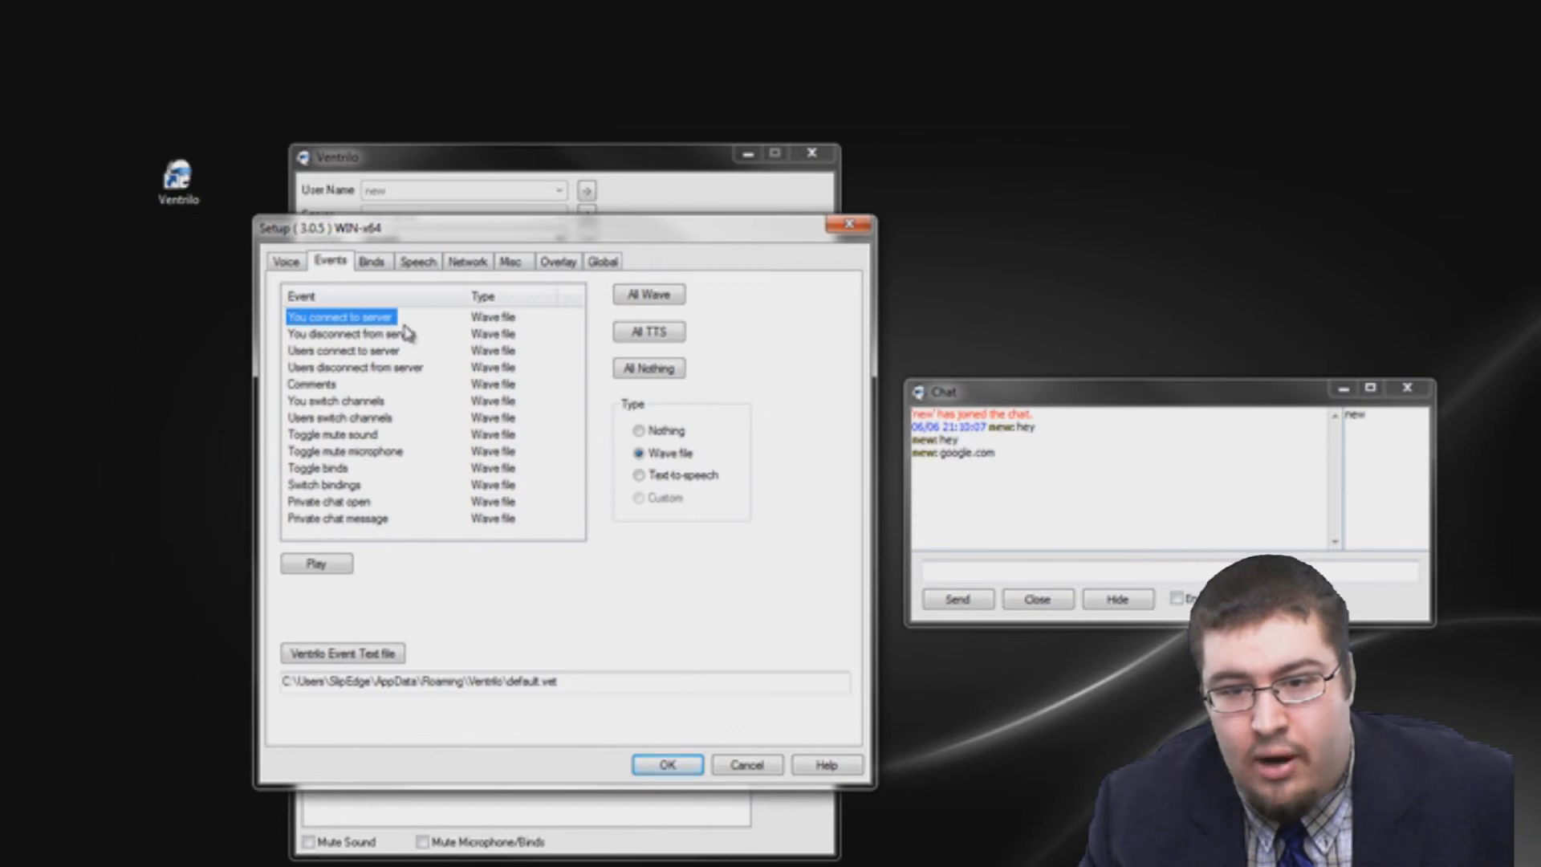
{"action": "left_click", "coordinate": [320, 353]}
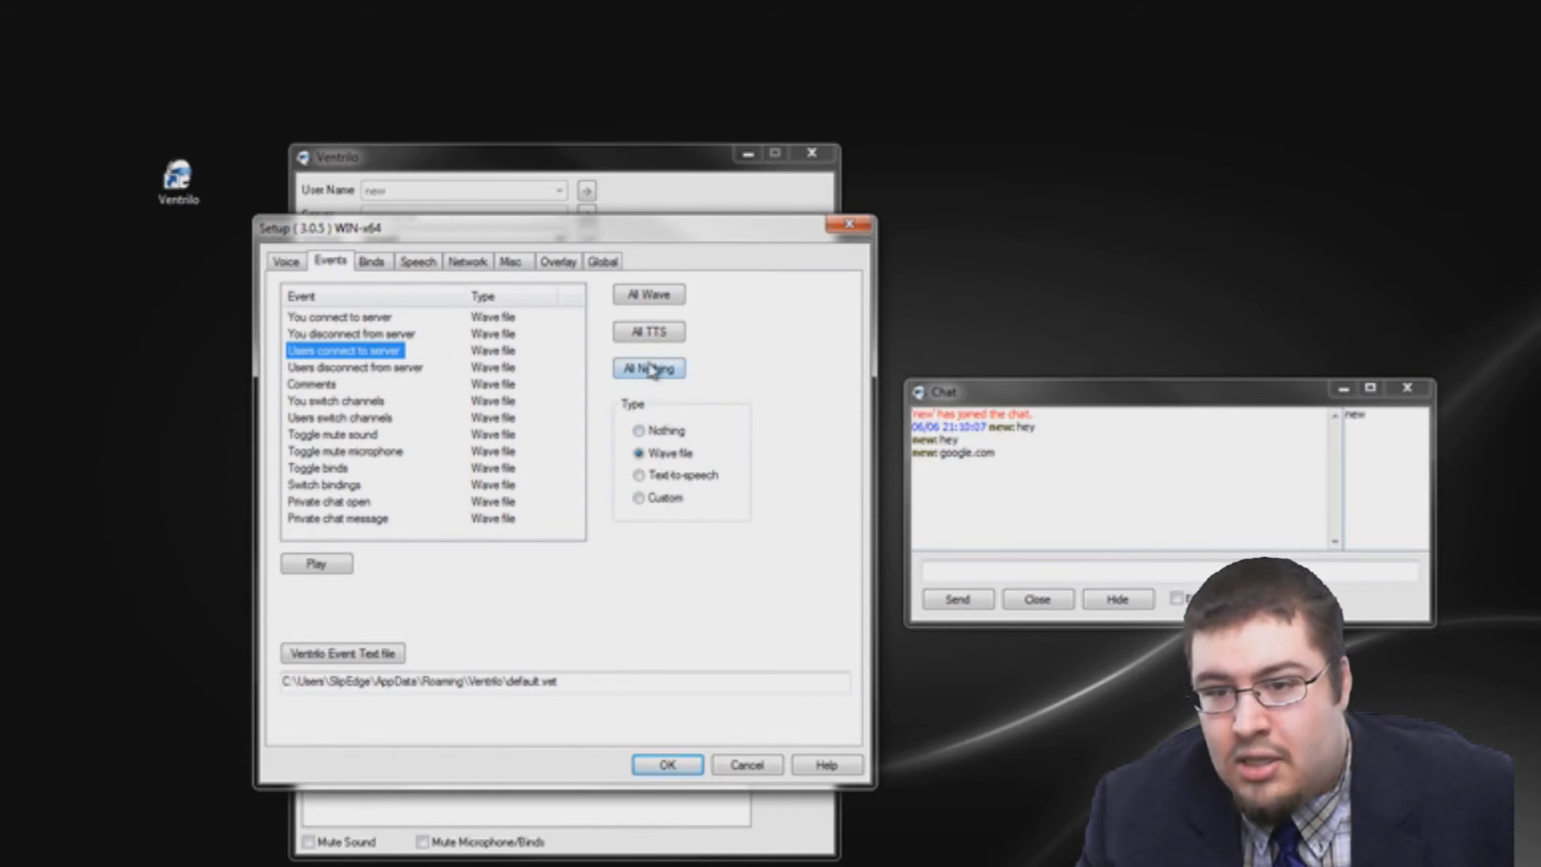
{"action": "left_click", "coordinate": [639, 431]}
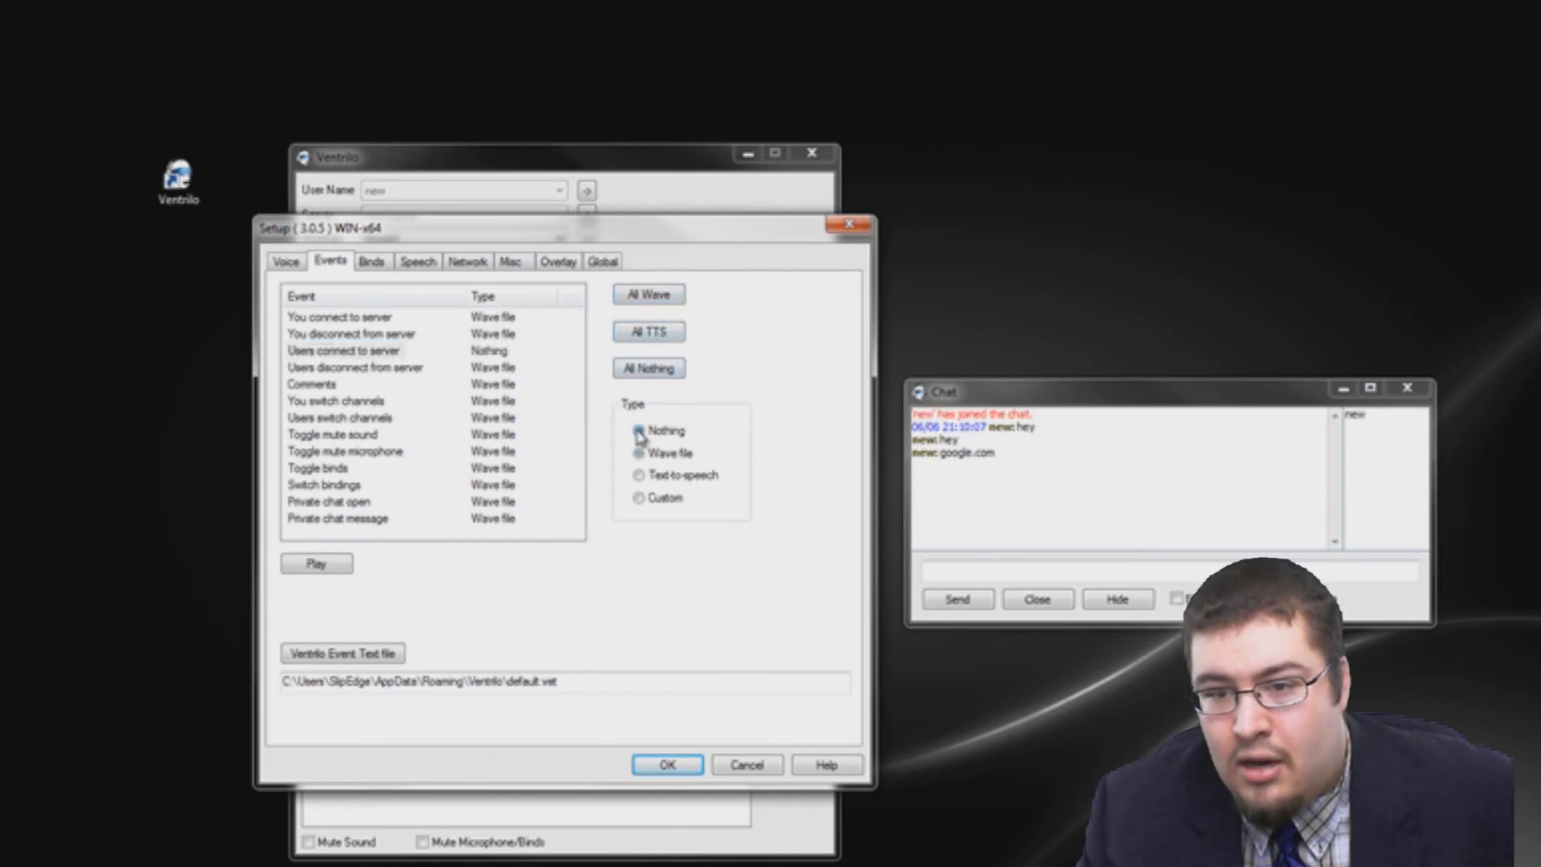
{"action": "left_click", "coordinate": [393, 369]}
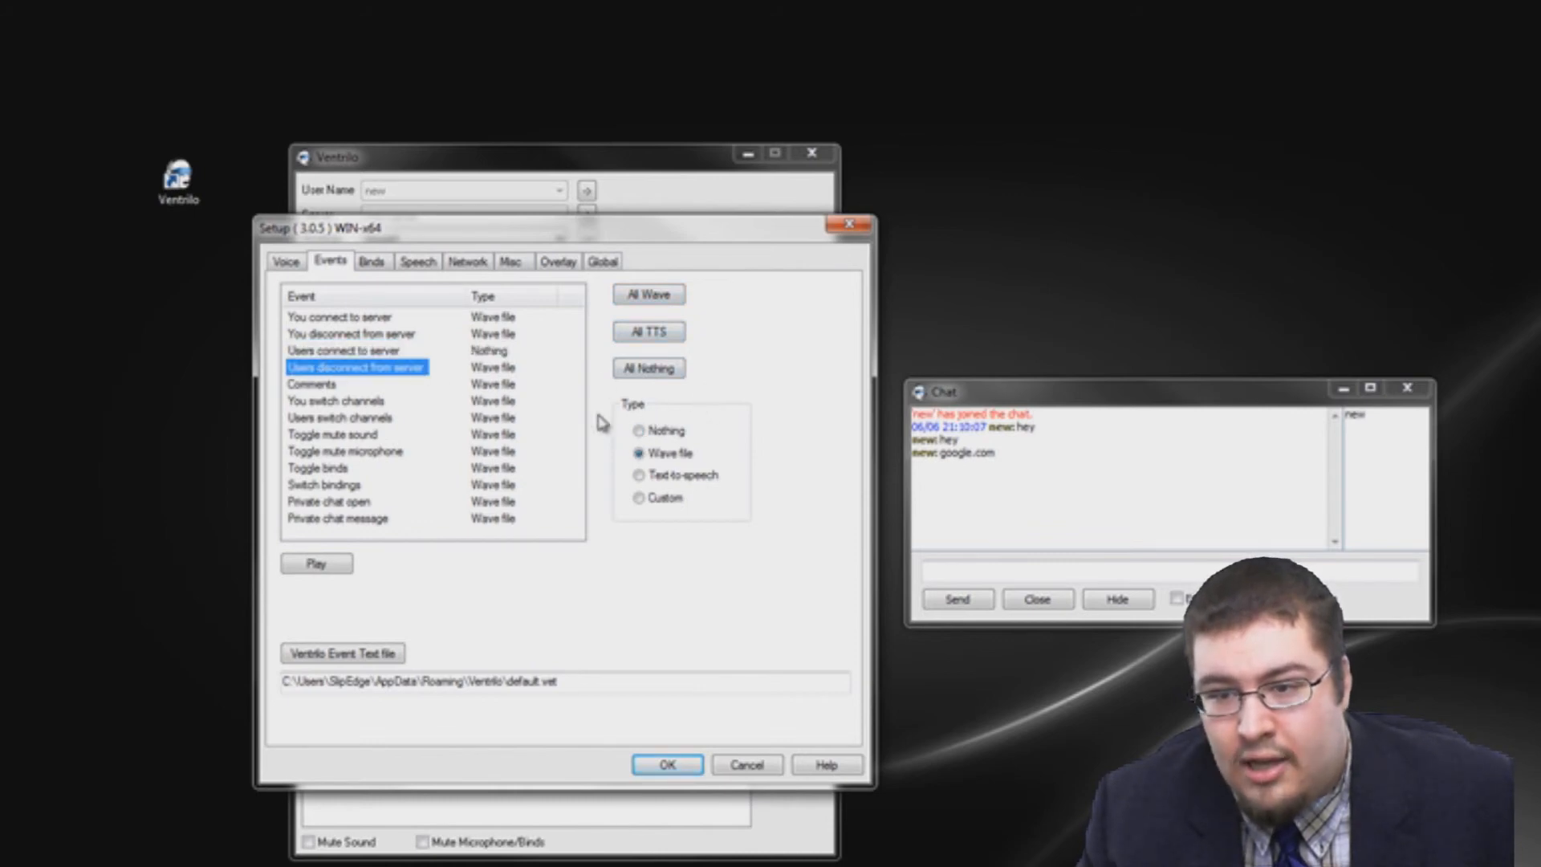
{"action": "left_click", "coordinate": [639, 431]}
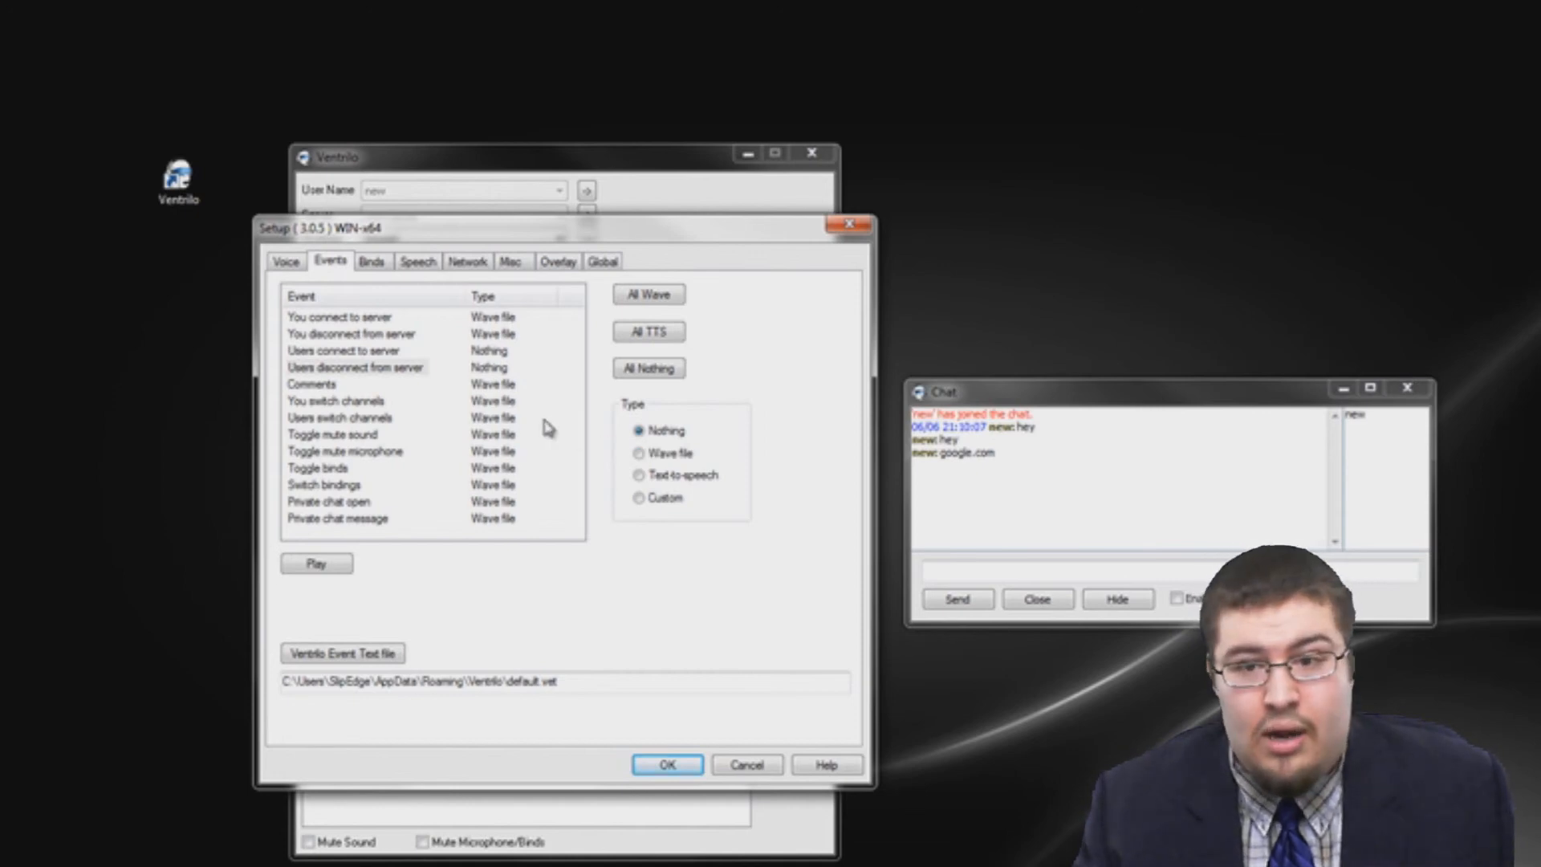
{"action": "left_click", "coordinate": [300, 353]}
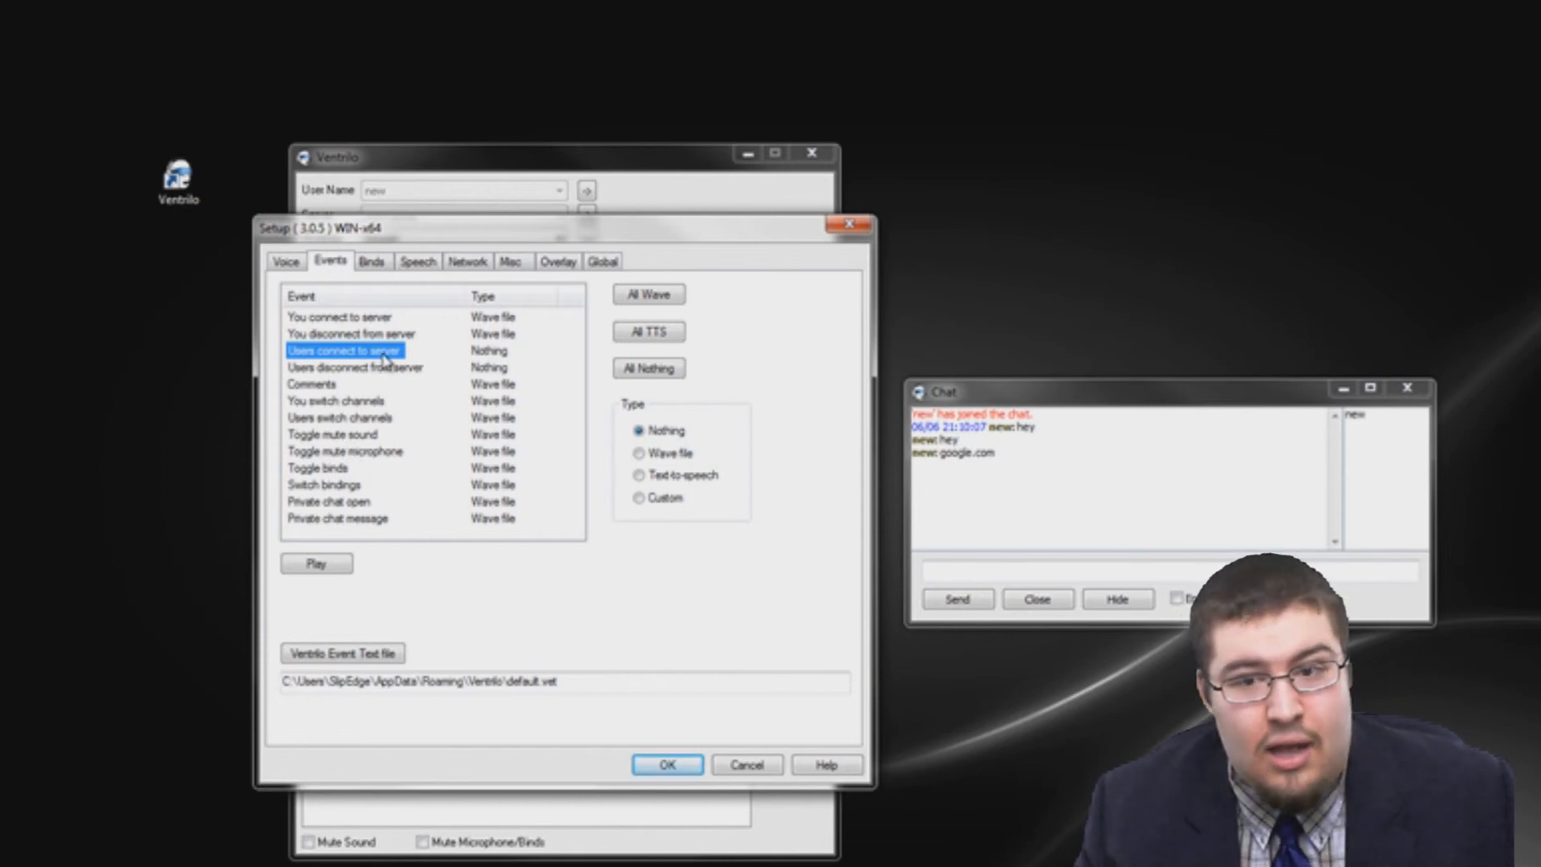
Examine the binds and speech settings, including the text filter and phonetic choices
{"action": "left_click", "coordinate": [371, 261]}
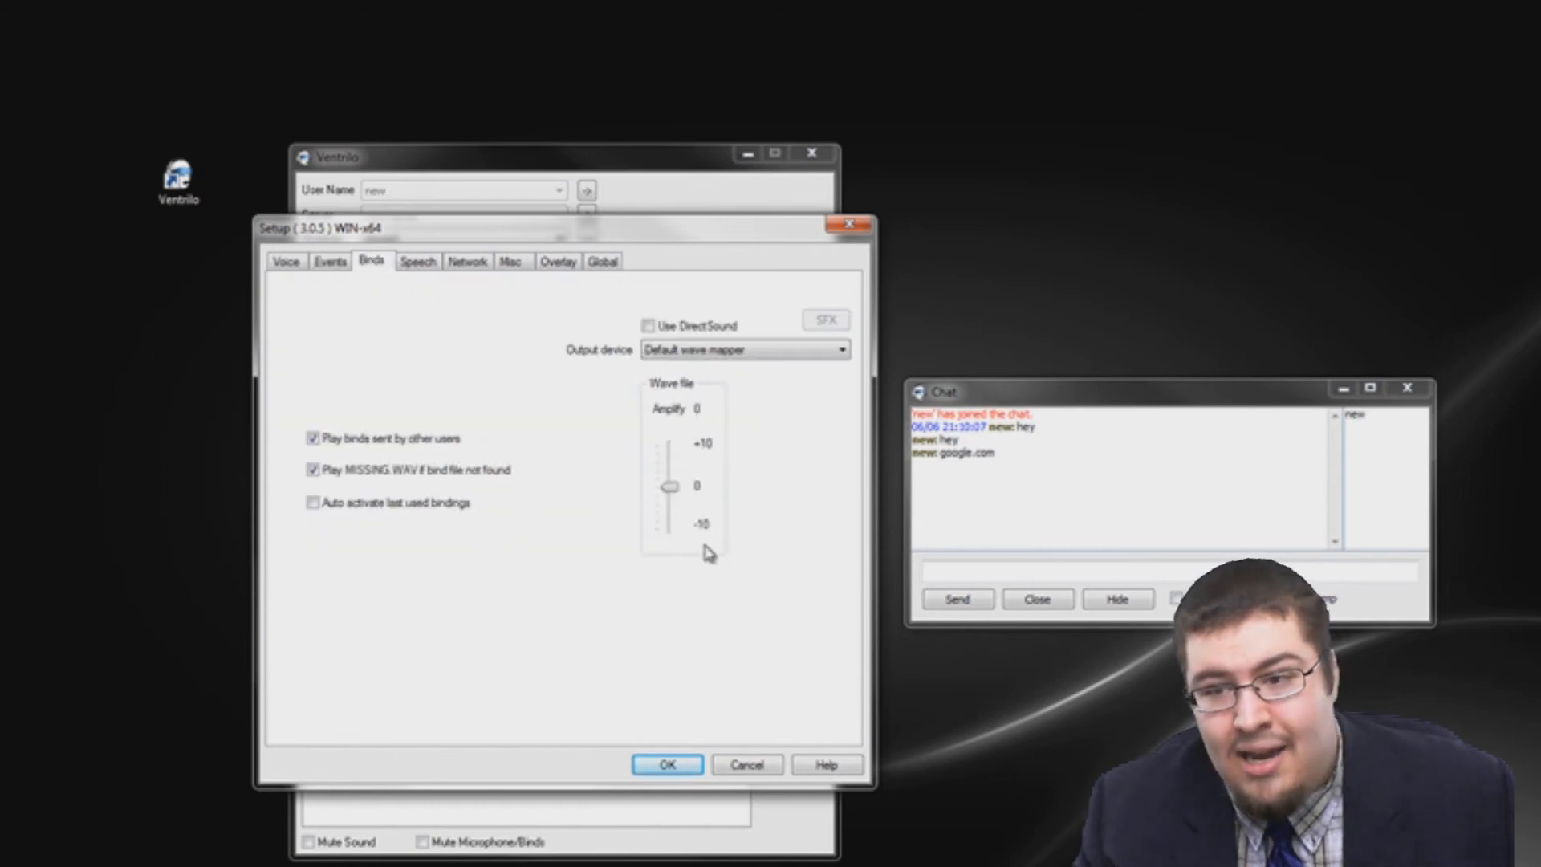
{"action": "left_click", "coordinate": [420, 262]}
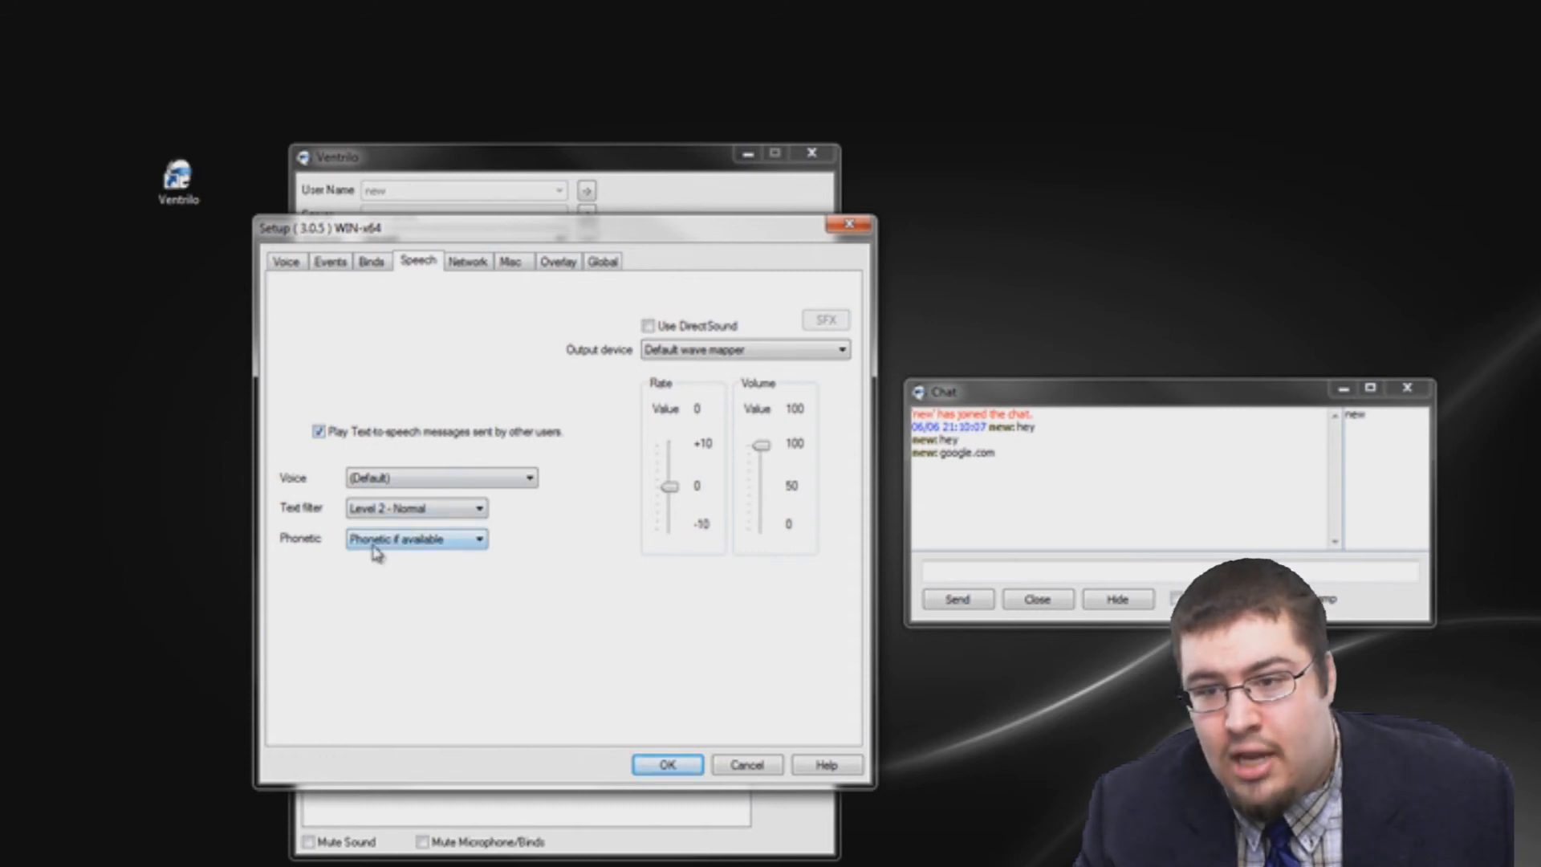
{"action": "left_click", "coordinate": [423, 511]}
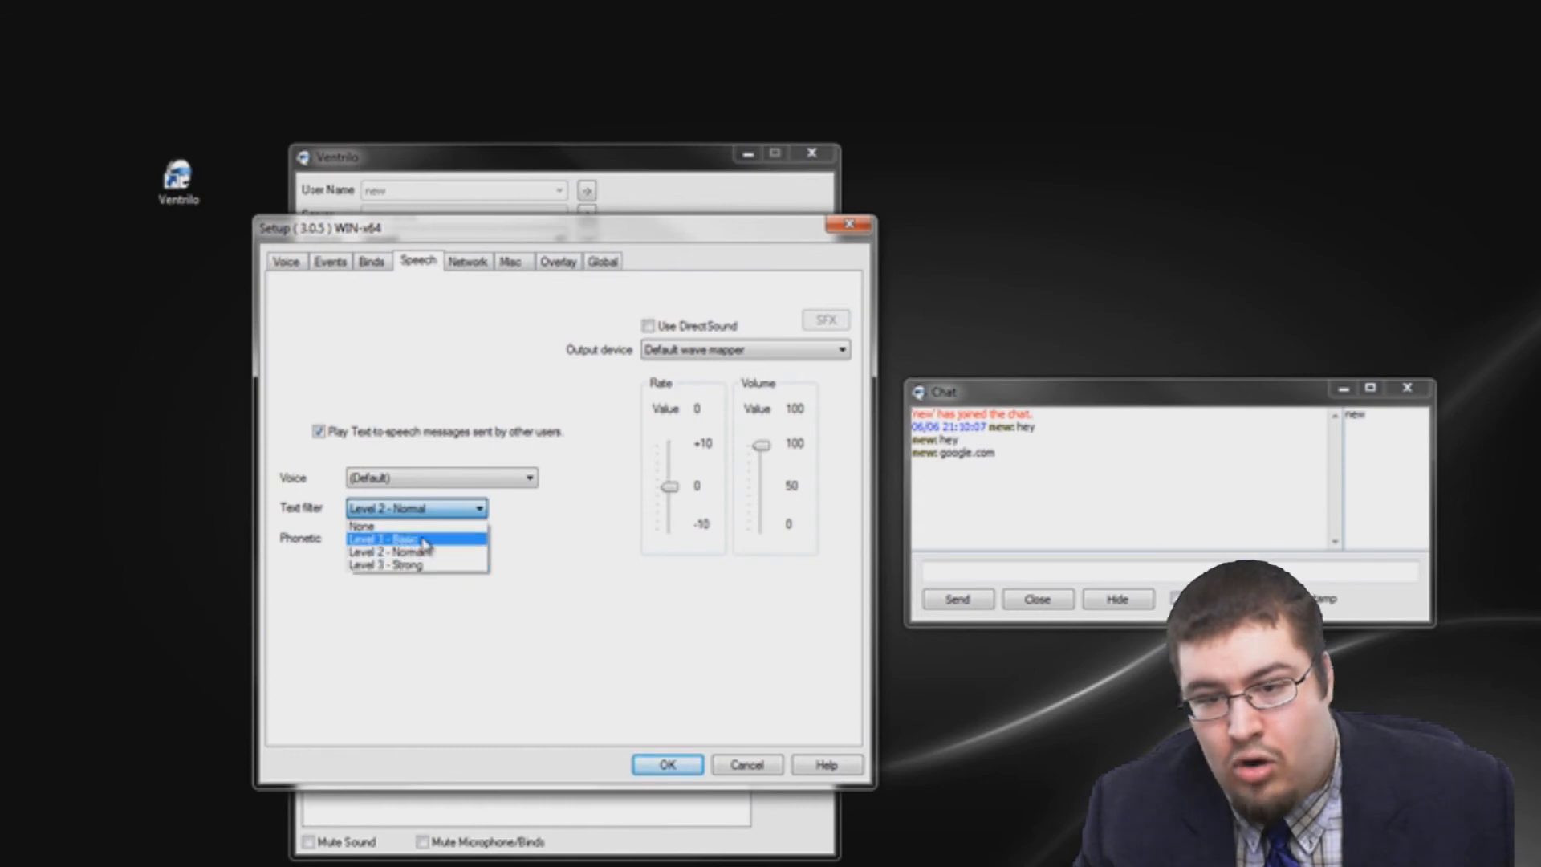
{"action": "left_click", "coordinate": [509, 527]}
{"action": "left_click", "coordinate": [438, 545]}
{"action": "left_click", "coordinate": [545, 545]}
Examine the network, miscellaneous, overlay and global settings, and leave the setup without saving
{"action": "left_click", "coordinate": [467, 262]}
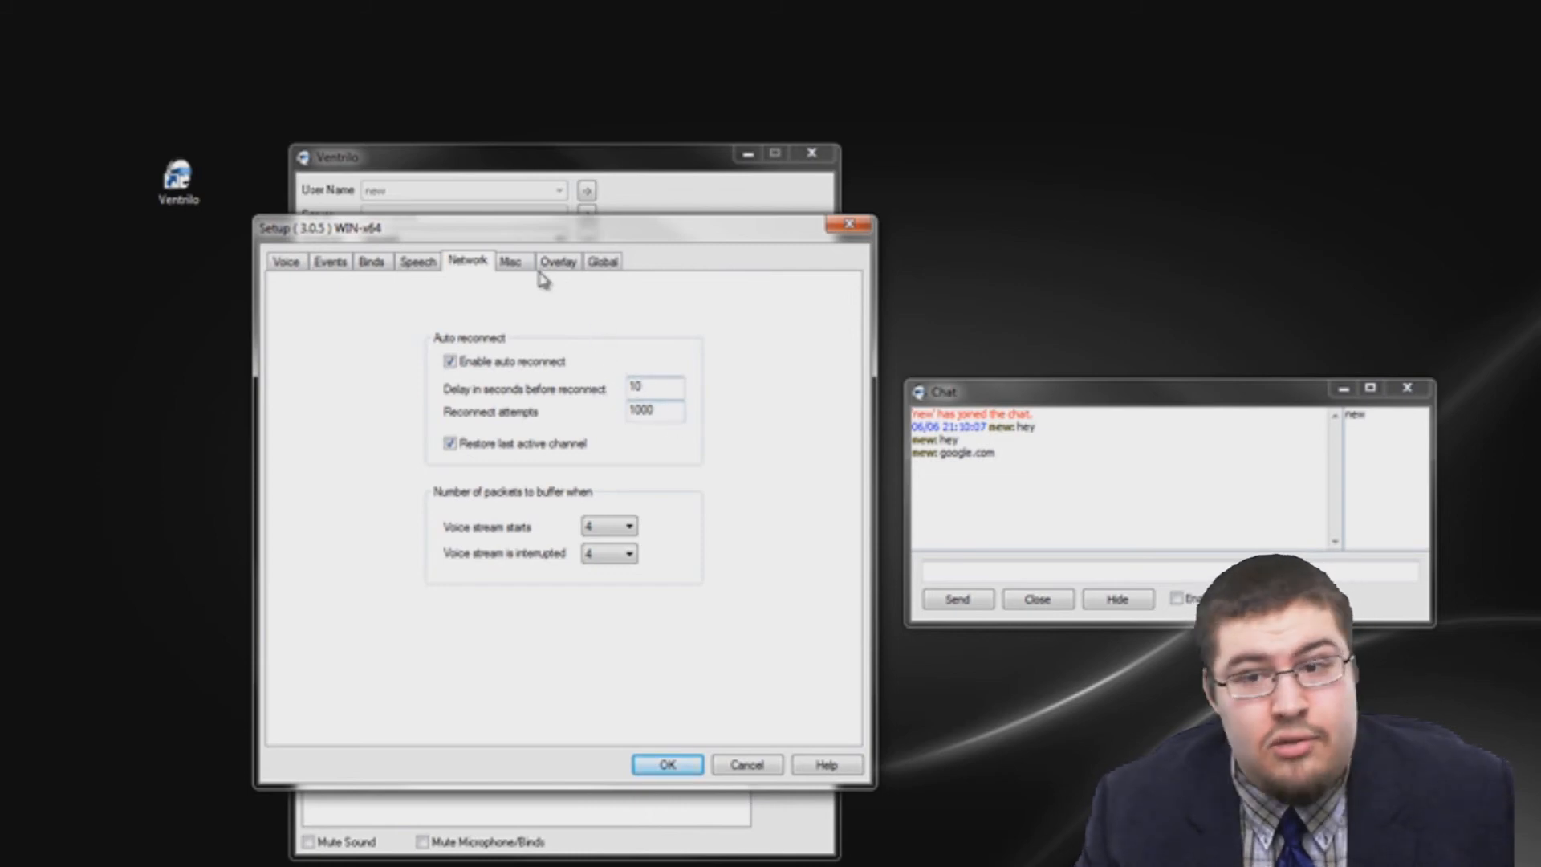
{"action": "left_click", "coordinate": [509, 262]}
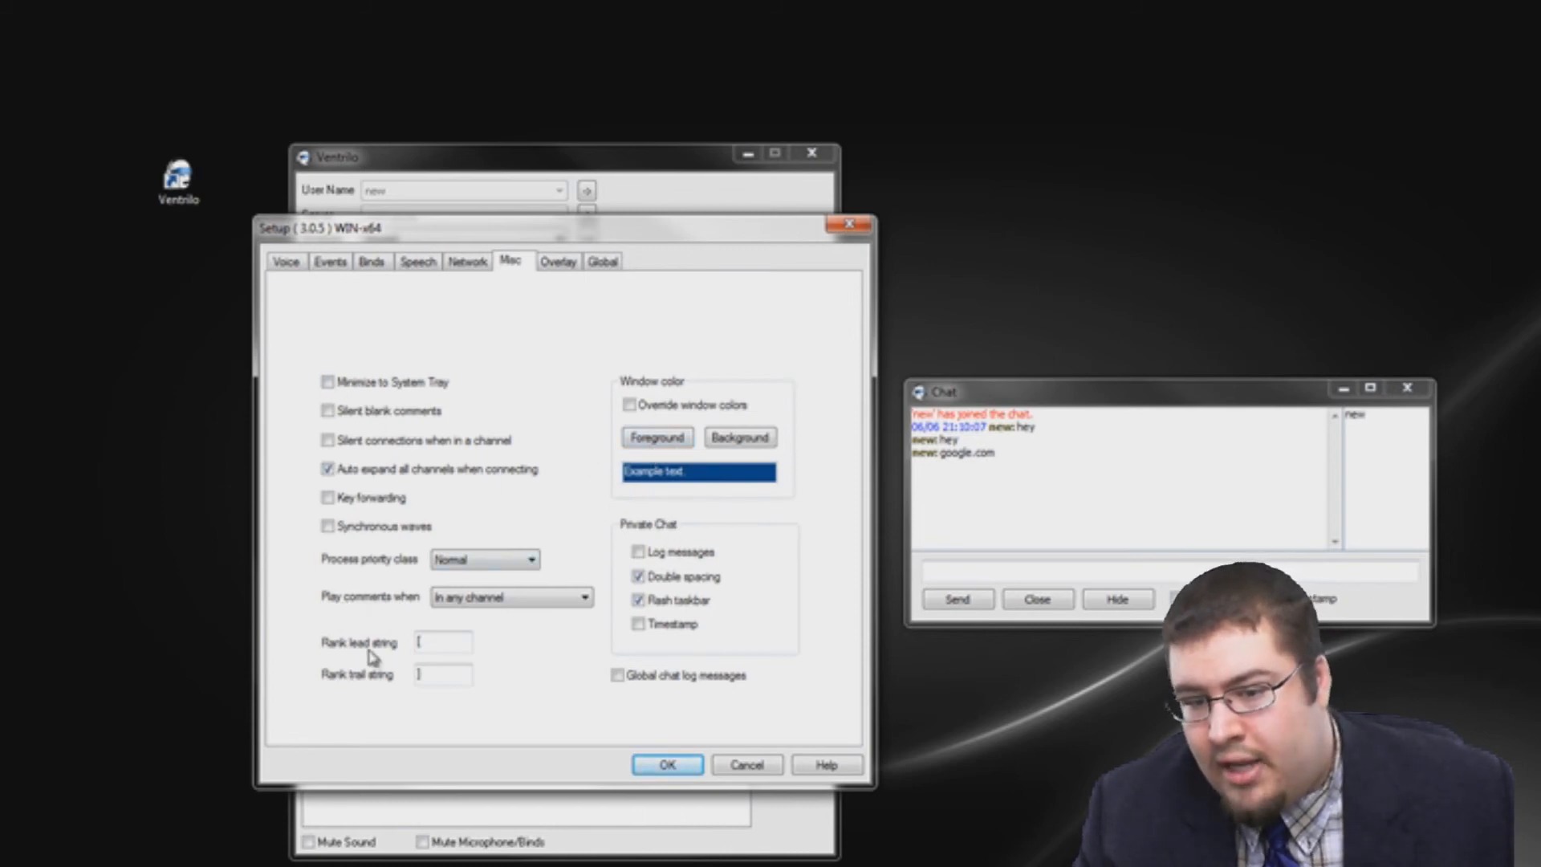
{"action": "left_click_drag", "start_coordinate": [481, 241], "coordinate": [887, 173]}
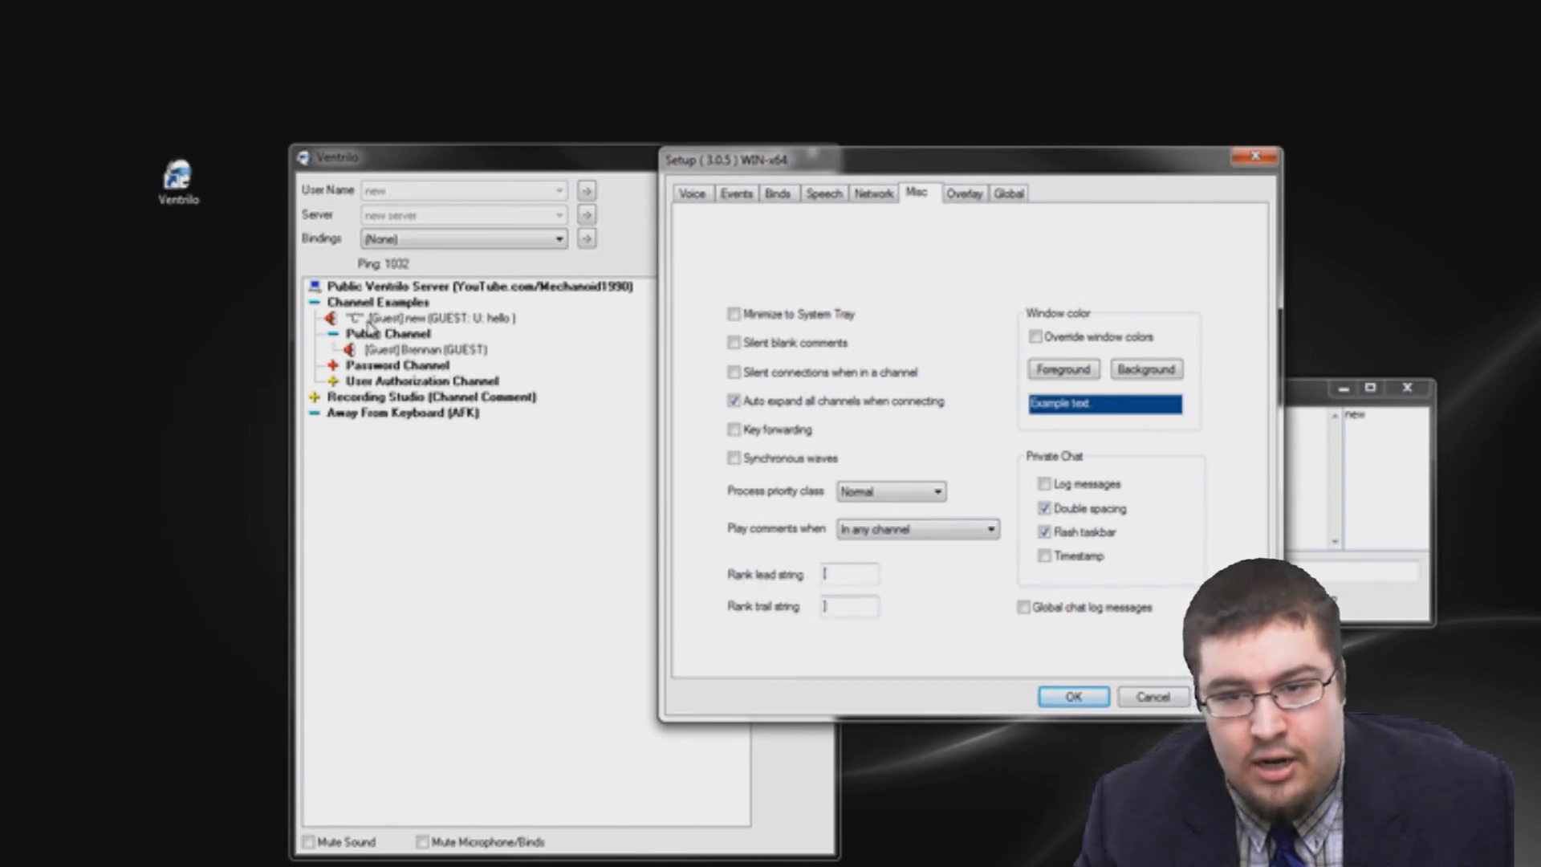
{"action": "left_click", "coordinate": [422, 333]}
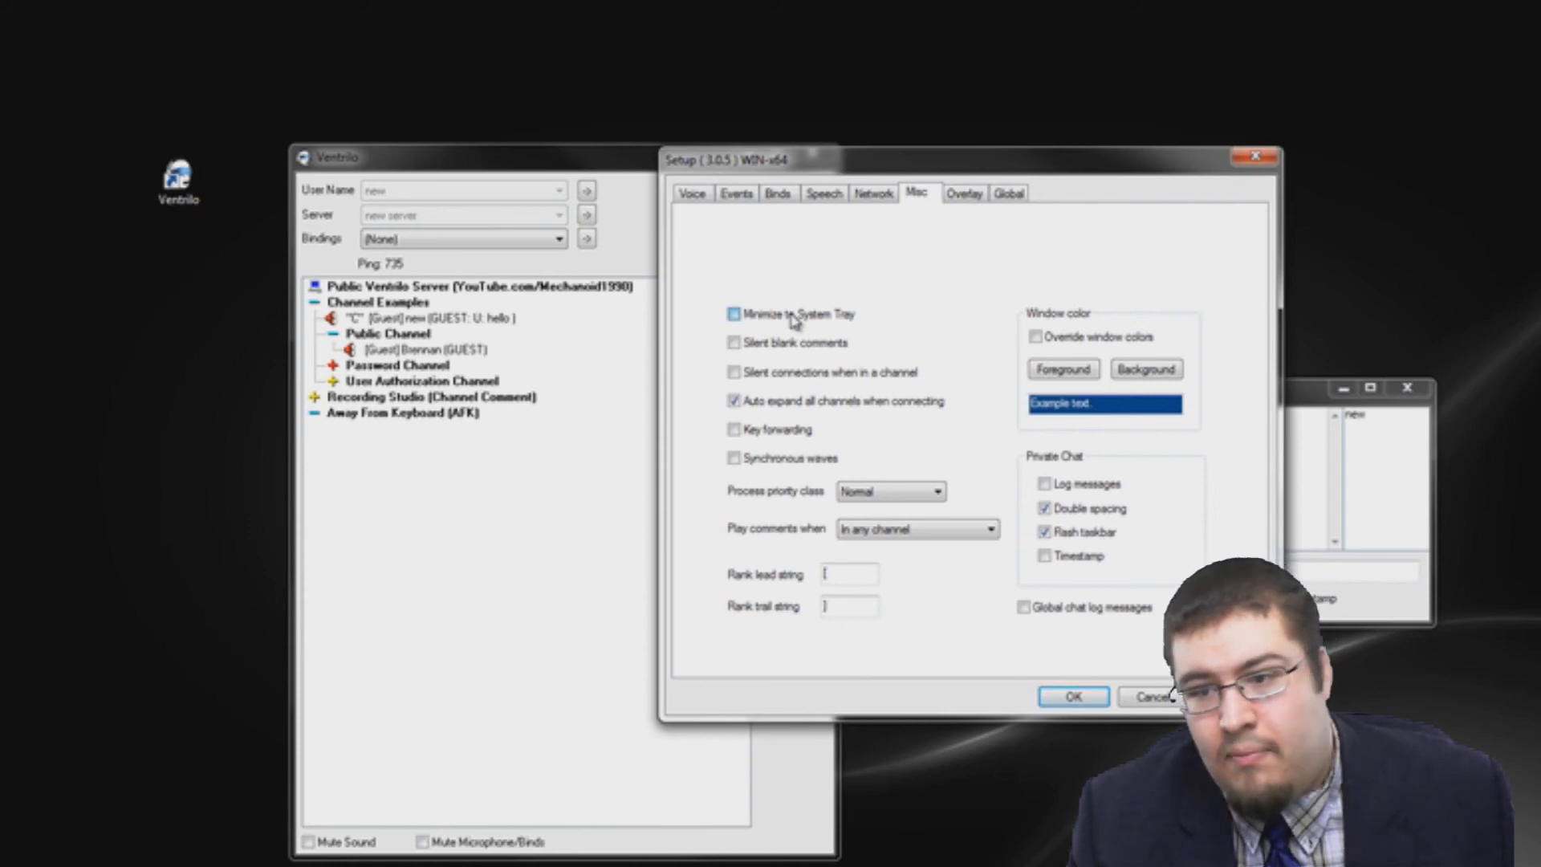
{"action": "left_click", "coordinate": [954, 199]}
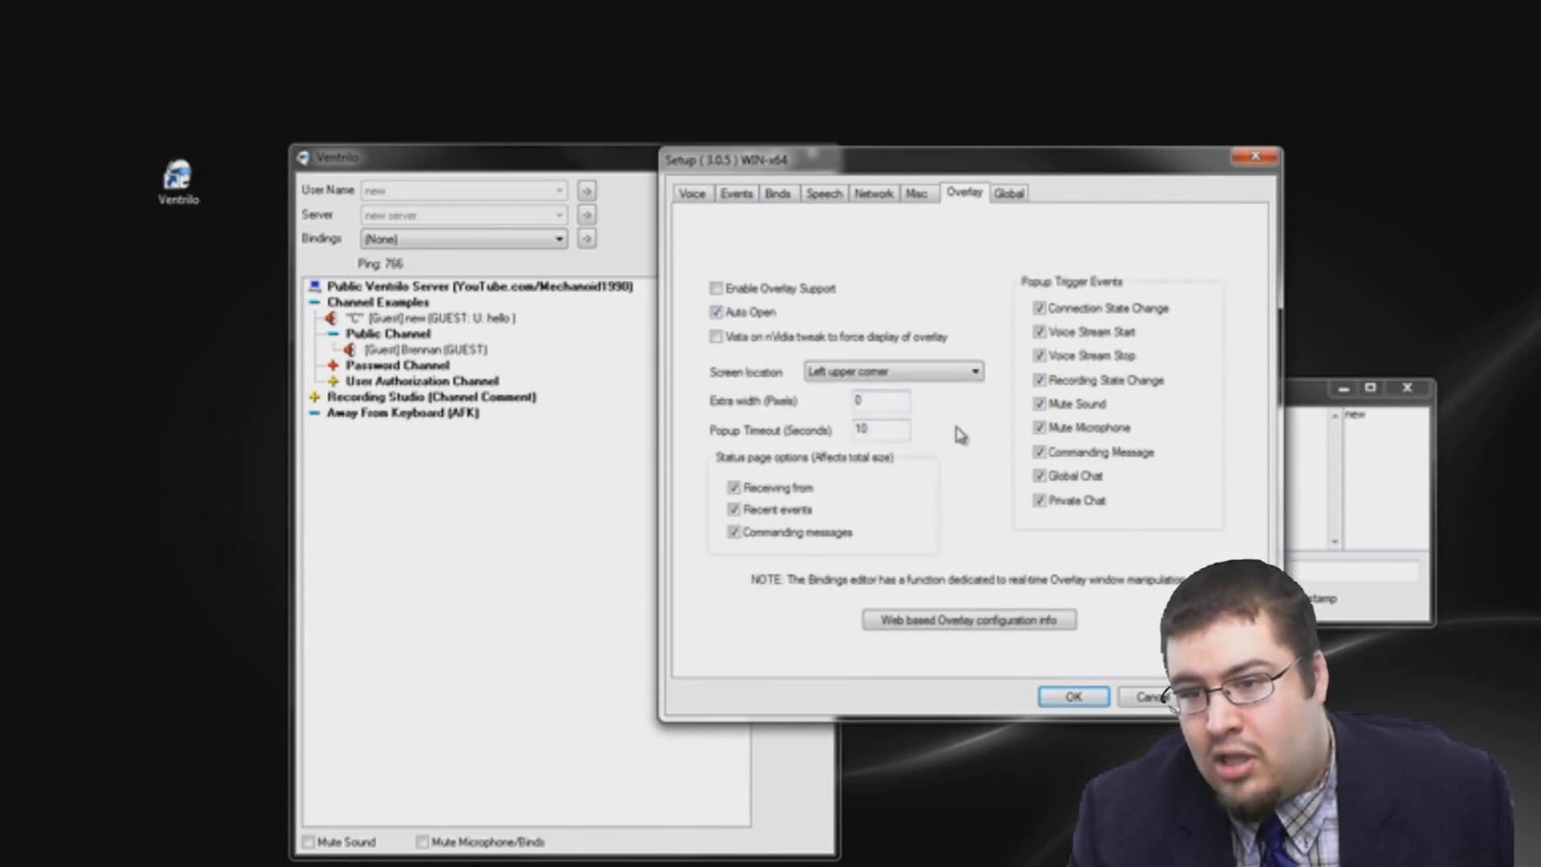
{"action": "left_click", "coordinate": [1008, 194]}
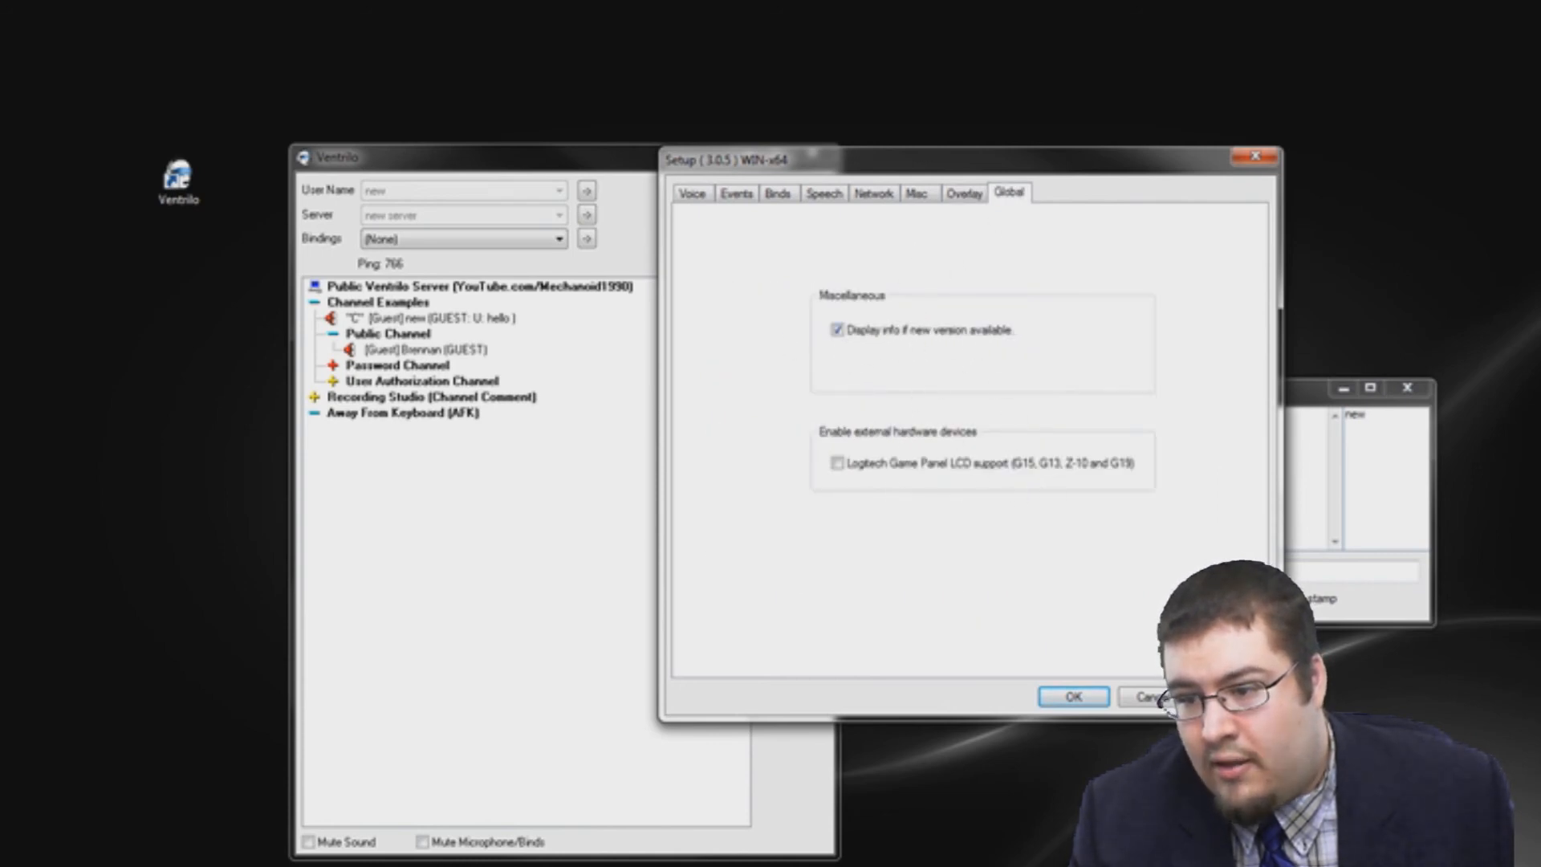
{"action": "left_click", "coordinate": [1160, 697]}
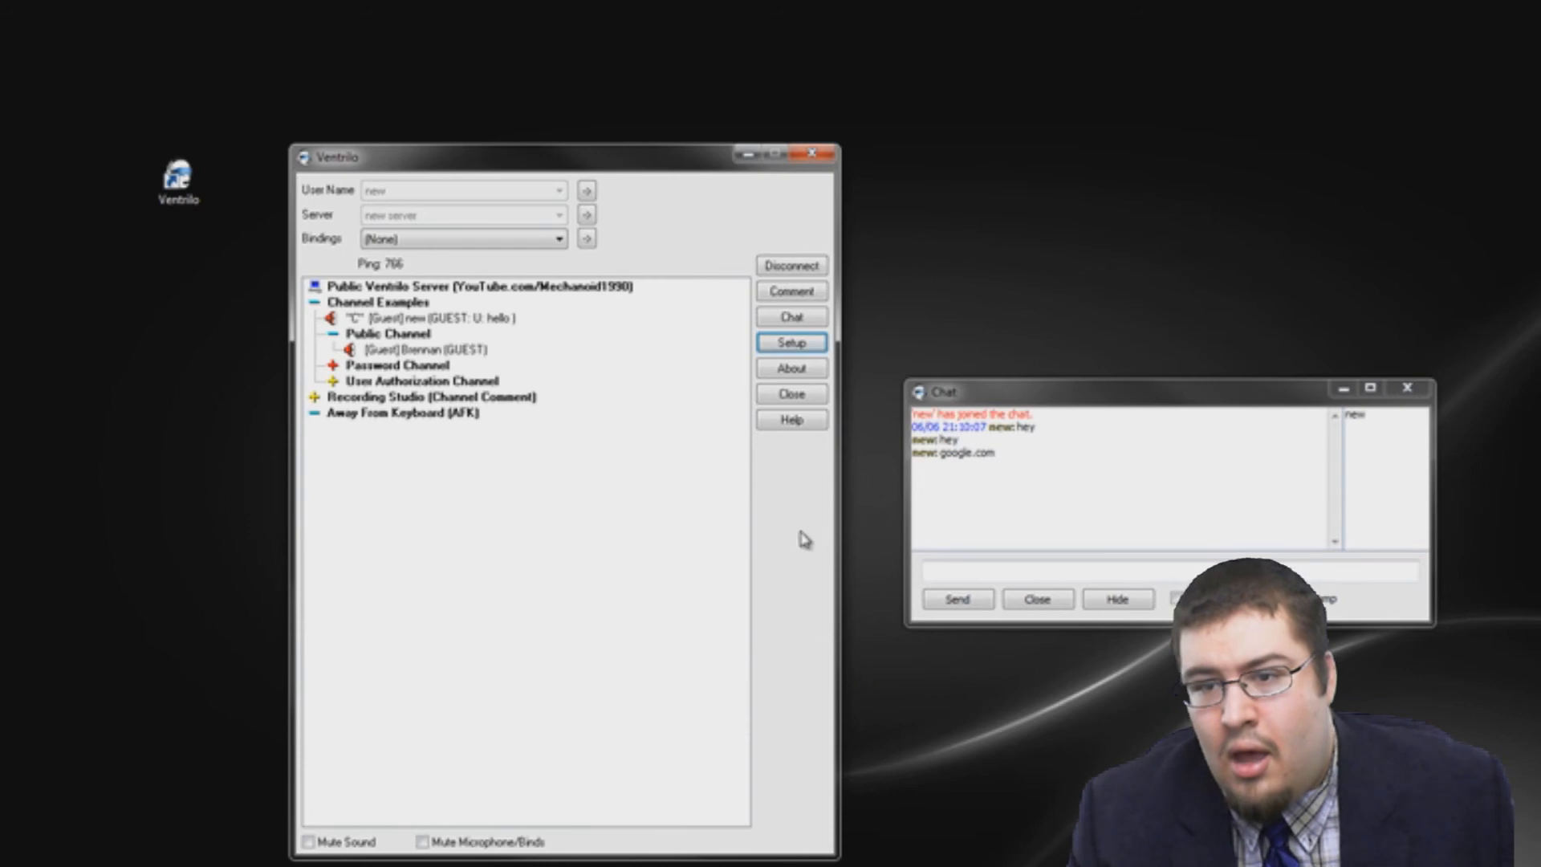
Enable Use Direct Sound for the output device in the voice setup and save the settings
{"action": "left_click", "coordinate": [791, 343]}
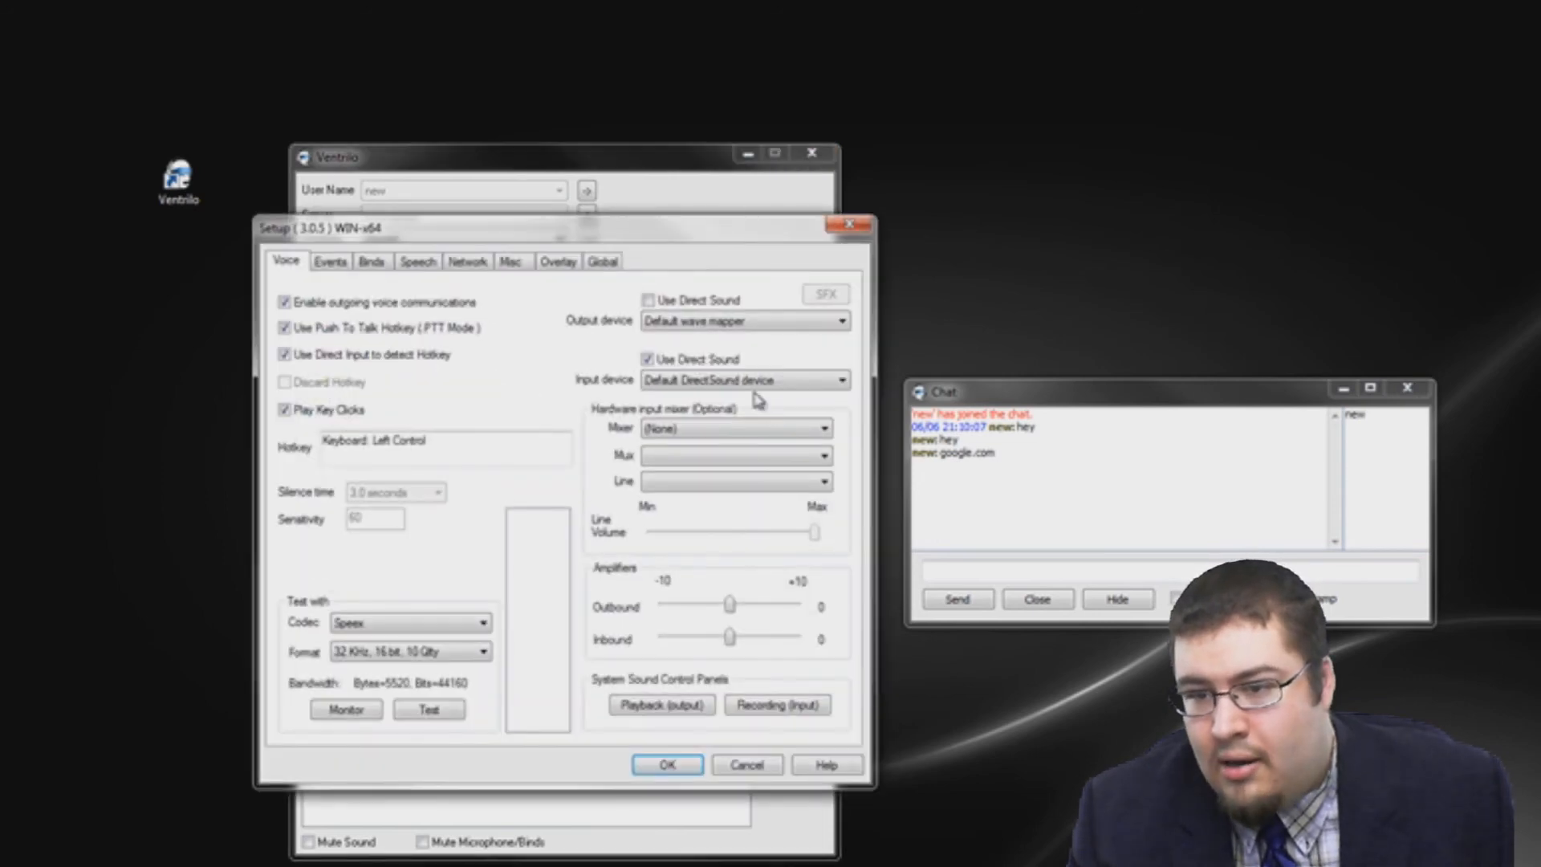
{"action": "left_click", "coordinate": [726, 322]}
{"action": "left_click", "coordinate": [647, 300]}
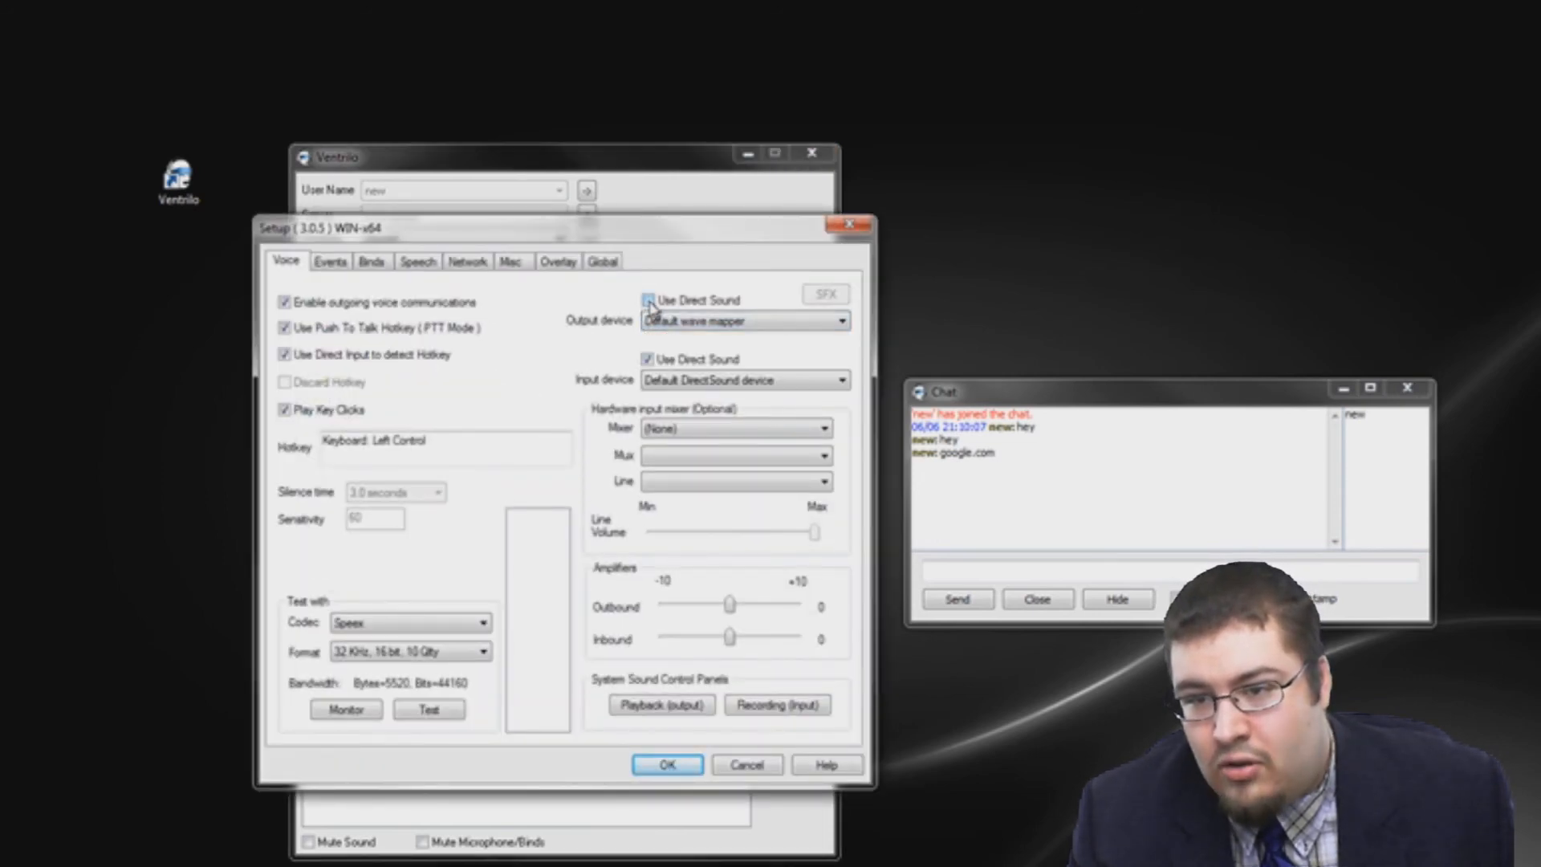
{"action": "left_click", "coordinate": [682, 764]}
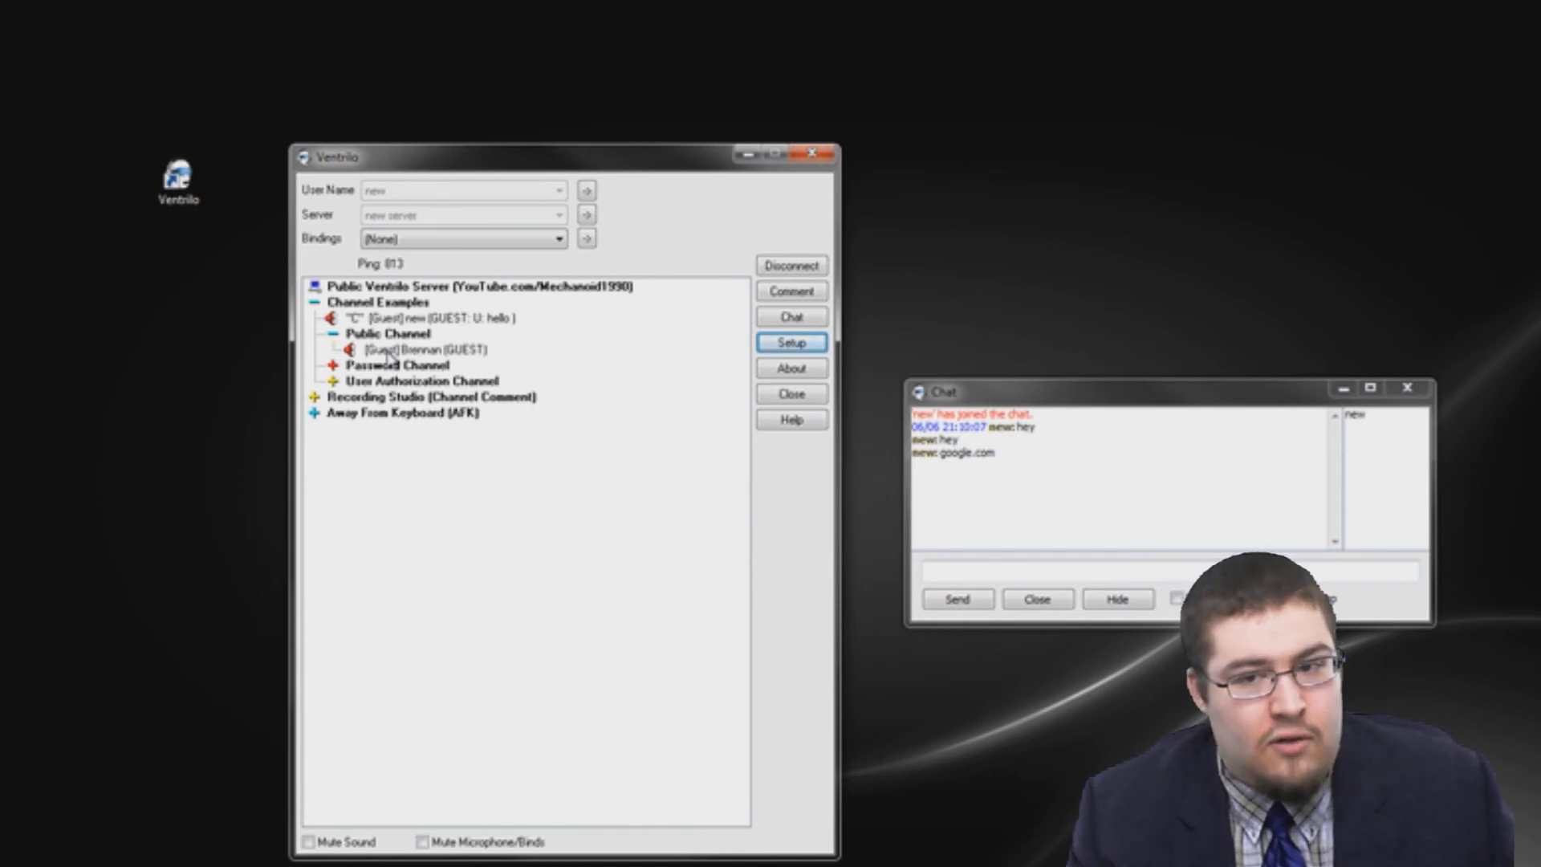
Close the chat window and add the Volume sound effect for the other guest user in the Public Channel
{"action": "left_click", "coordinate": [1406, 387]}
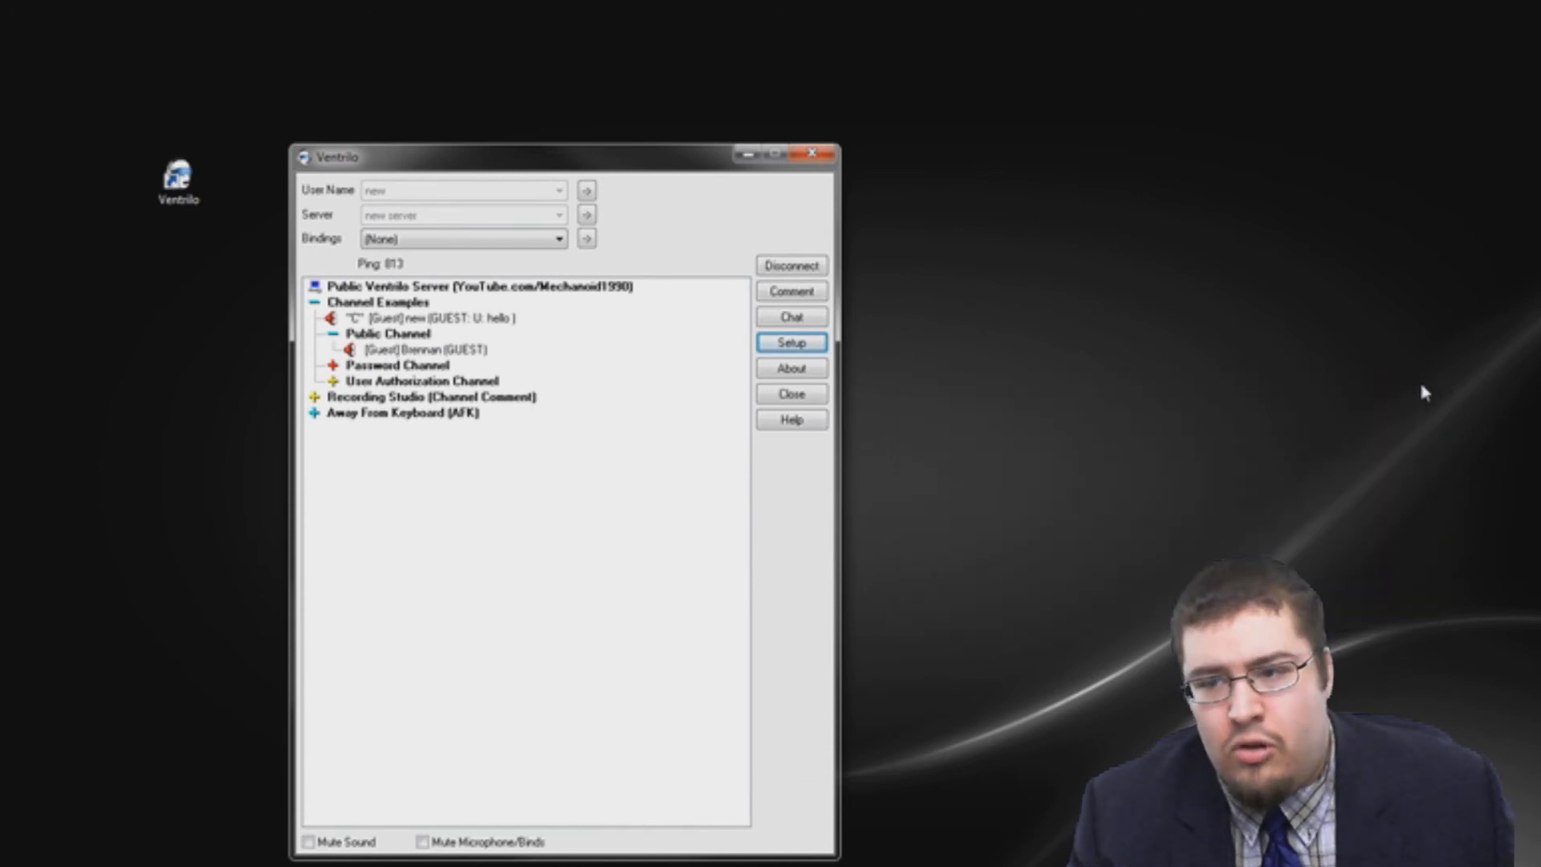
{"action": "right_click", "coordinate": [452, 353]}
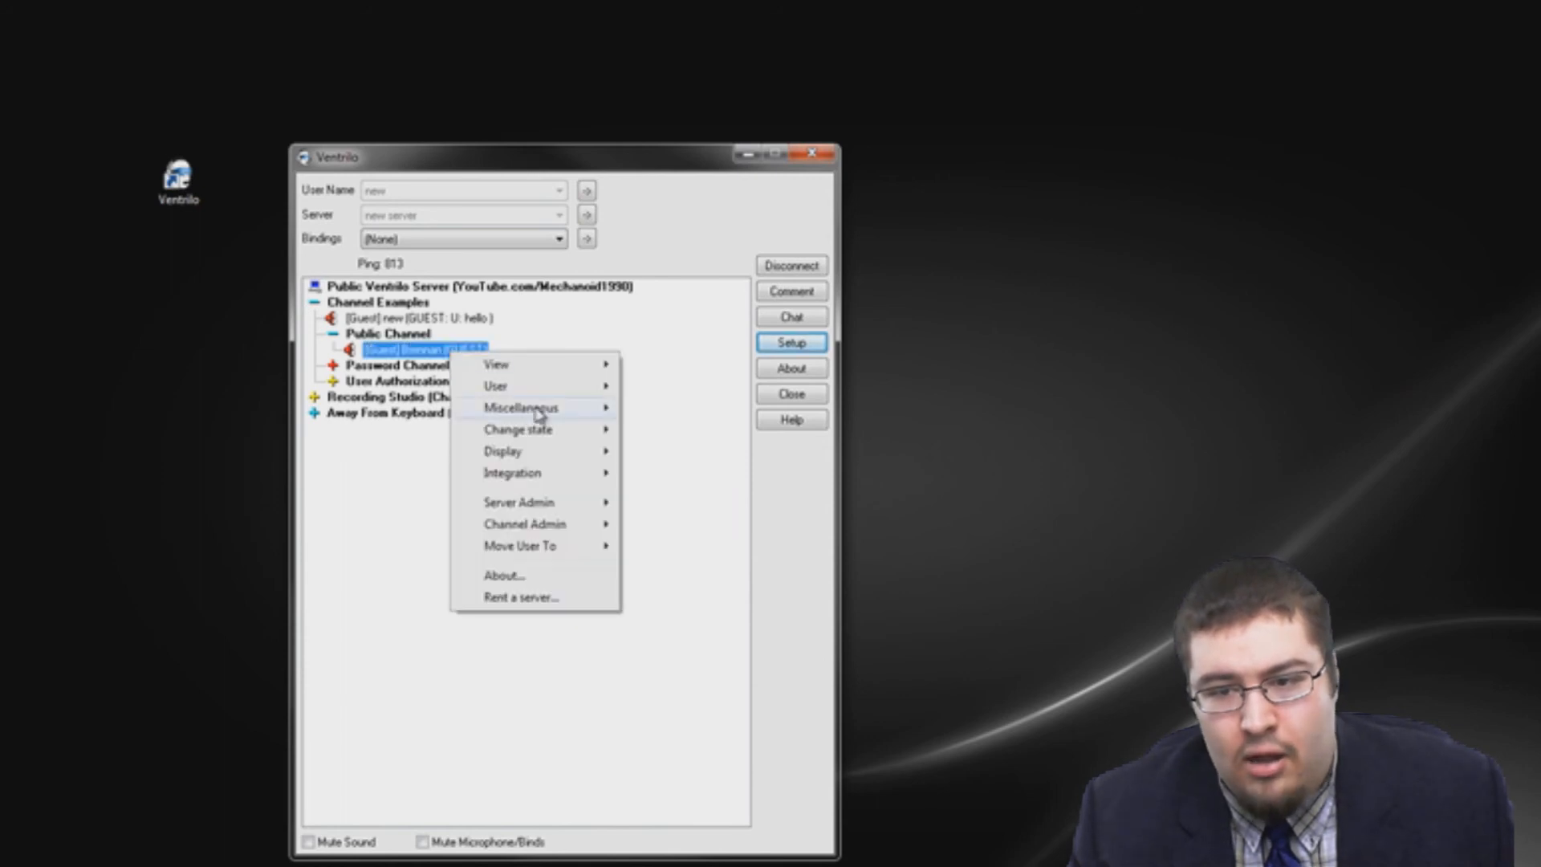
{"action": "mouse_move", "coordinate": [537, 412]}
{"action": "left_click", "coordinate": [674, 407]}
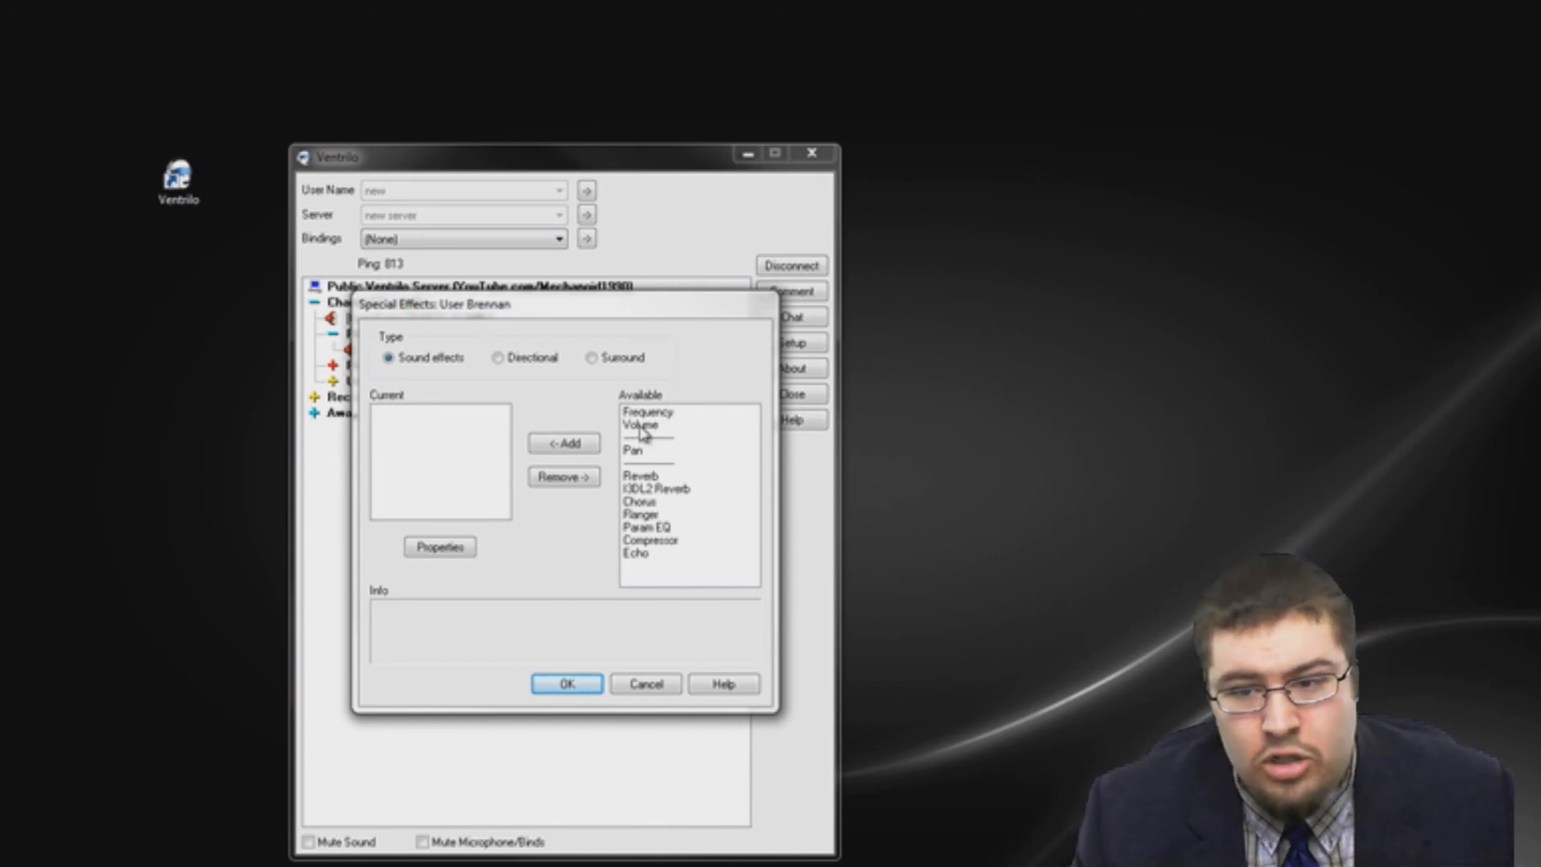
{"action": "left_click", "coordinate": [642, 426]}
{"action": "left_click", "coordinate": [595, 446]}
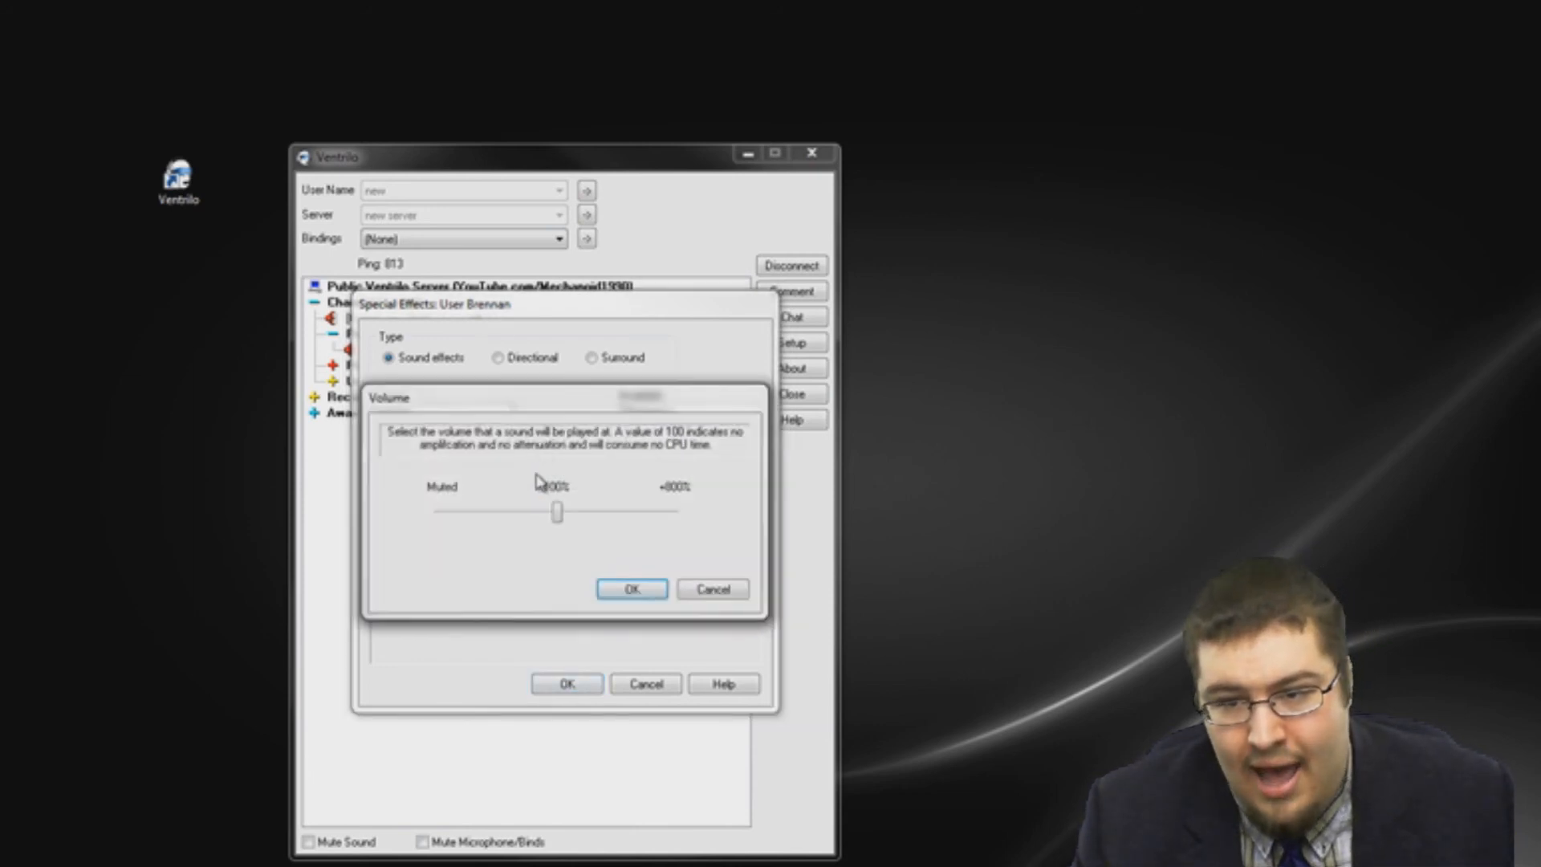
Try lower and higher volumes for the guest user, settle on 107%, and save the user's special effects
{"action": "left_click_drag", "start_coordinate": [561, 412], "coordinate": [550, 471]}
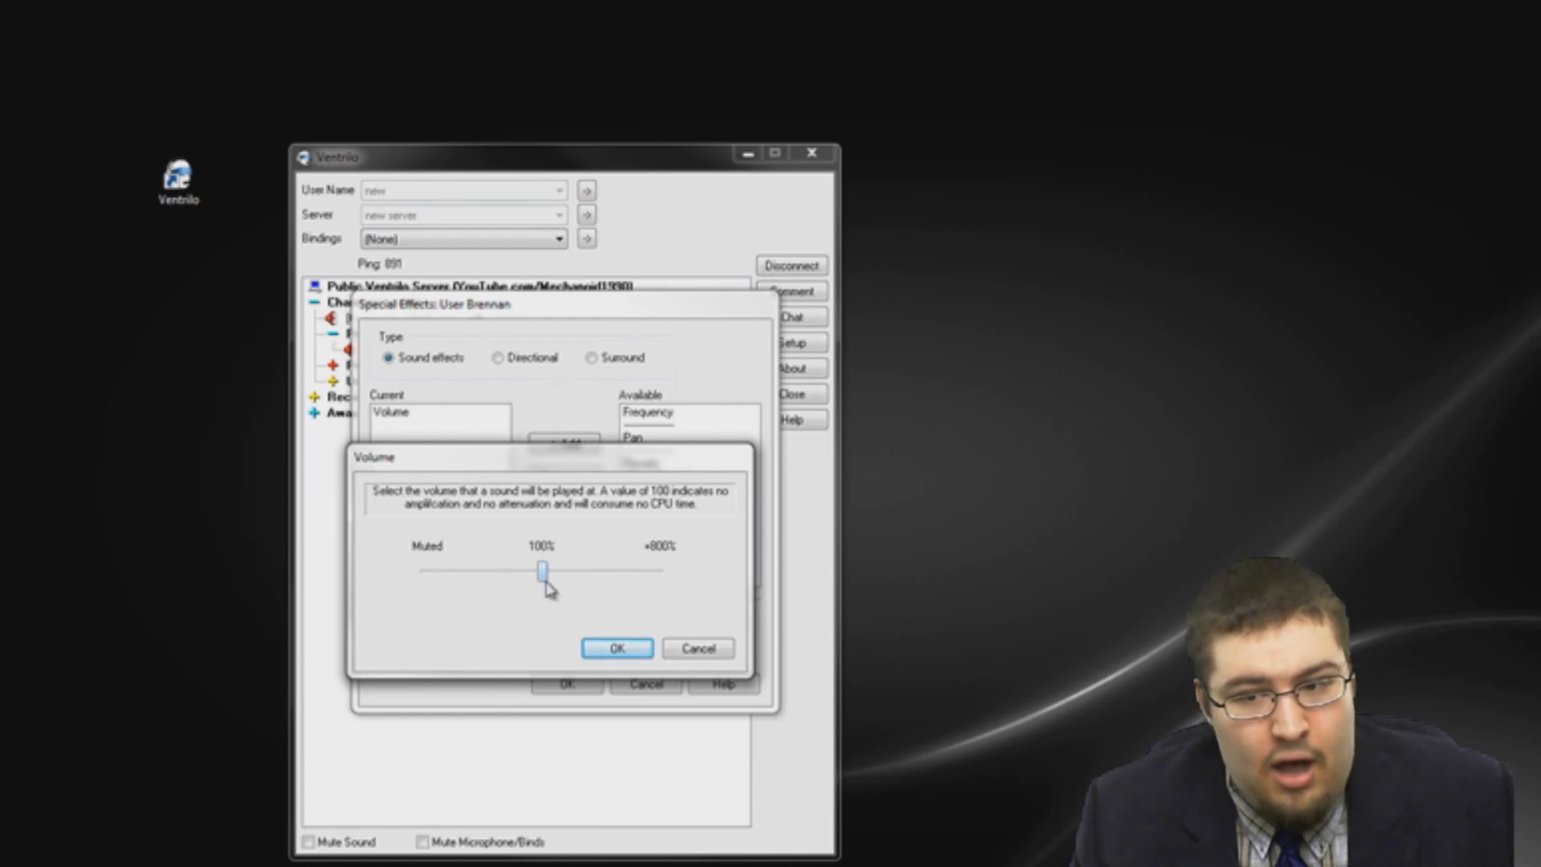
{"action": "left_click_drag", "start_coordinate": [544, 588], "coordinate": [498, 583]}
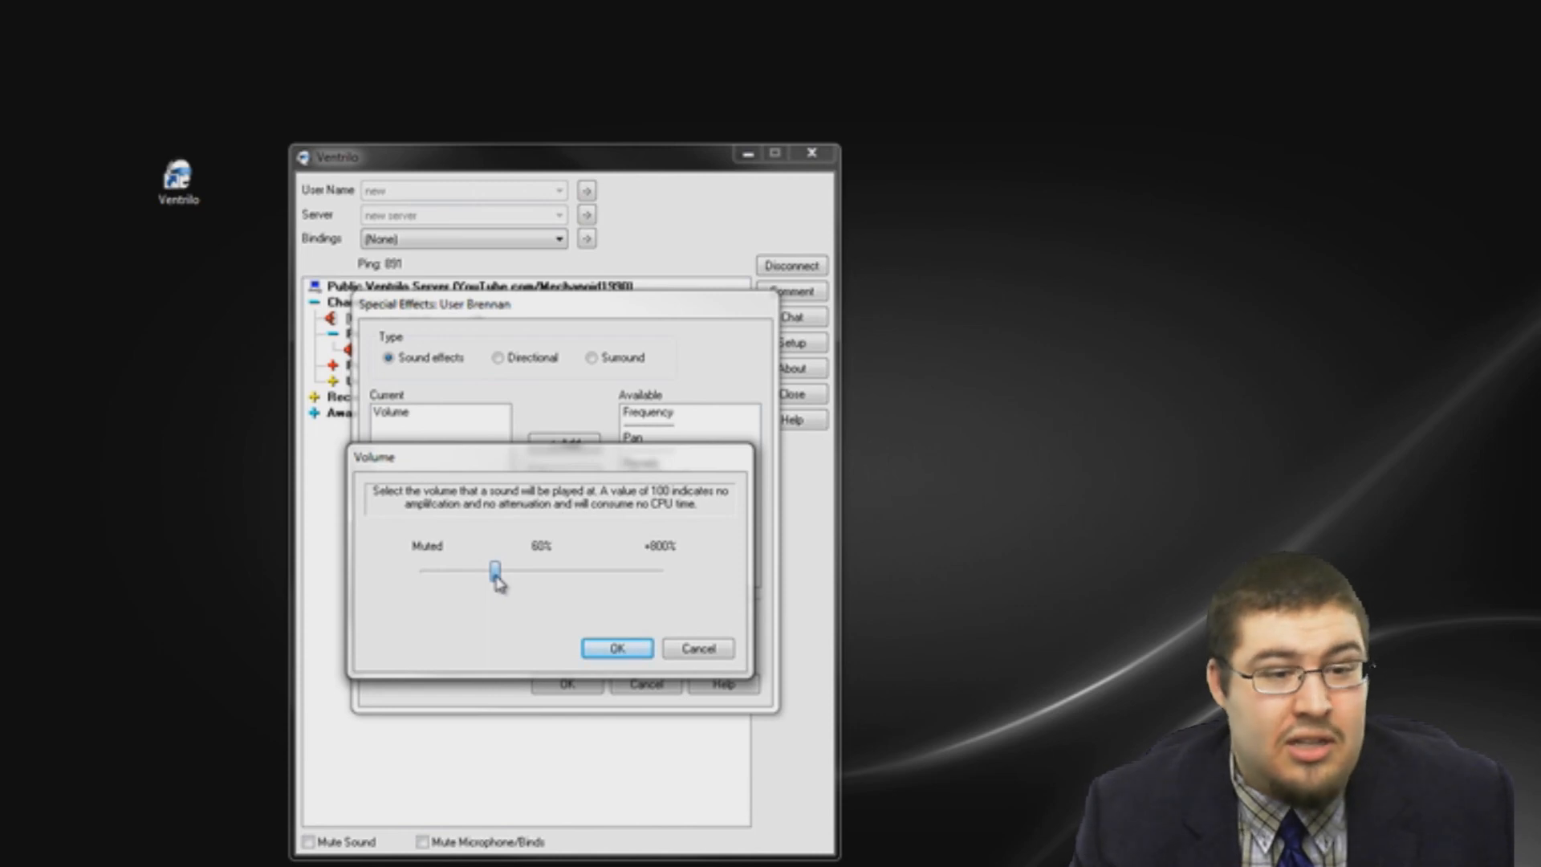
{"action": "left_click_drag", "start_coordinate": [497, 584], "coordinate": [598, 598]}
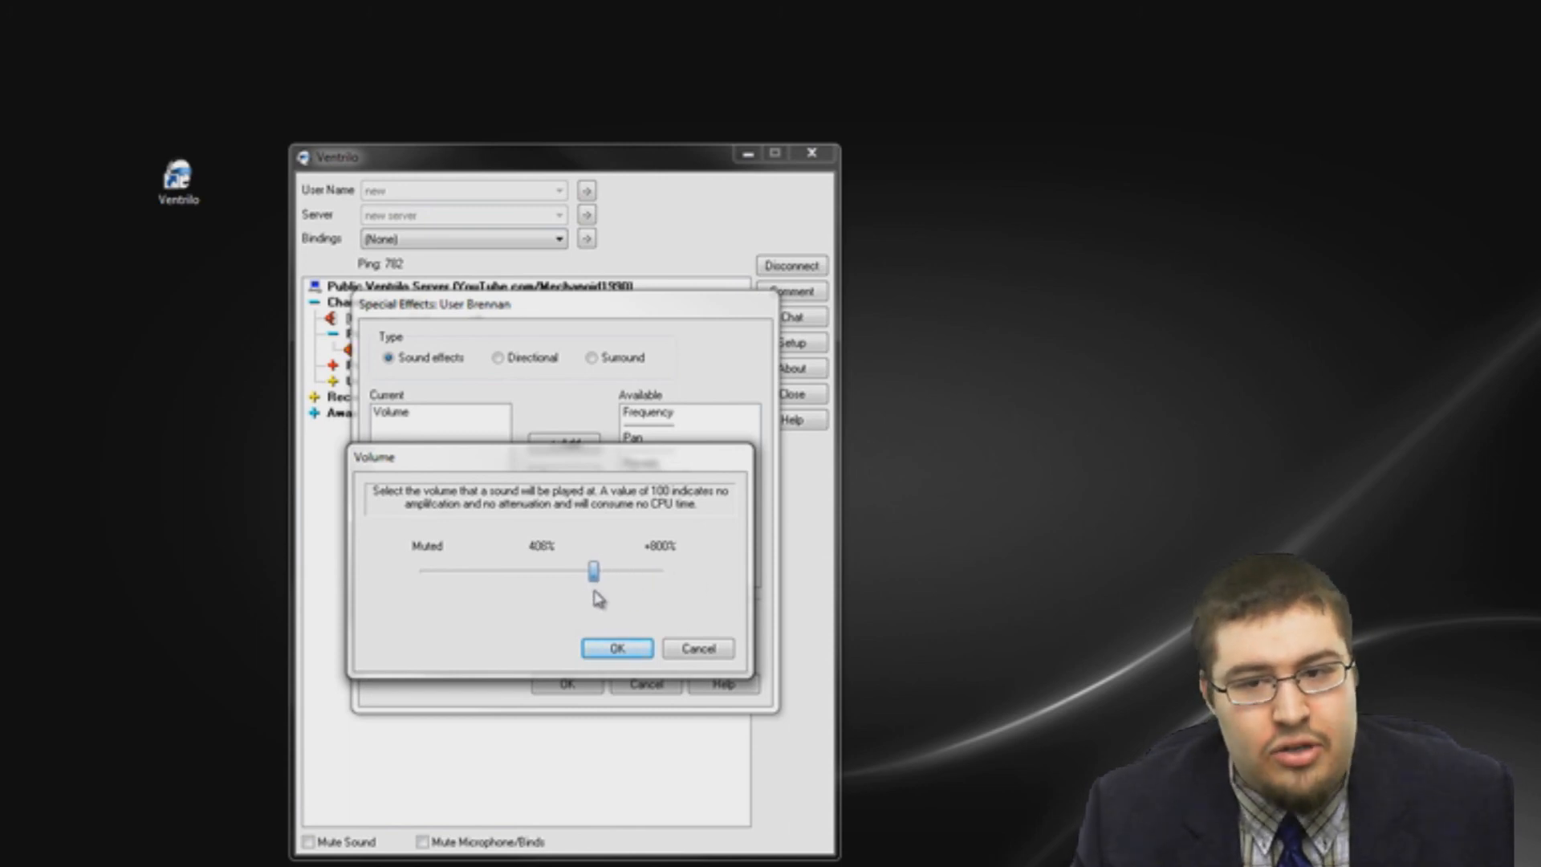
{"action": "left_click_drag", "start_coordinate": [597, 598], "coordinate": [548, 604]}
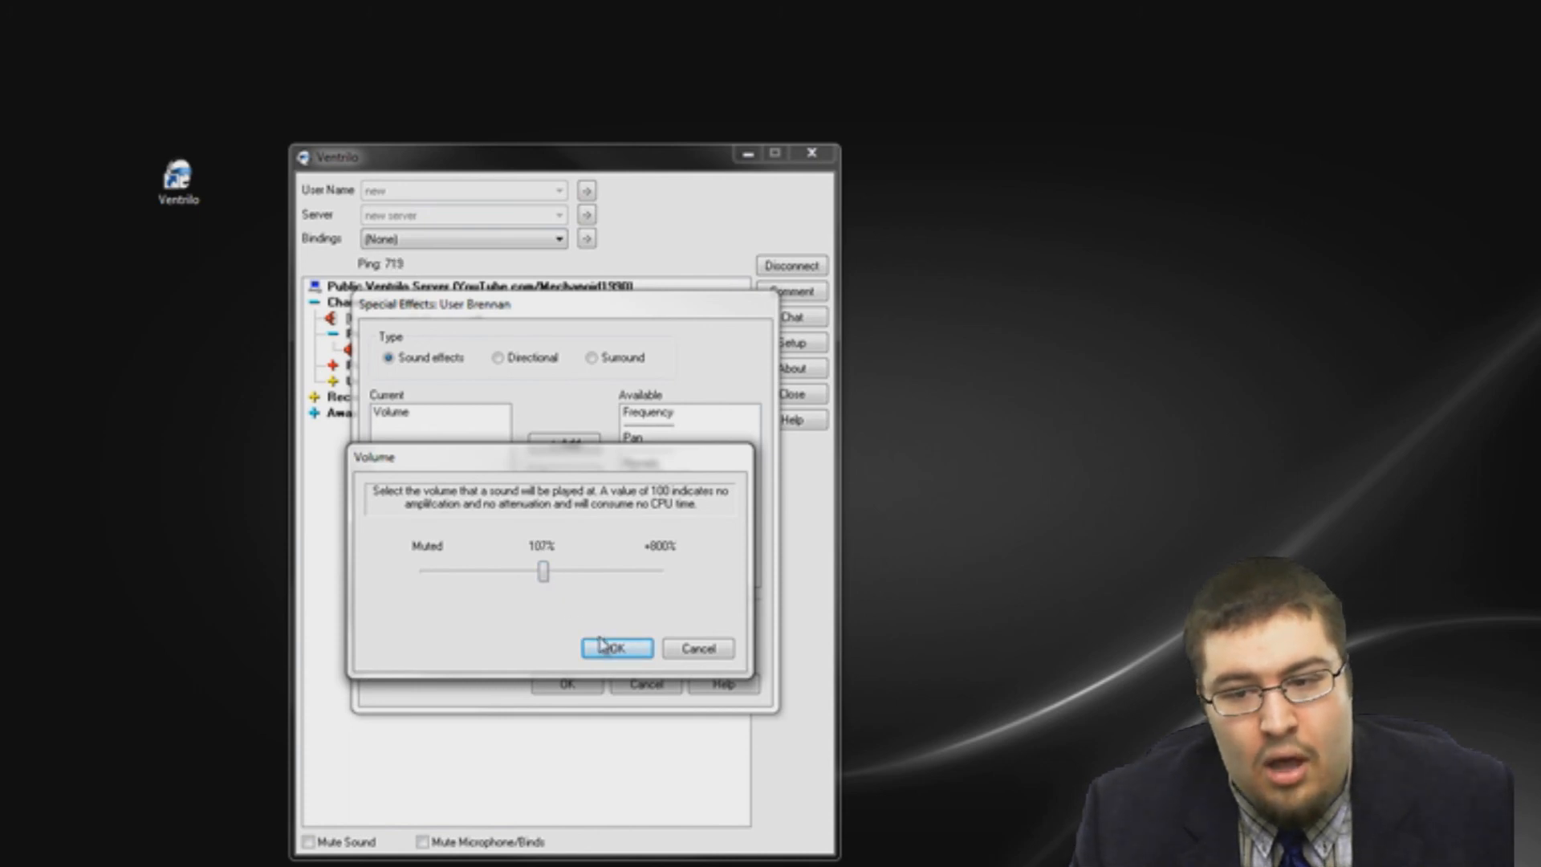
{"action": "left_click", "coordinate": [616, 655]}
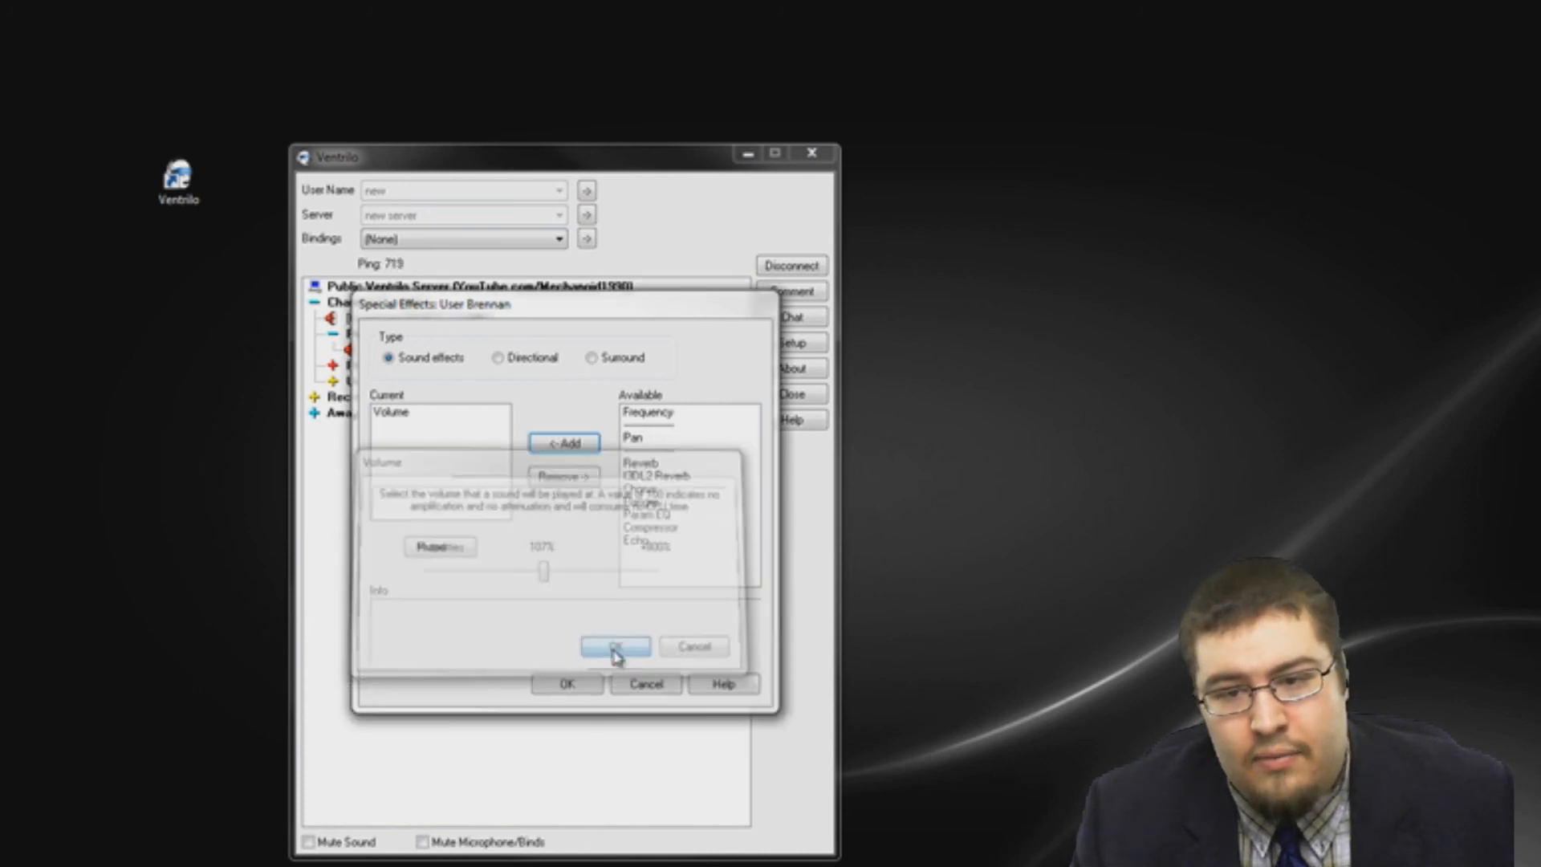
{"action": "left_click", "coordinate": [569, 682]}
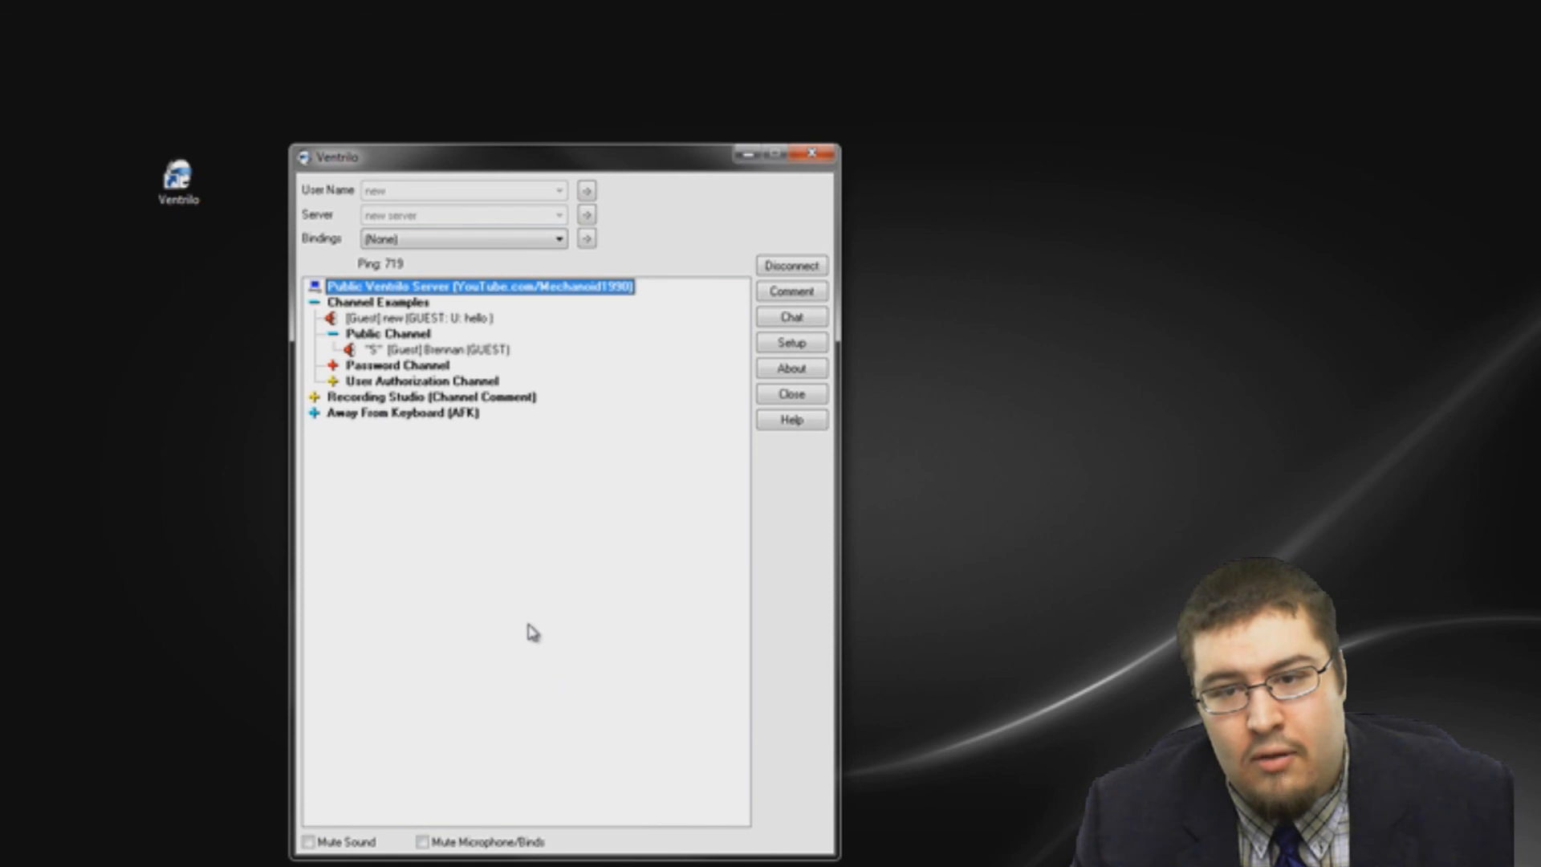
Add a Volume special effect of about 261% for the whole server and save it
{"action": "right_click", "coordinate": [391, 290]}
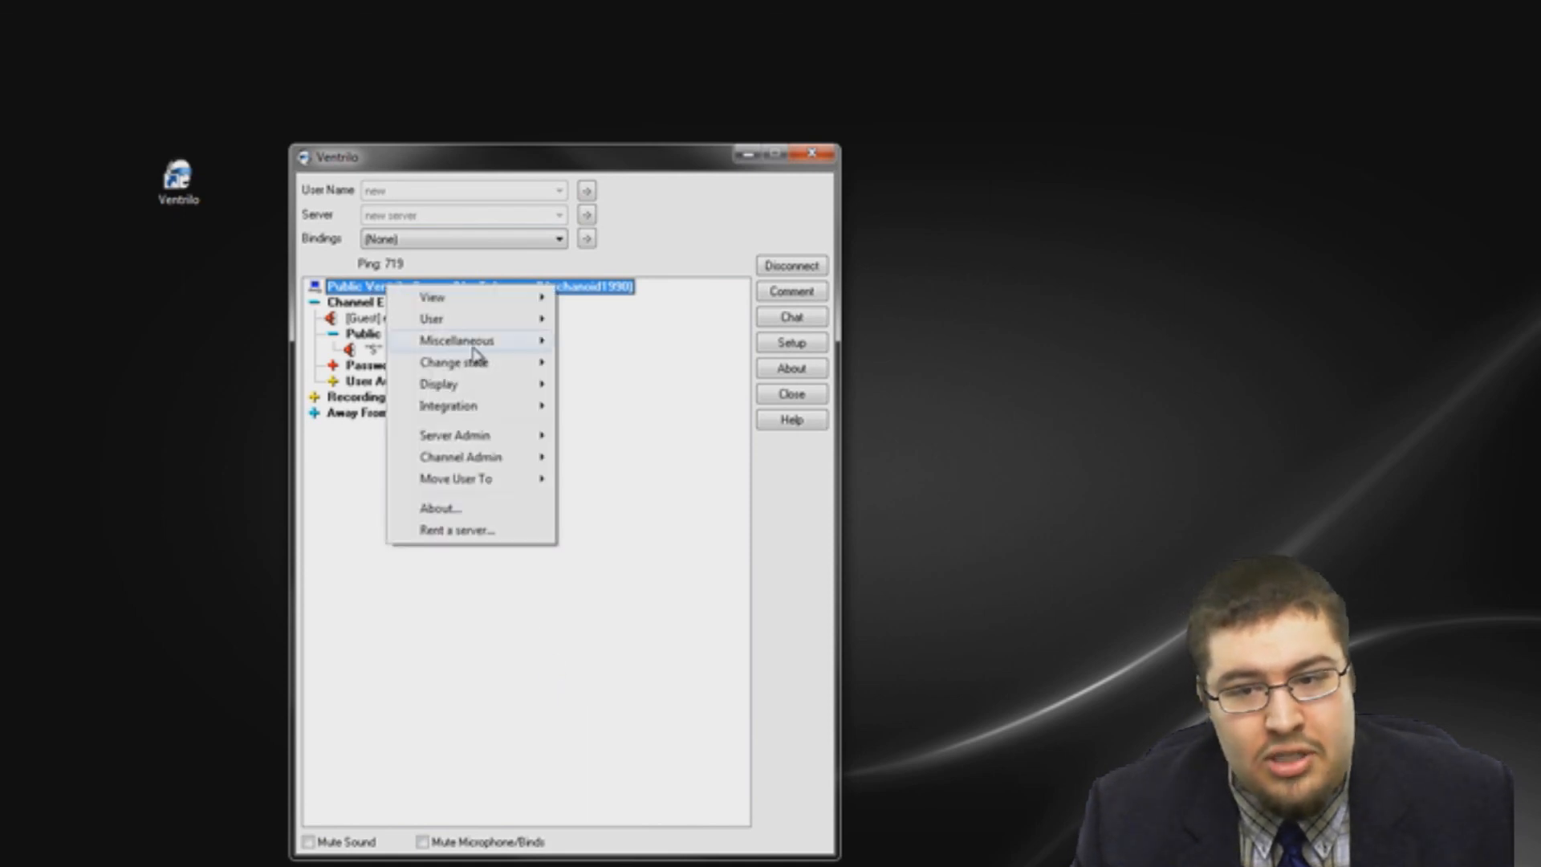
{"action": "mouse_move", "coordinate": [474, 347]}
{"action": "left_click", "coordinate": [594, 342]}
{"action": "left_click", "coordinate": [640, 424]}
{"action": "left_click", "coordinate": [564, 443]}
{"action": "left_click_drag", "start_coordinate": [553, 514], "coordinate": [585, 518]}
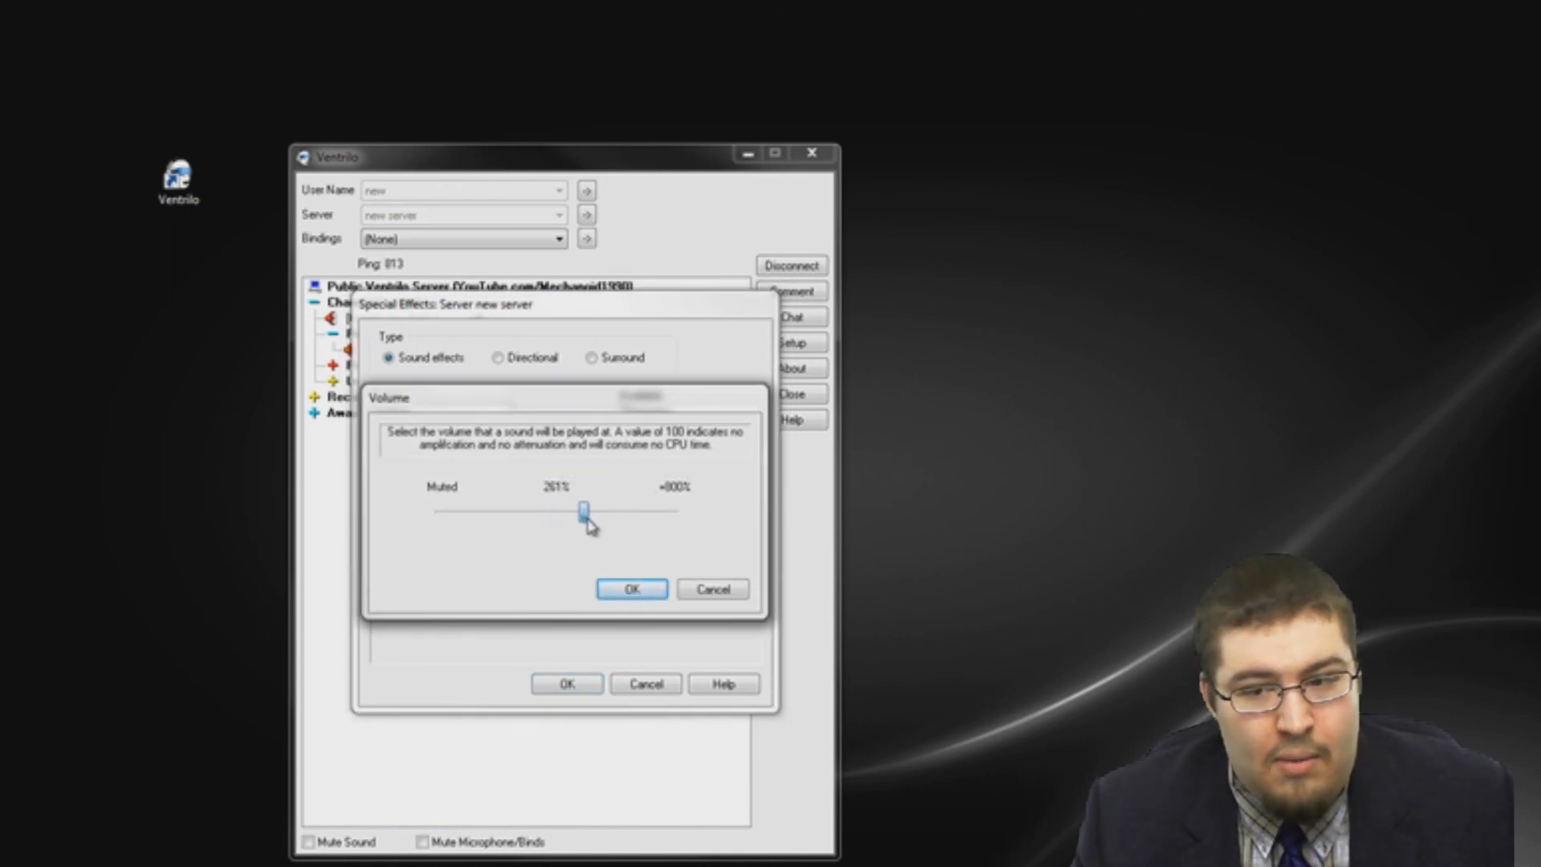
{"action": "left_click", "coordinate": [631, 589]}
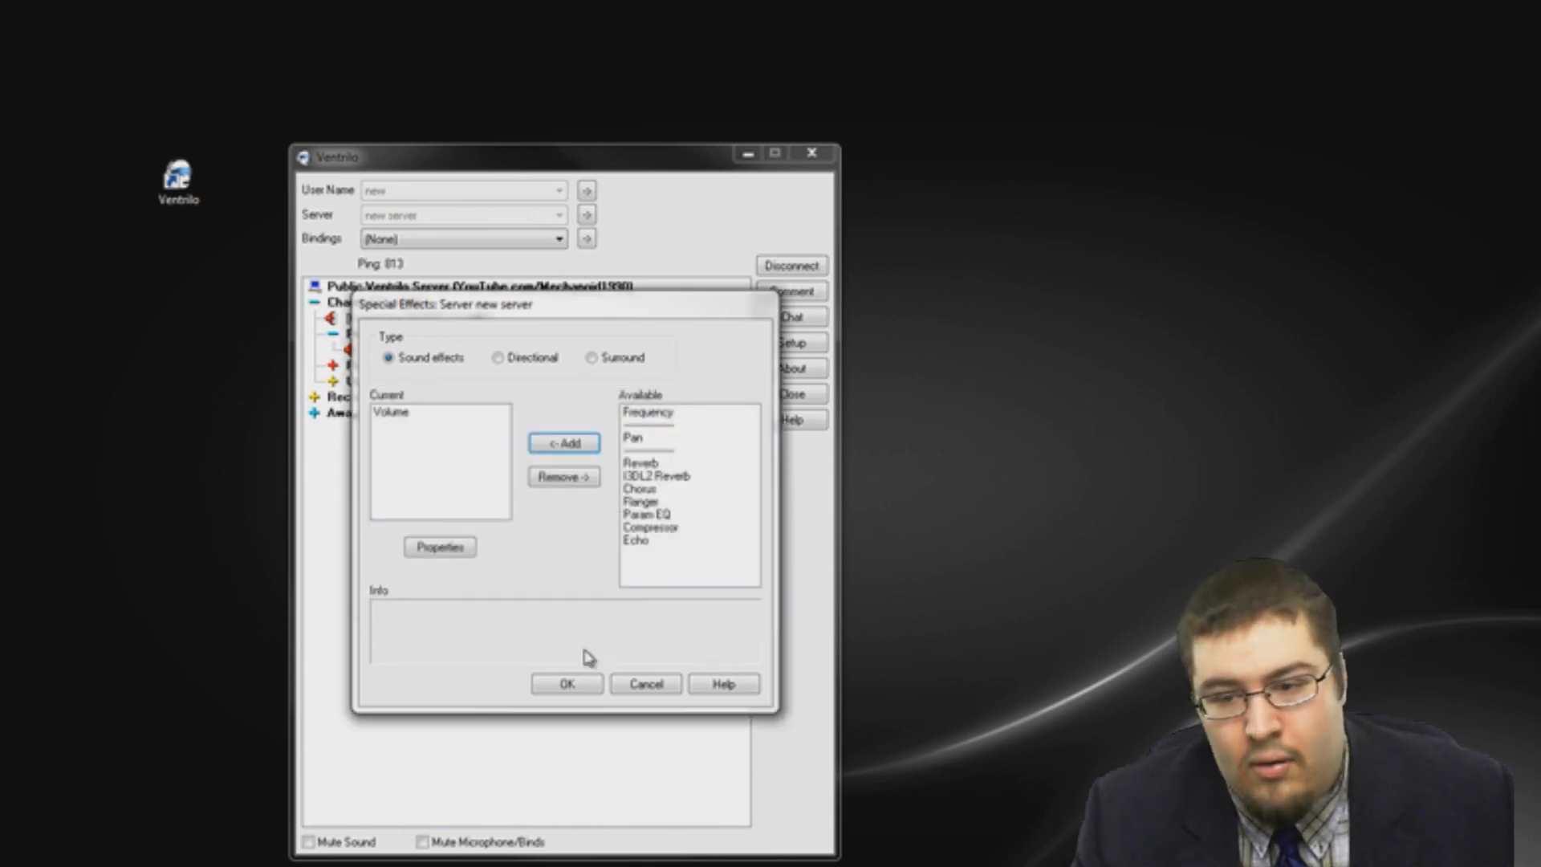
{"action": "left_click", "coordinate": [568, 684]}
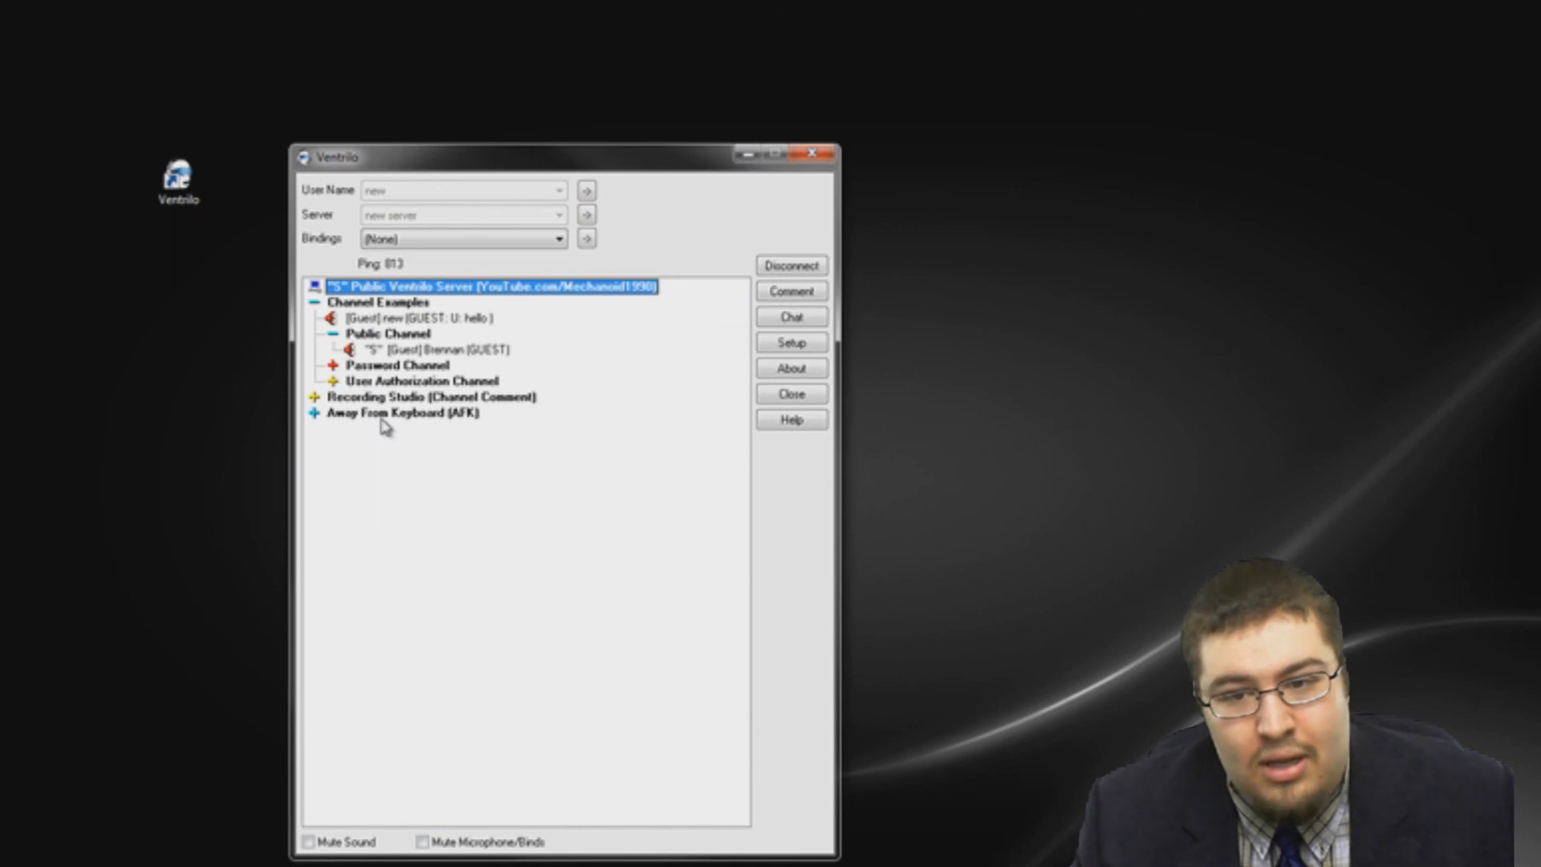
Add a Volume special effect for the Public Channel, set it to 0%, and save it
{"action": "left_click", "coordinate": [393, 334]}
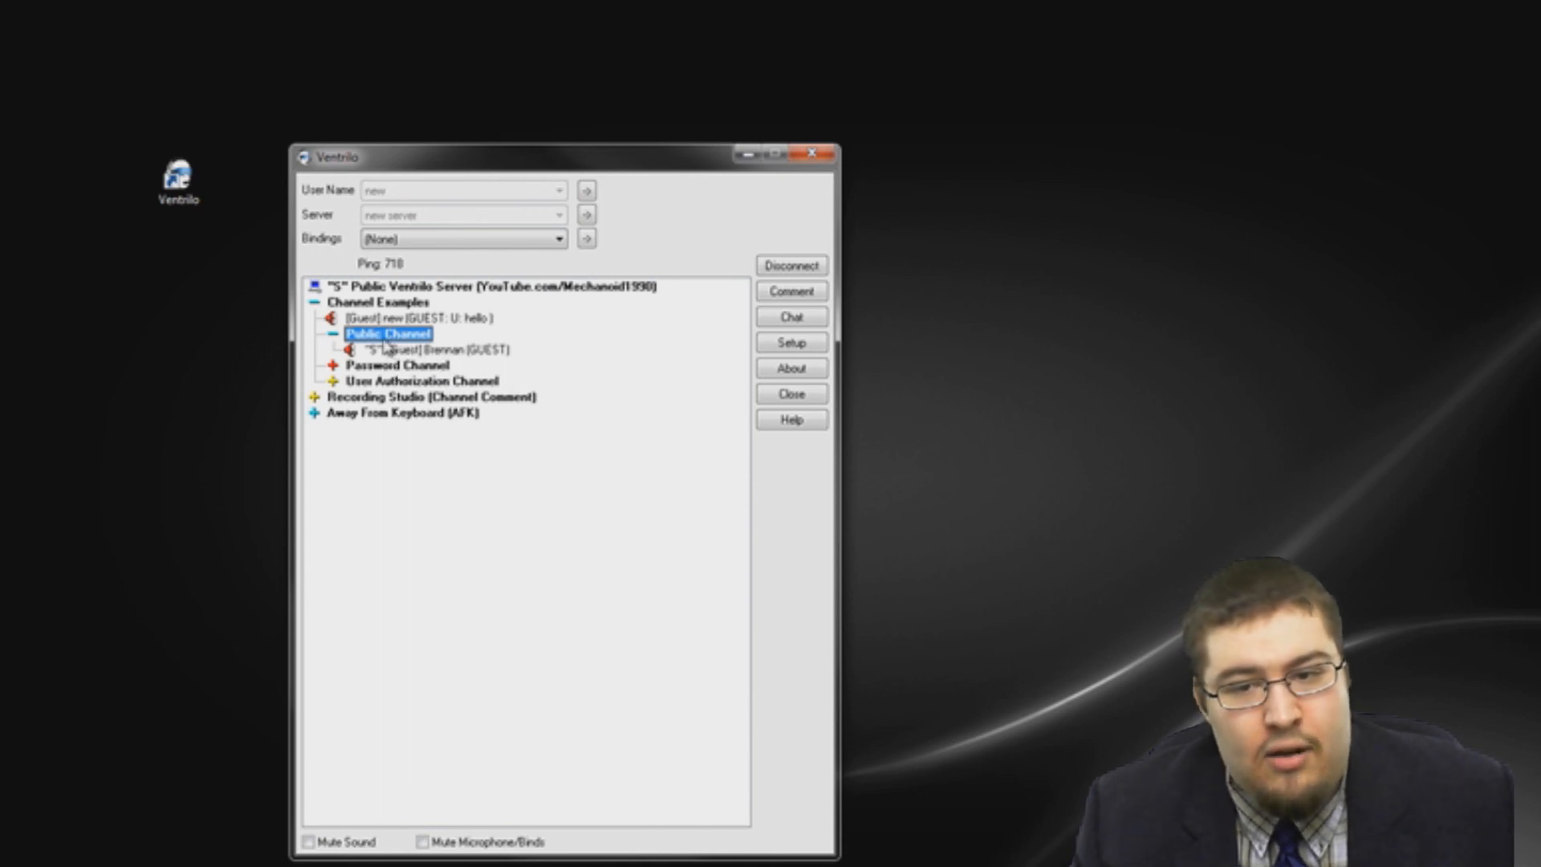
{"action": "right_click", "coordinate": [389, 339]}
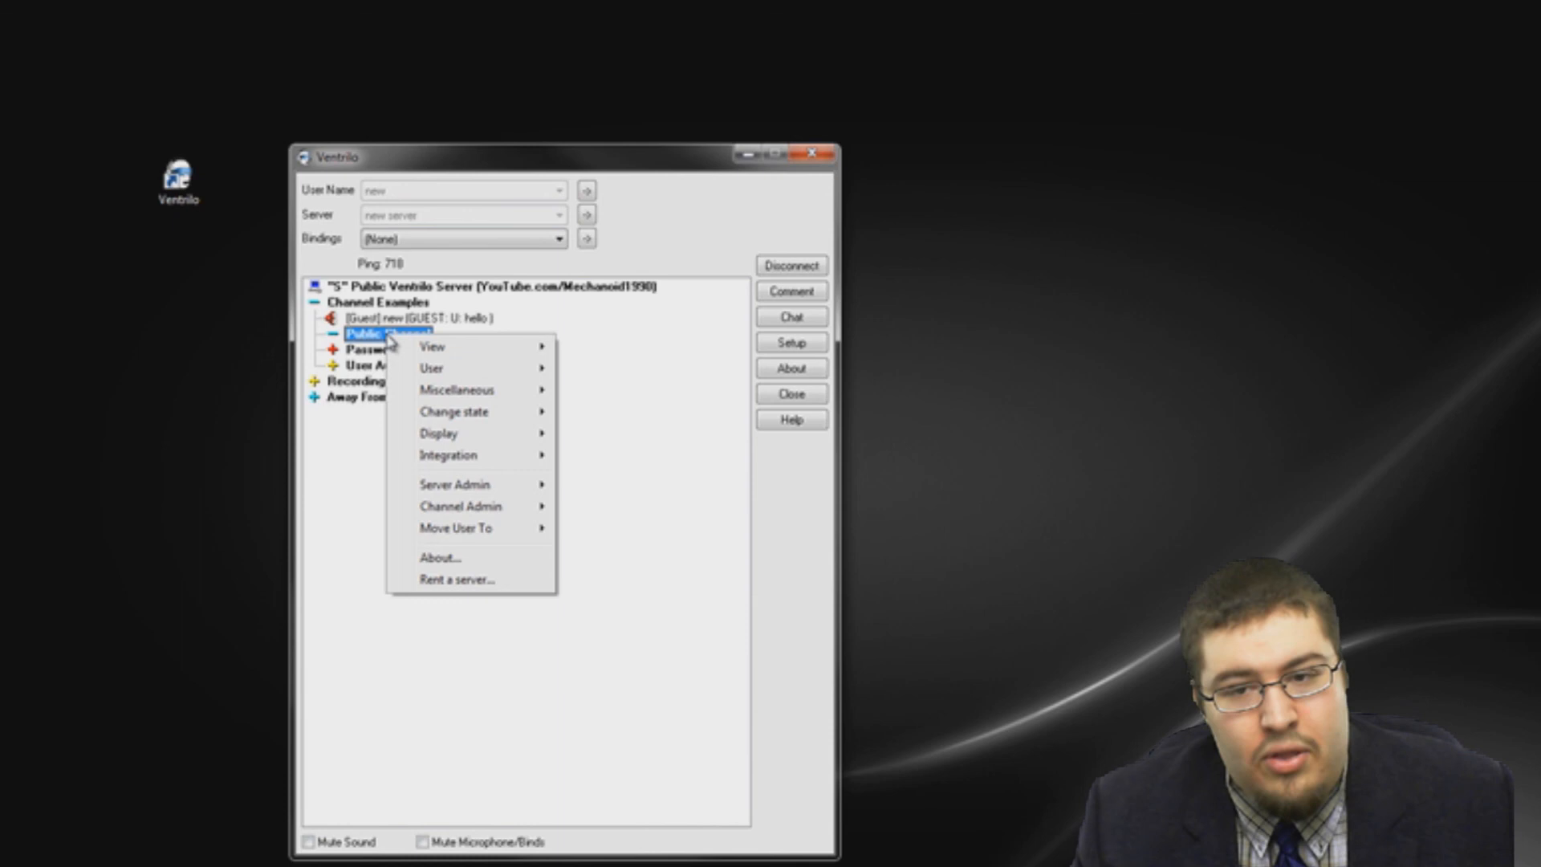
{"action": "mouse_move", "coordinate": [512, 391]}
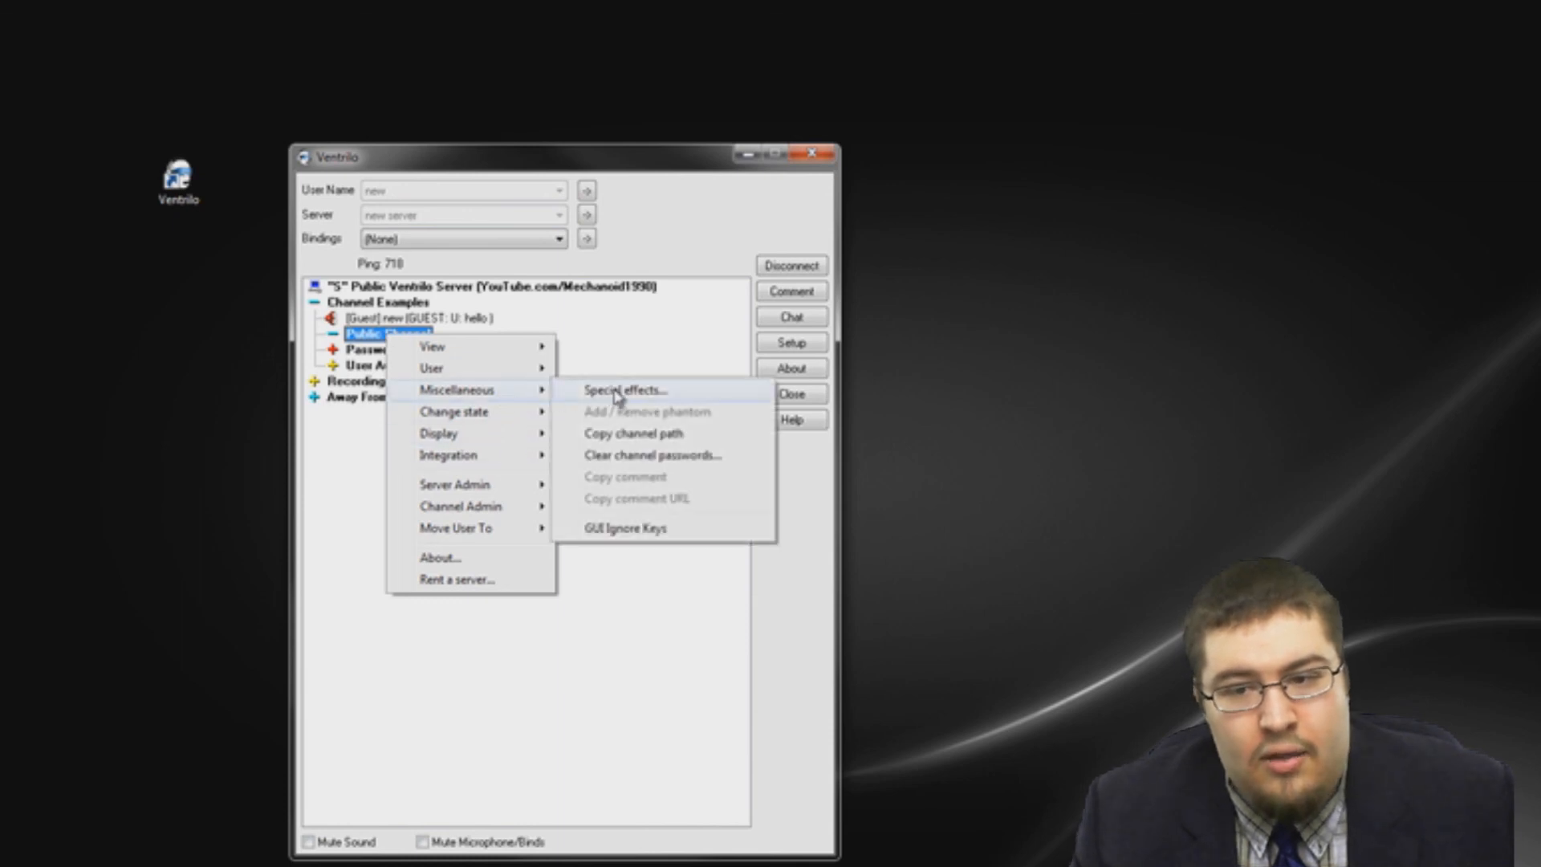
{"action": "left_click", "coordinate": [617, 392]}
{"action": "left_click", "coordinate": [638, 425]}
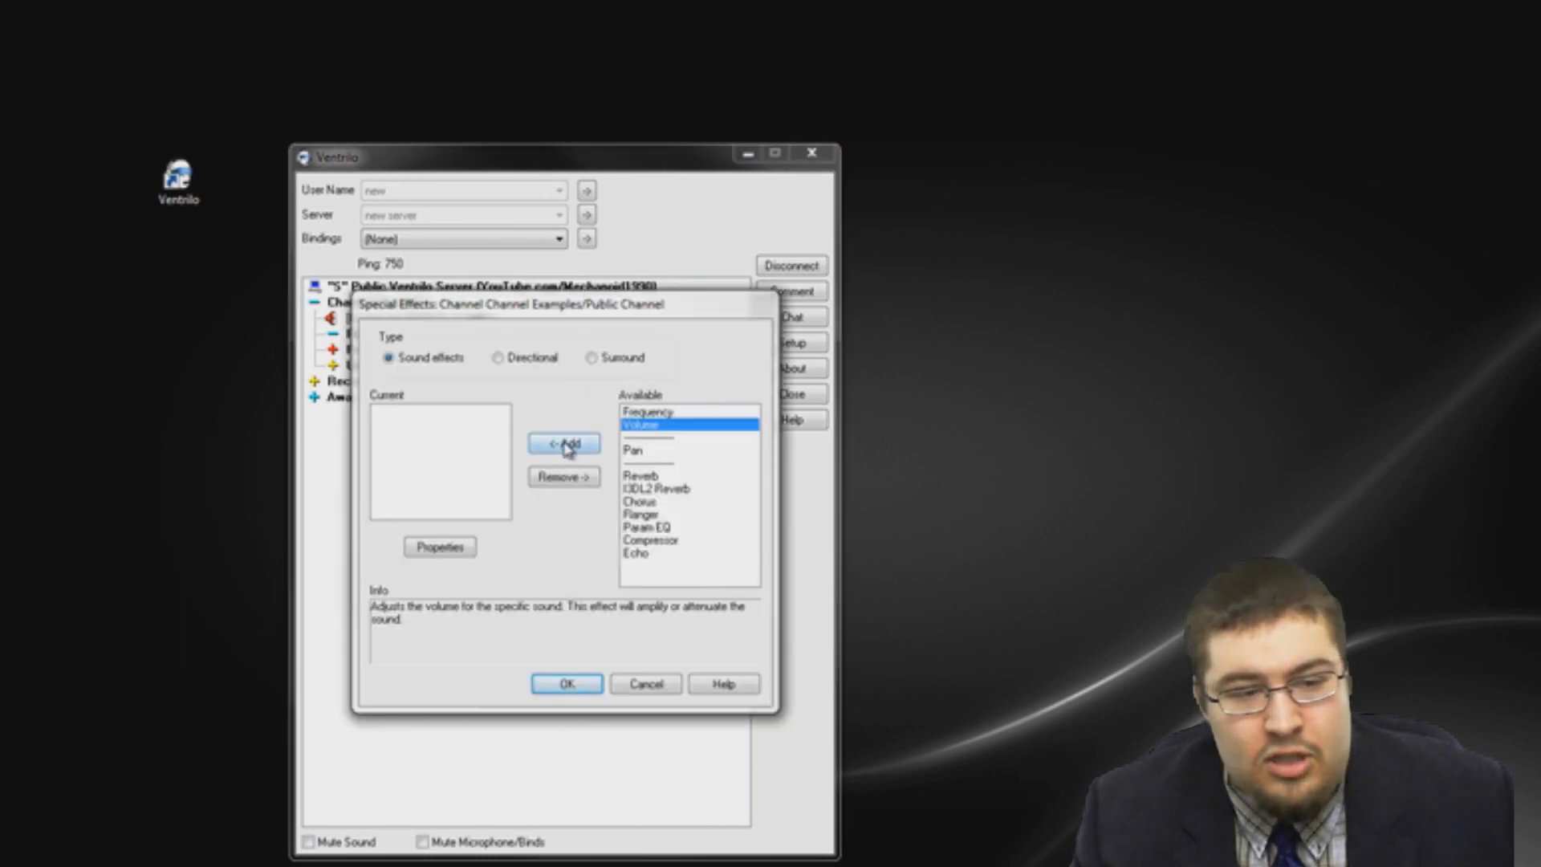
{"action": "left_click", "coordinate": [569, 443]}
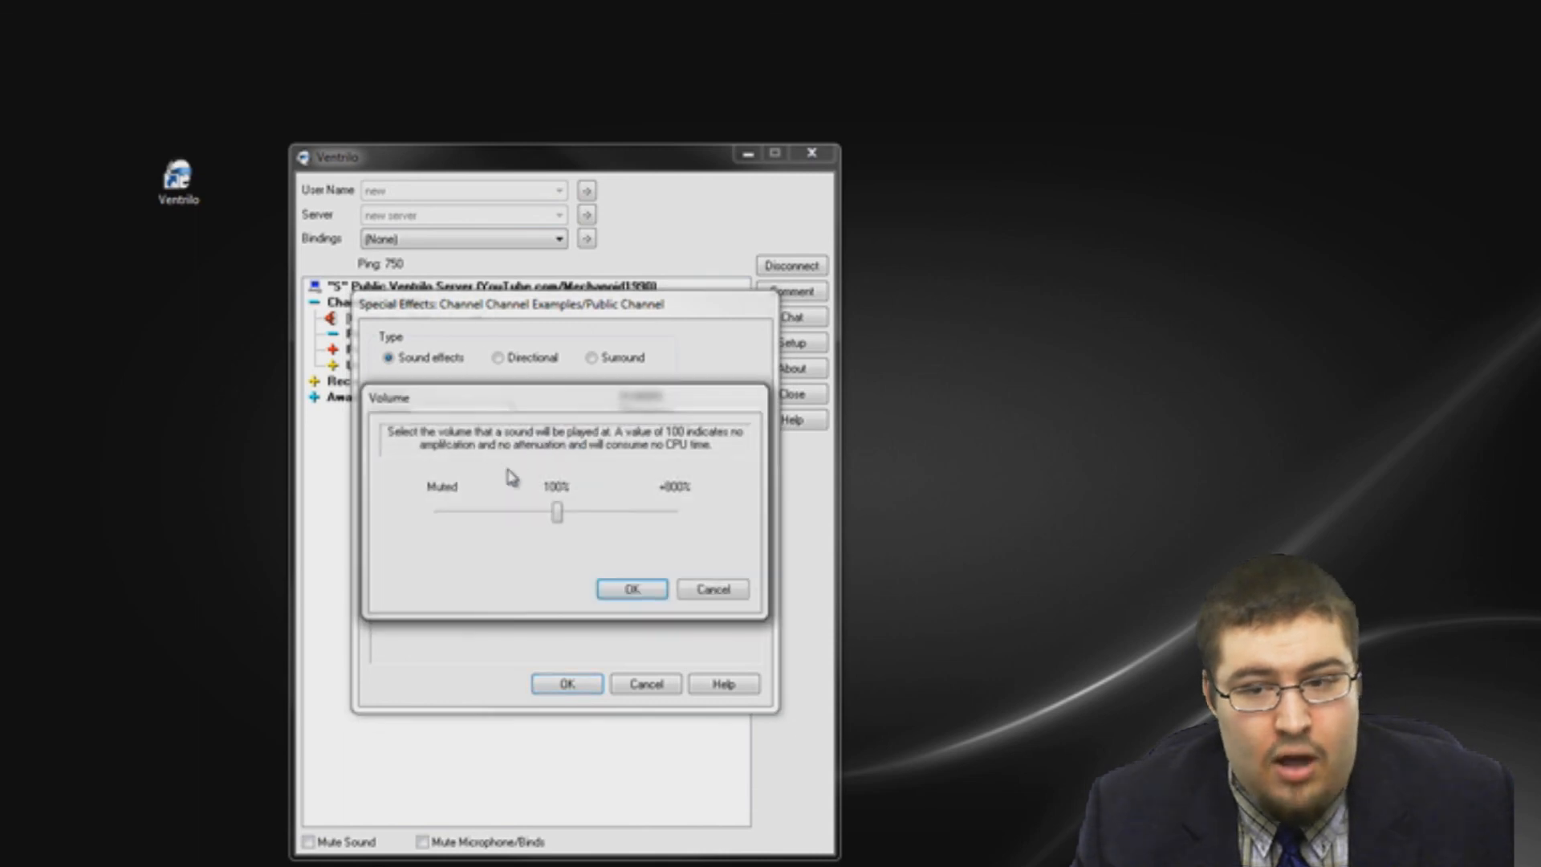
{"action": "left_click_drag", "start_coordinate": [560, 512], "coordinate": [333, 527]}
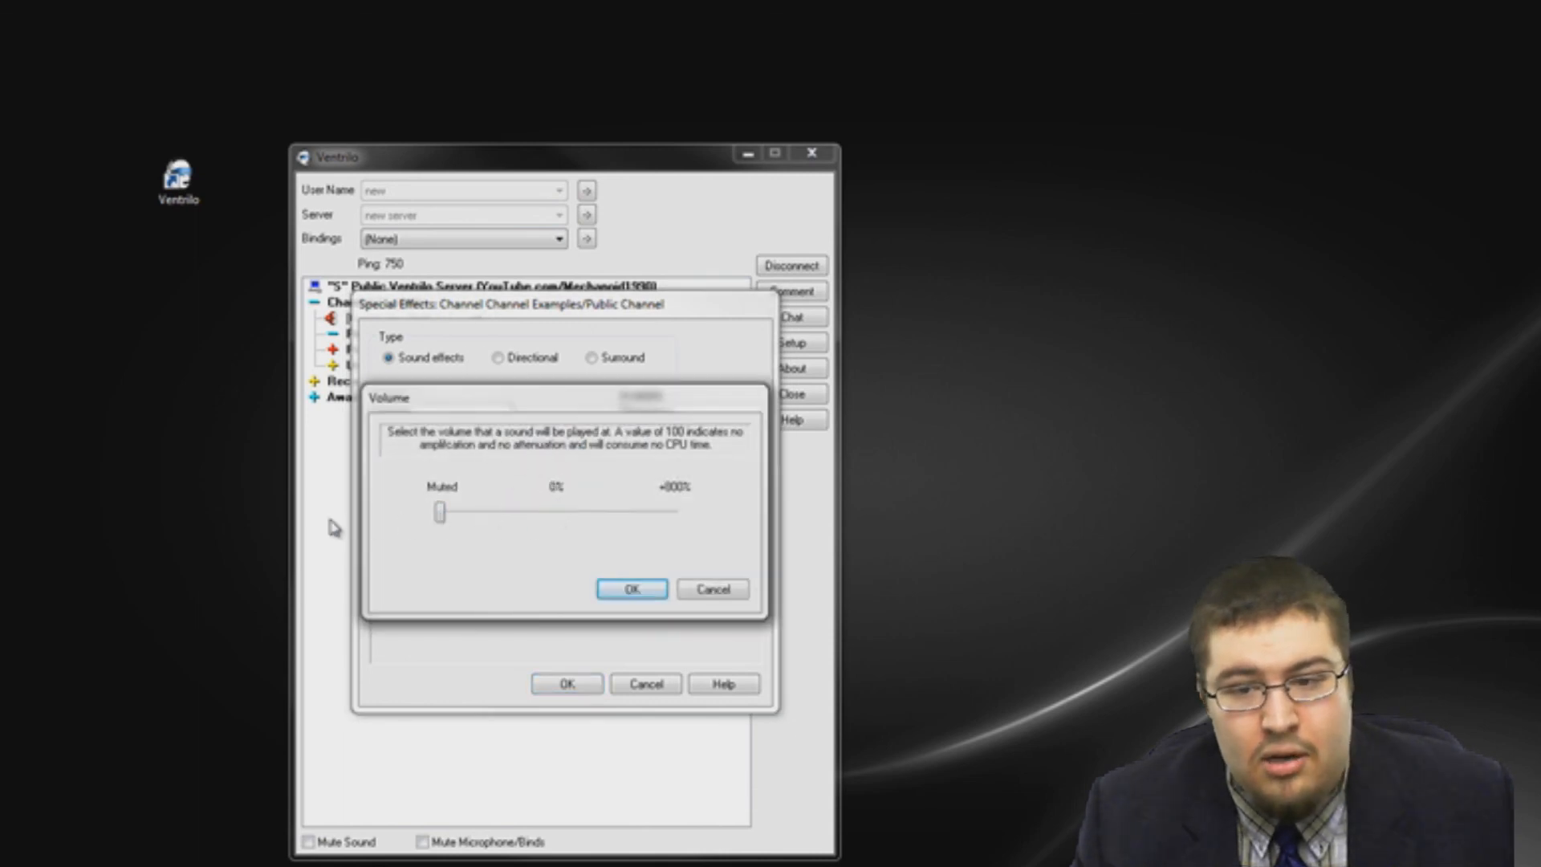
{"action": "left_click", "coordinate": [649, 591]}
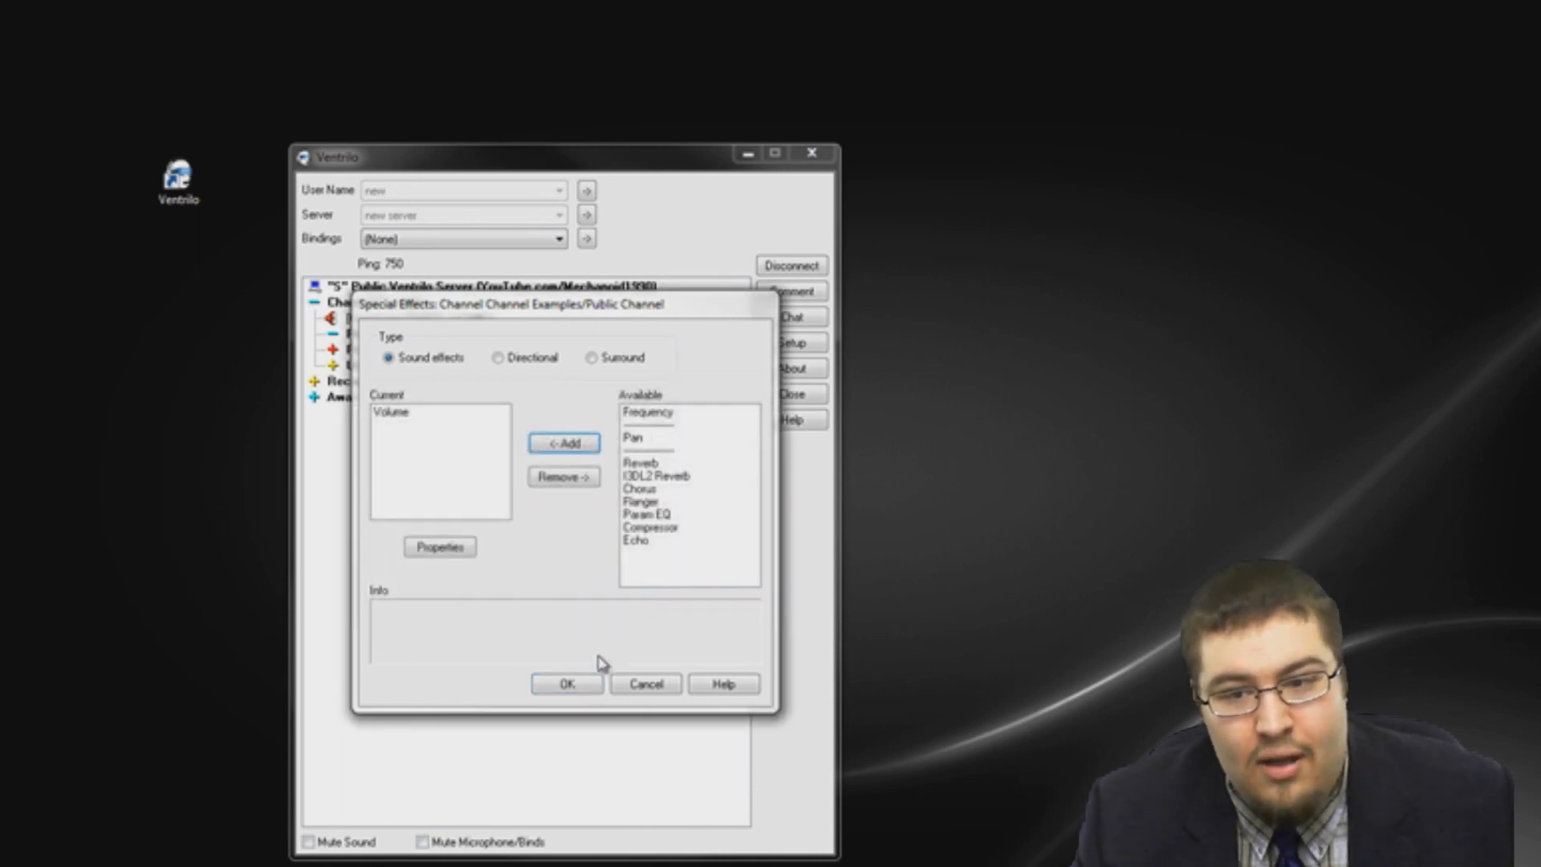
{"action": "left_click", "coordinate": [567, 686]}
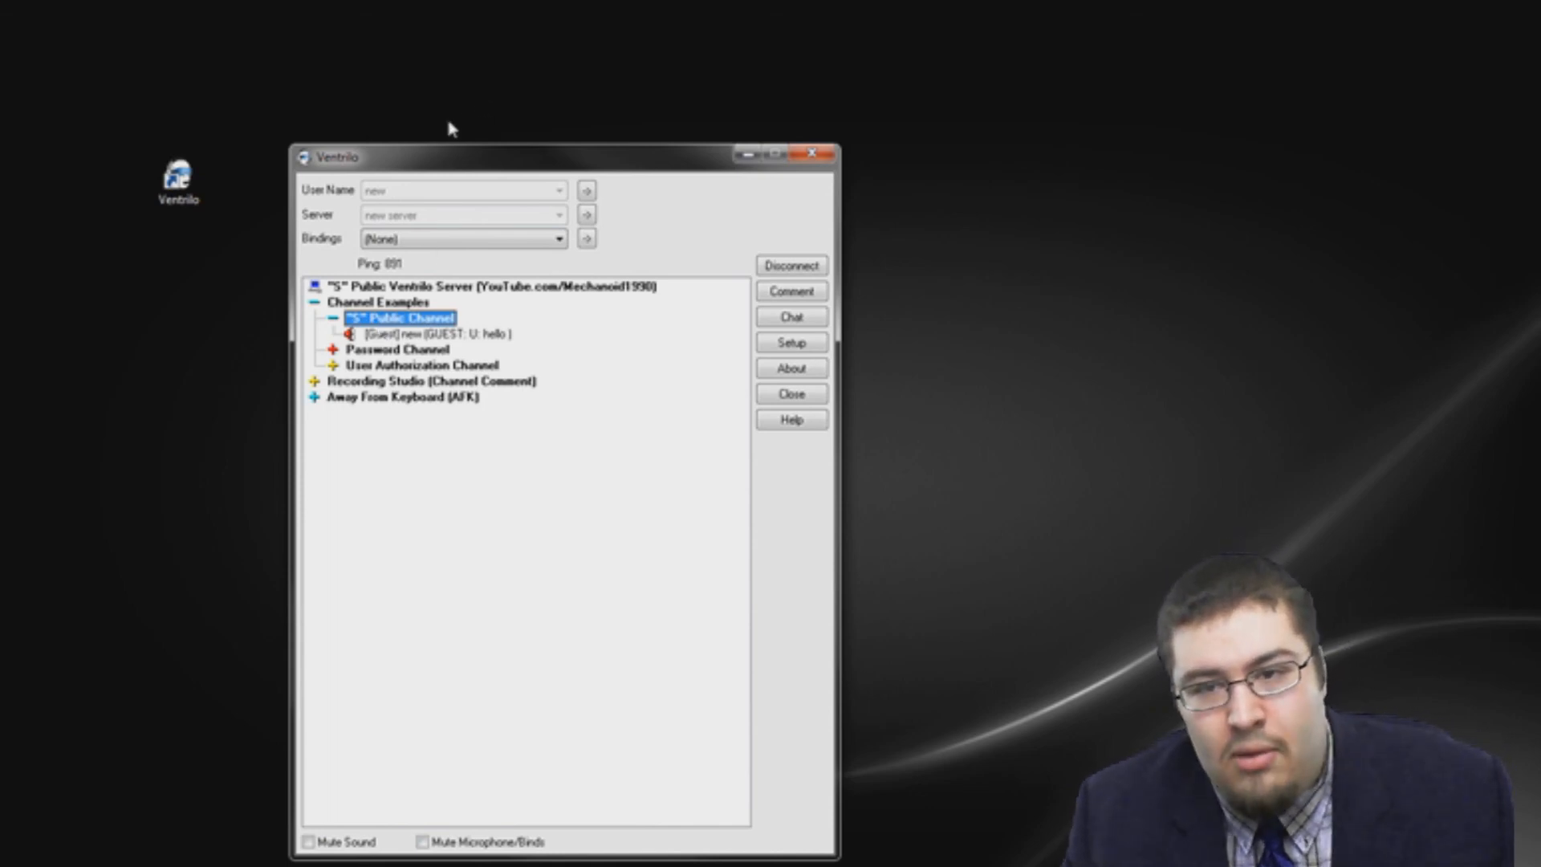
Move the main window higher on the desktop, try Mute Sound, and enable Mute Microphone/Binds
{"action": "left_click_drag", "start_coordinate": [421, 162], "coordinate": [418, 138]}
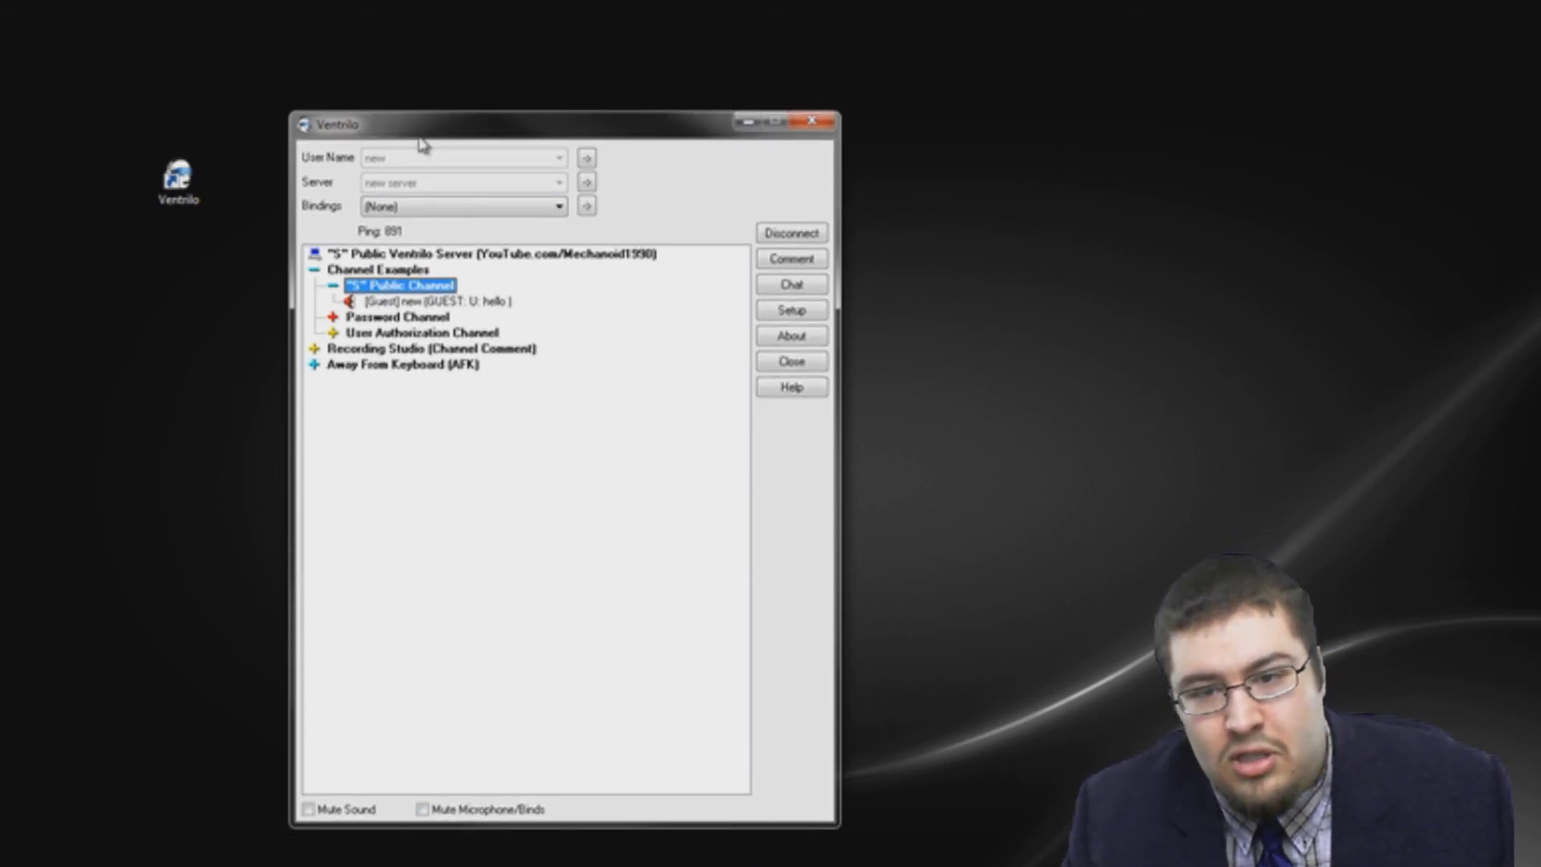
{"action": "left_click", "coordinate": [331, 814]}
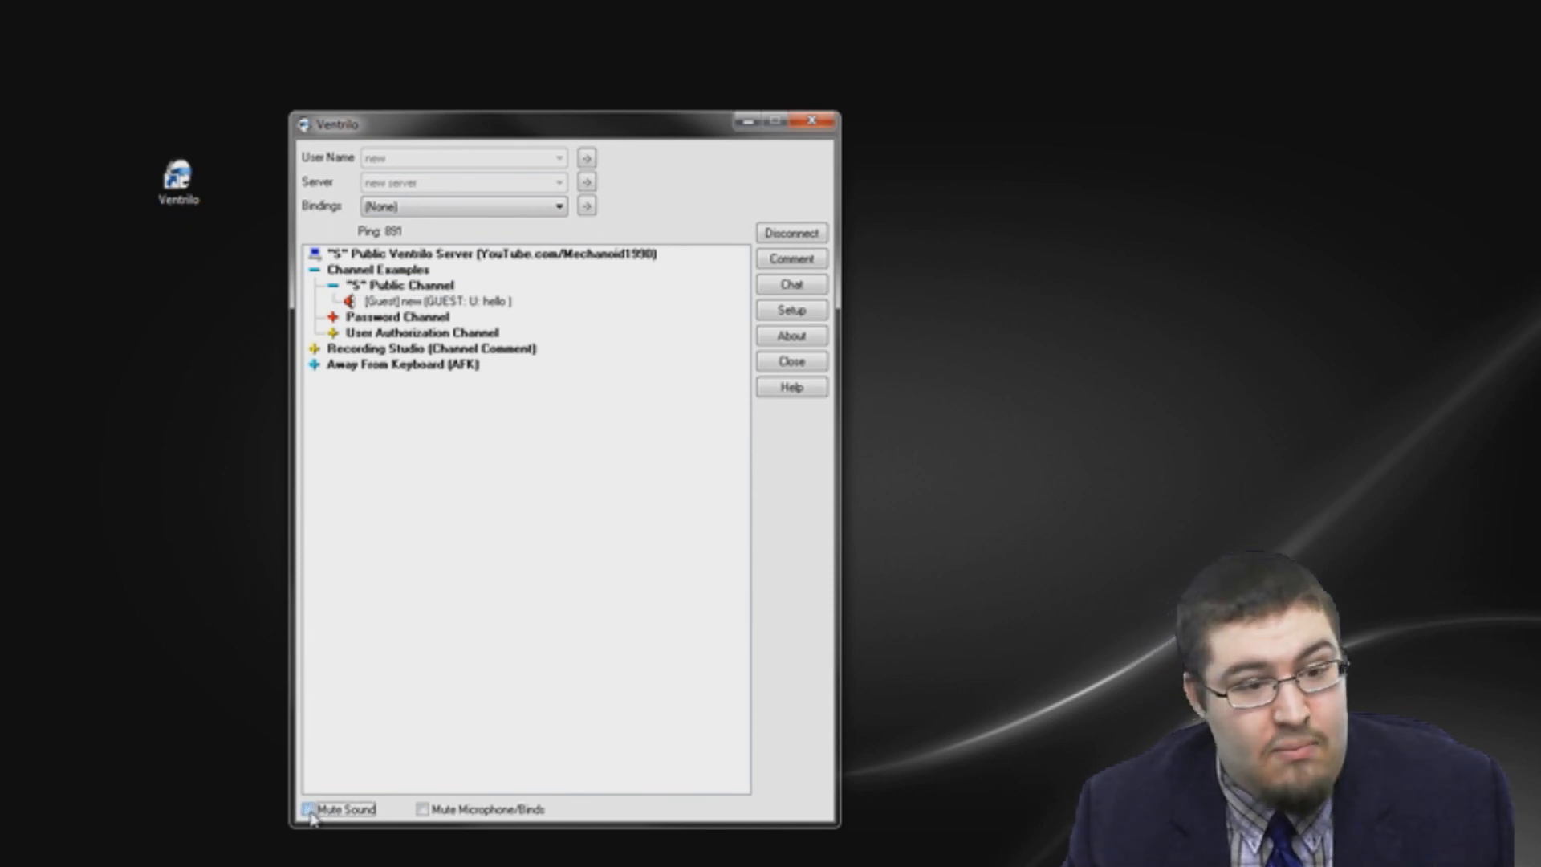
{"action": "left_click", "coordinate": [474, 813]}
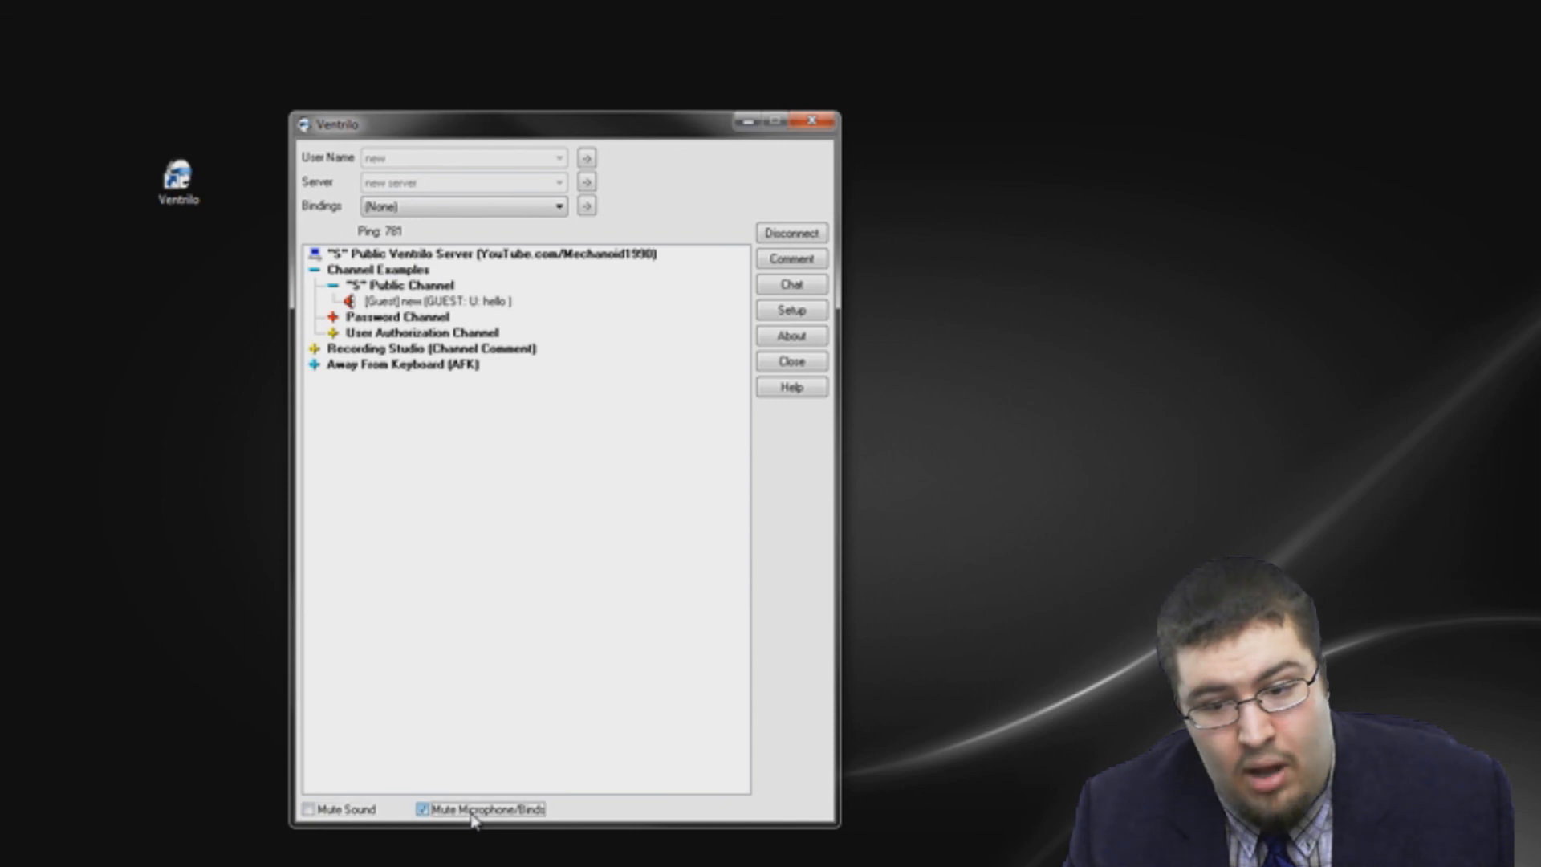